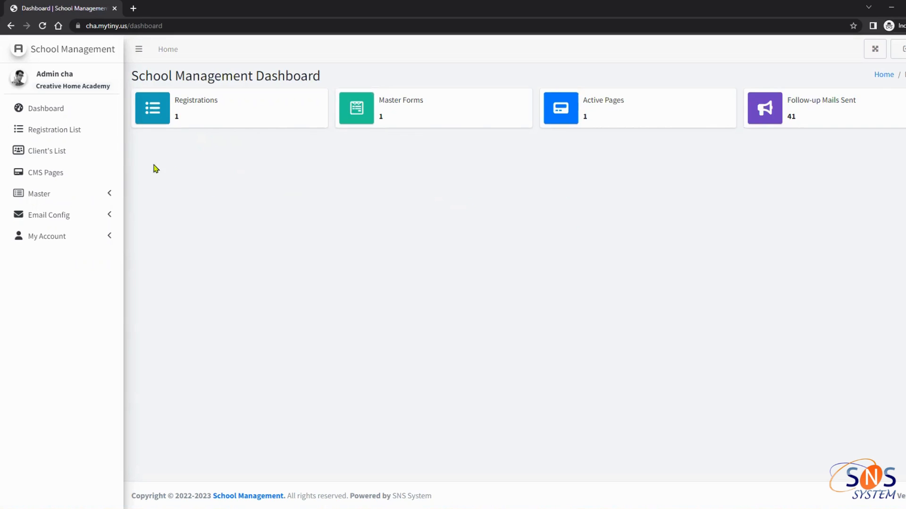
Browse the 27 registrations and show registration 1's status options: Cancel, Tour Completed, Tour Scheduled, Waiting
click(75, 134)
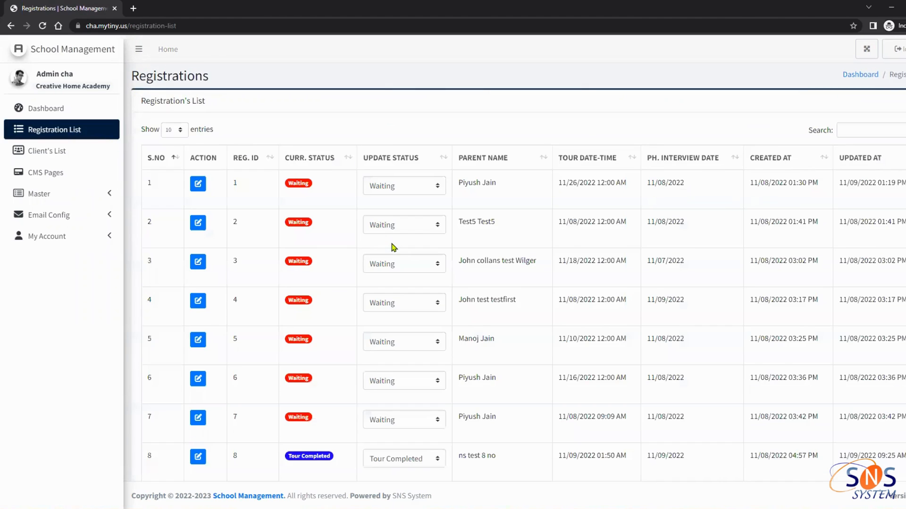
scroll(393, 247, down, 3)
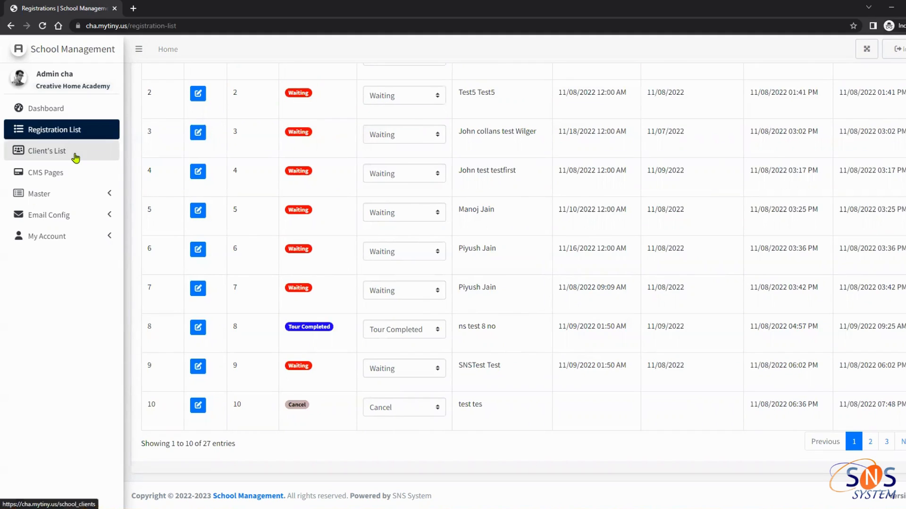
scroll(402, 217, up, 3)
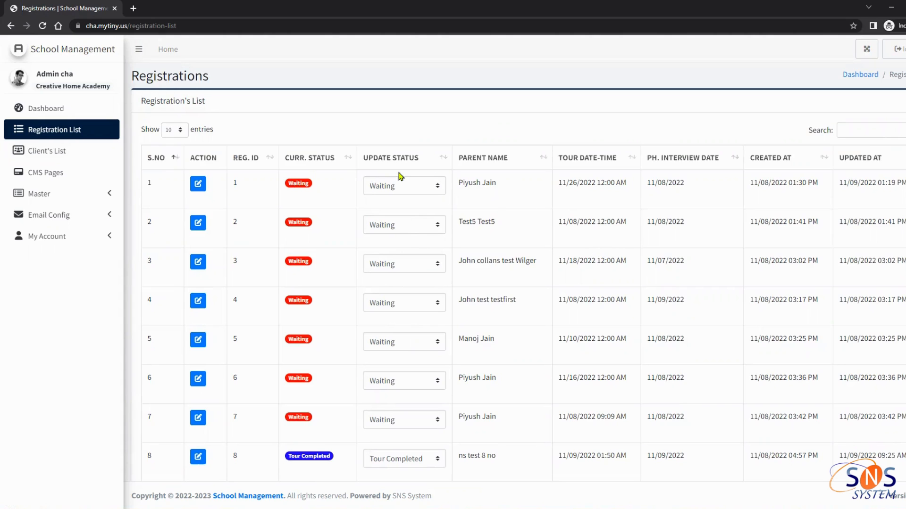
scroll(642, 238, down, 3)
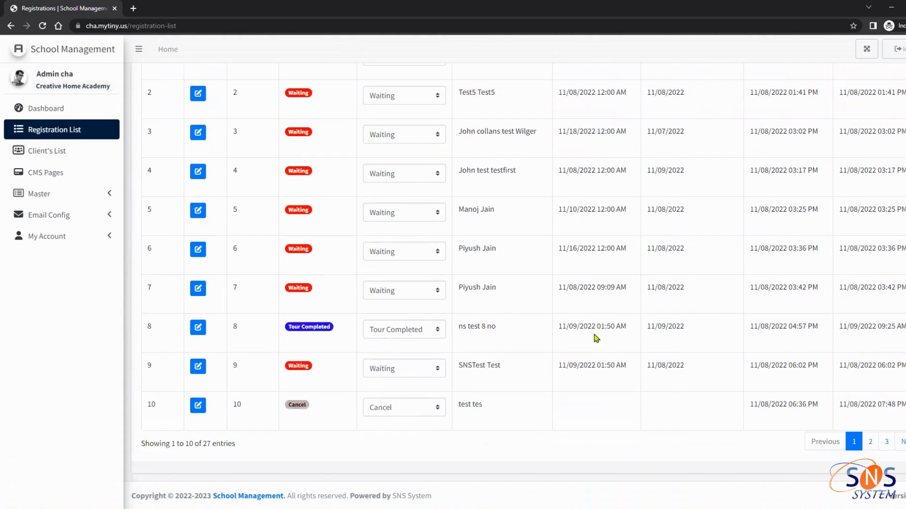
scroll(613, 383, up, 3)
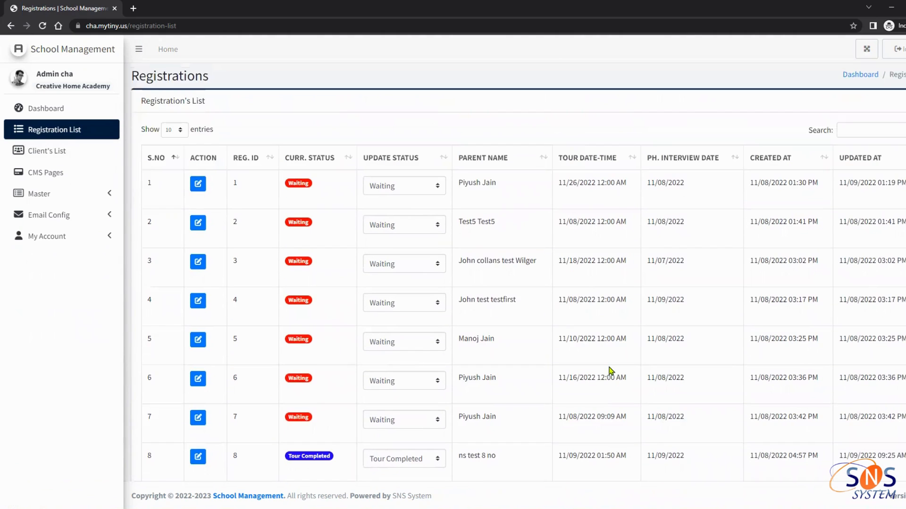
scroll(613, 387, down, 2)
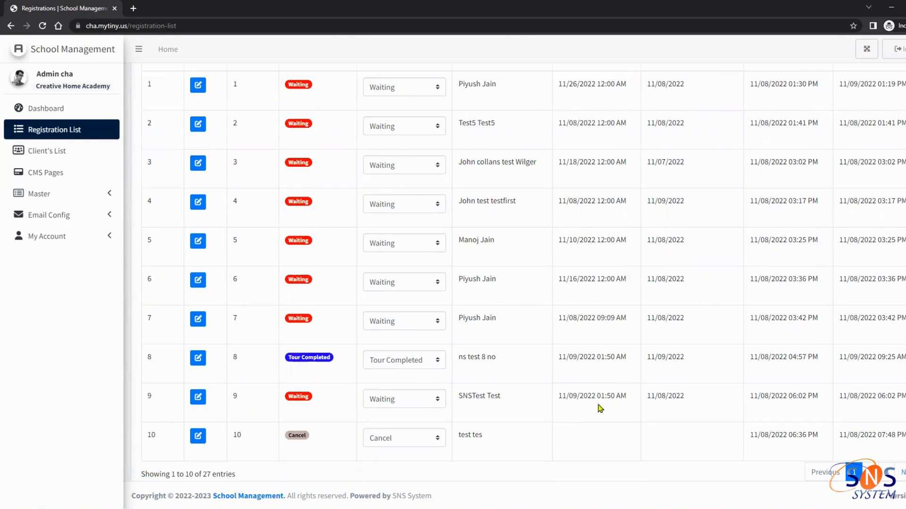
scroll(660, 377, up, 3)
scroll(677, 390, down, 3)
scroll(677, 388, up, 1)
scroll(688, 388, down, 2)
scroll(849, 382, up, 3)
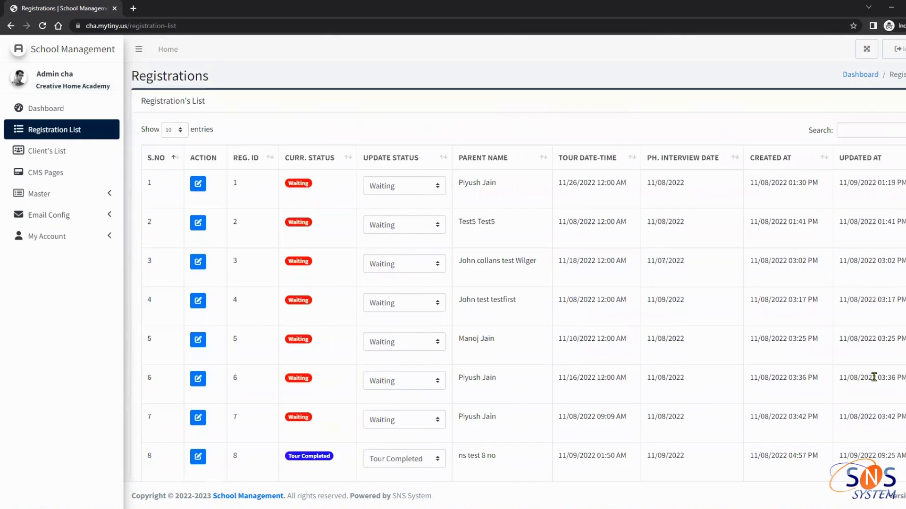
scroll(669, 384, down, 3)
scroll(414, 307, up, 3)
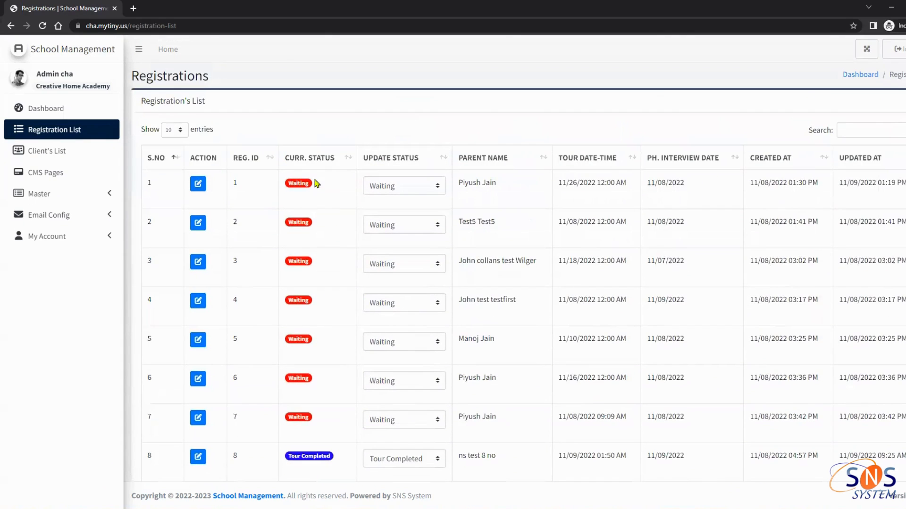
click(408, 190)
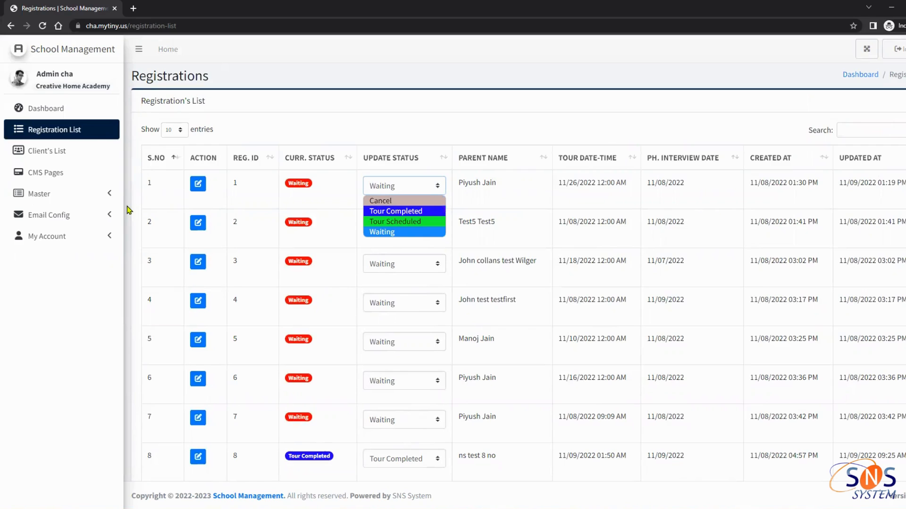
Review the four Master Statuses (Waiting through Cancel) and start adding a new status
click(99, 207)
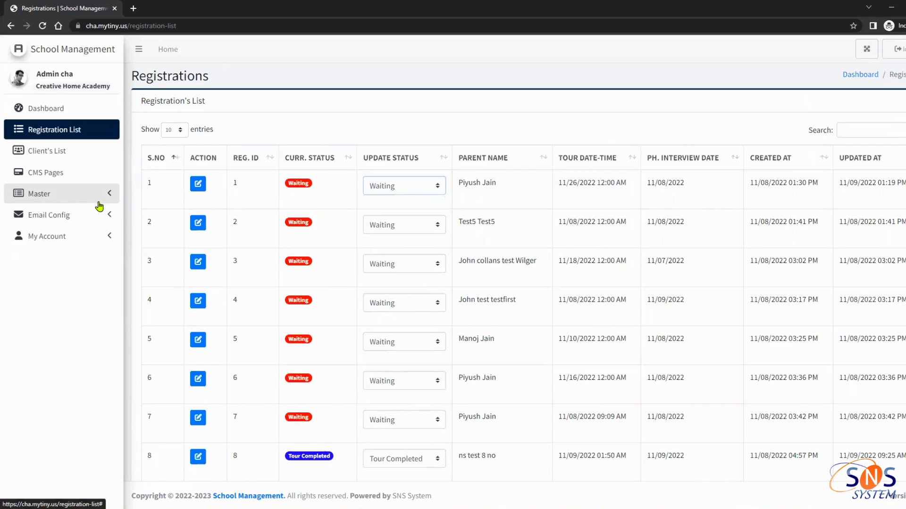
click(98, 207)
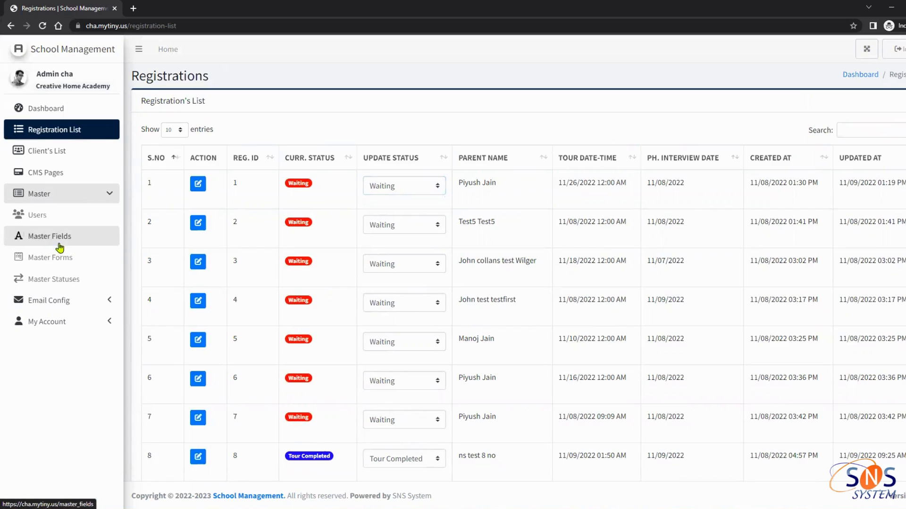
click(61, 283)
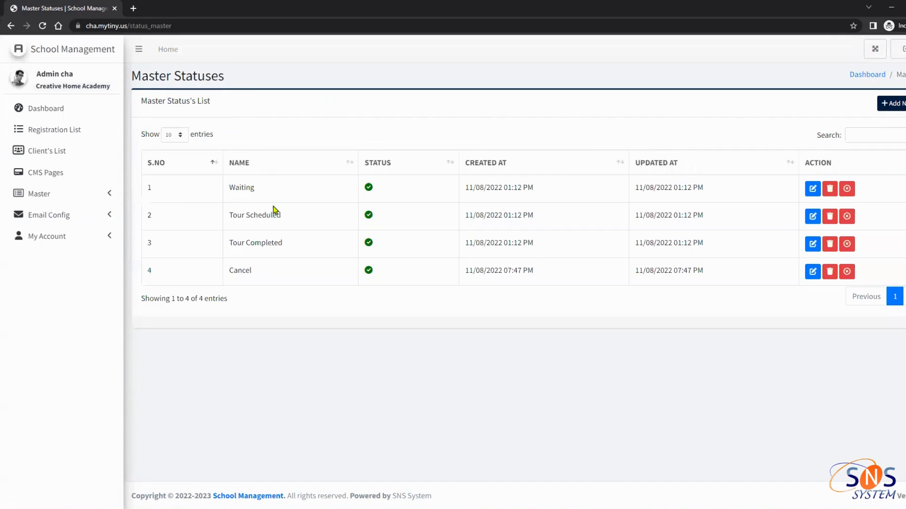
drag(231, 187, 285, 271)
click(286, 273)
click(888, 104)
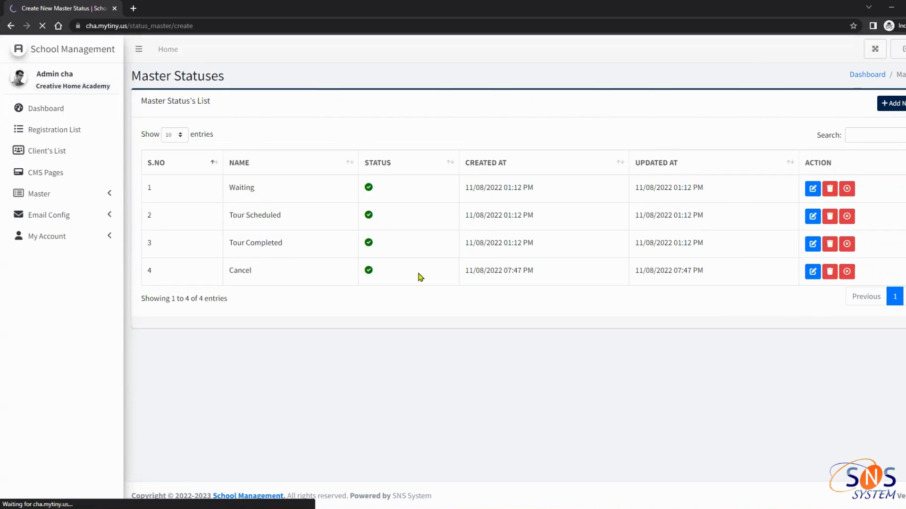
Enter 'Reschedule' as the new status name
click(186, 150)
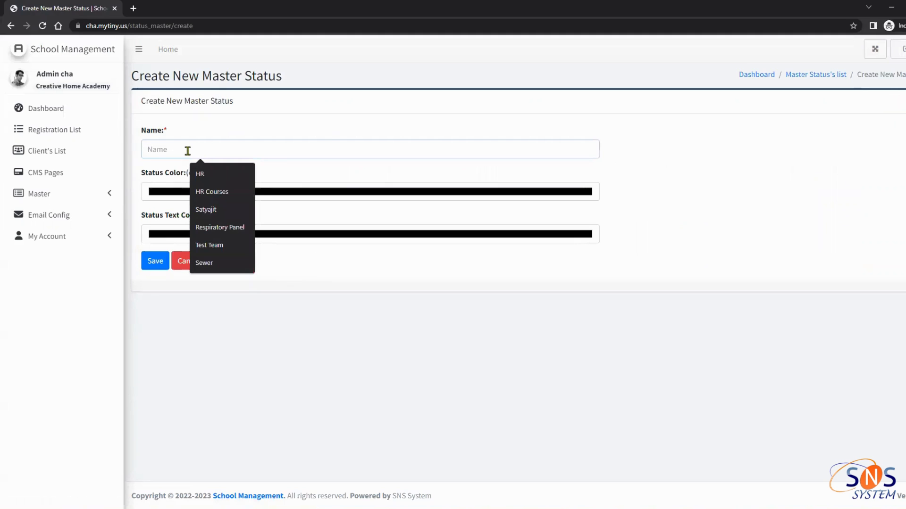
text(O)
key(BackSpace)
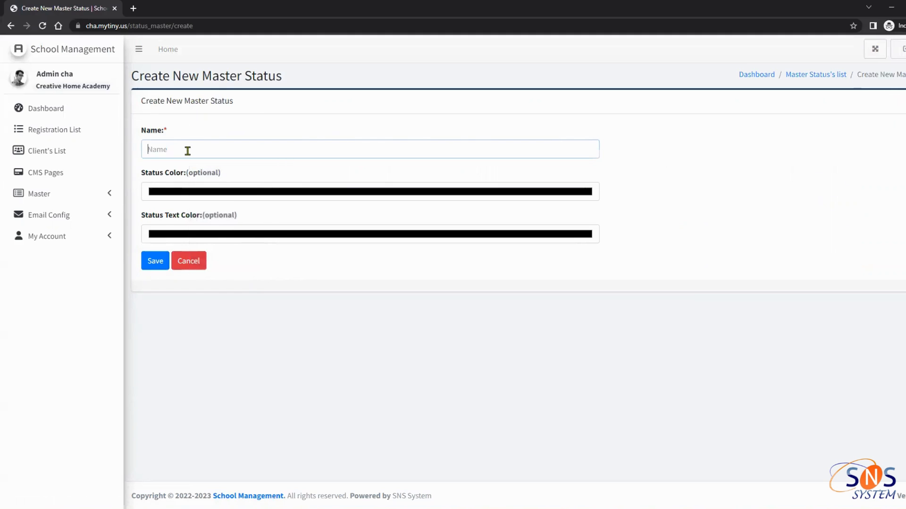
text(R)
key(BackSpace)
text(Reschedule)
Give Reschedule a bright green status colour and black text colour, save it, and reopen Master Statuses
click(211, 196)
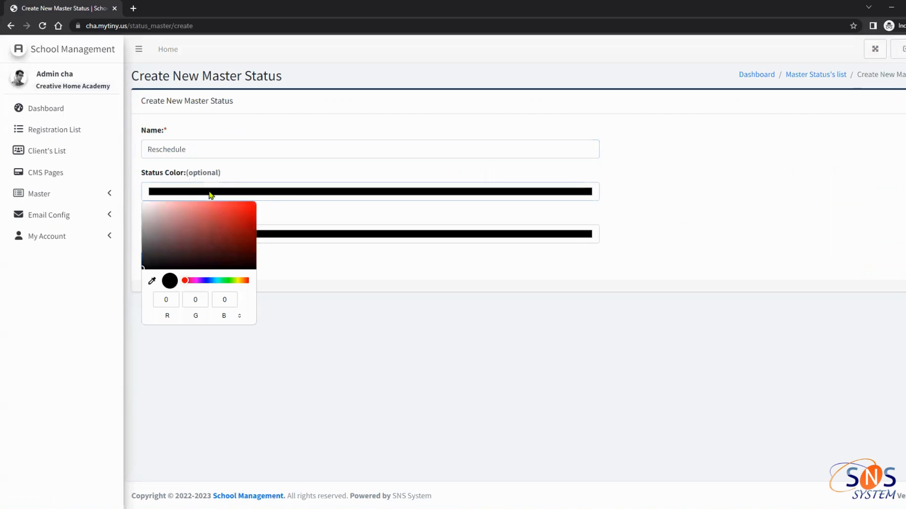
click(219, 281)
drag(219, 281, 267, 197)
click(293, 240)
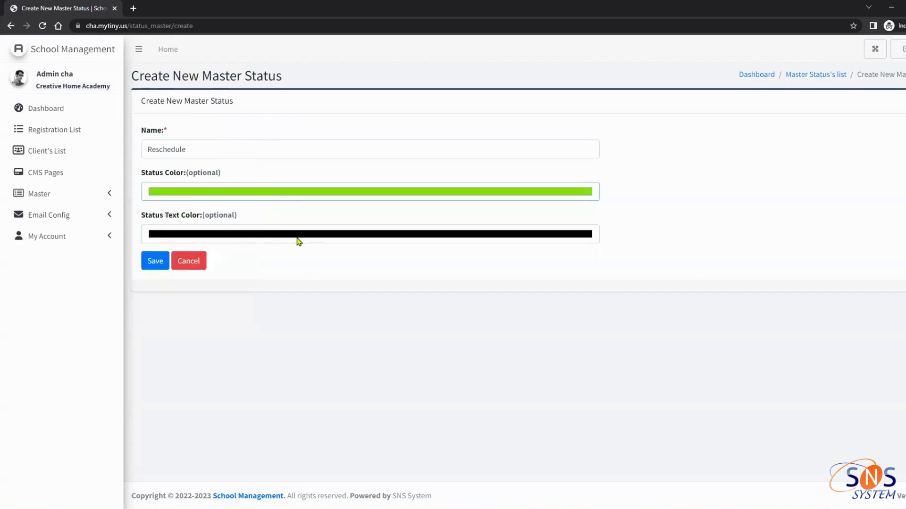
mouse_move(192, 279)
mouse_down()
mouse_move(186, 263)
mouse_move(185, 303)
mouse_up()
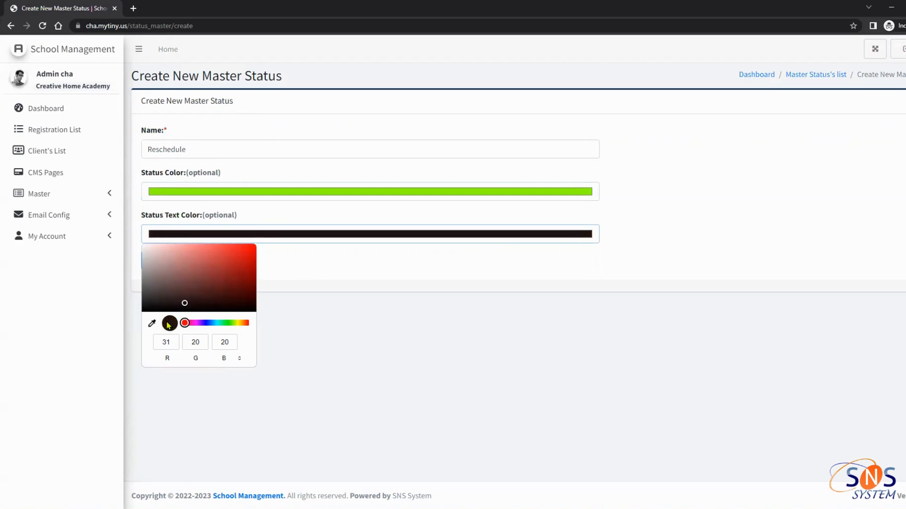
mouse_move(191, 304)
mouse_down()
mouse_move(148, 303)
mouse_move(130, 319)
mouse_up()
click(341, 324)
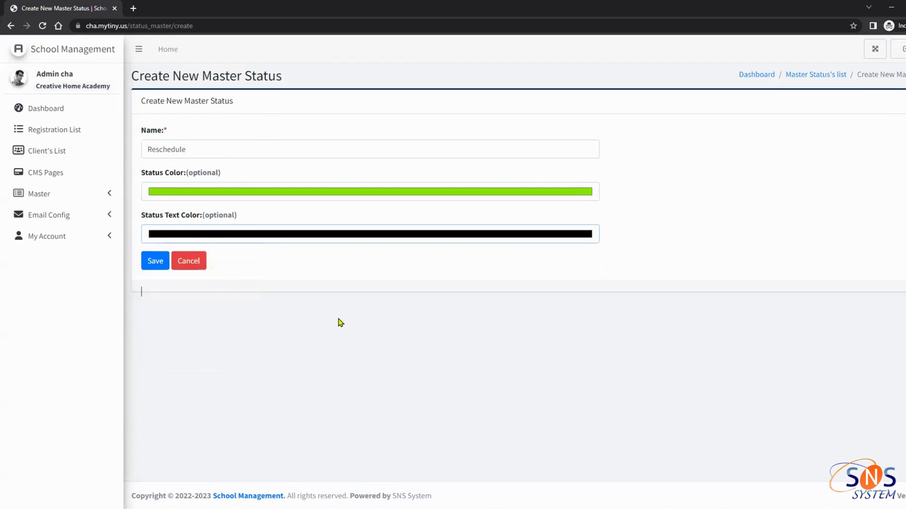
click(160, 263)
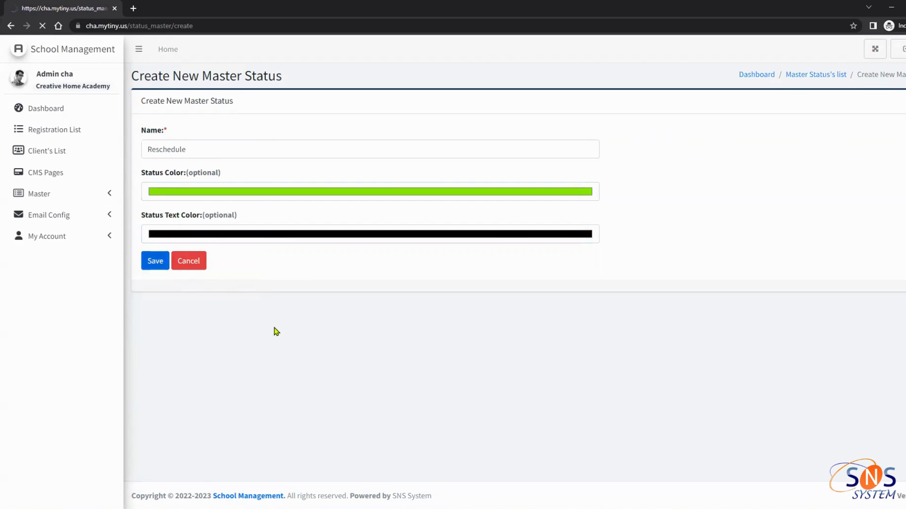
click(40, 195)
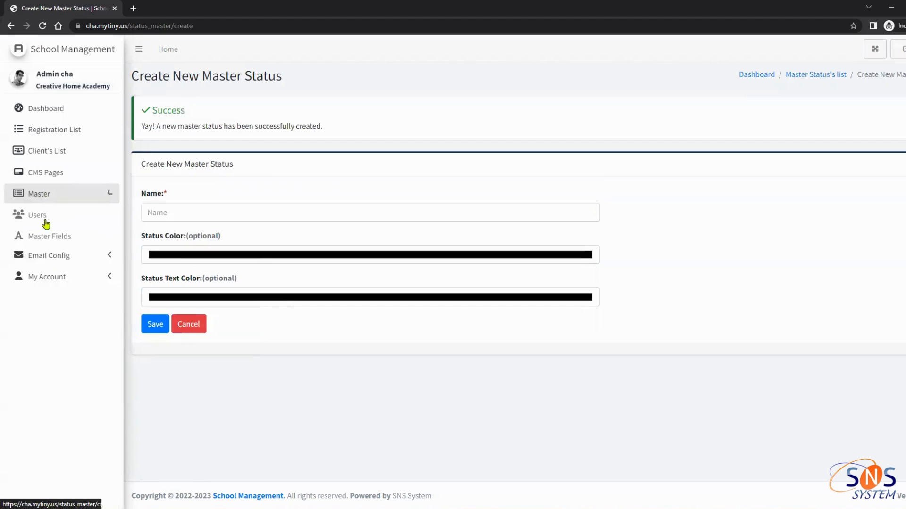
click(58, 281)
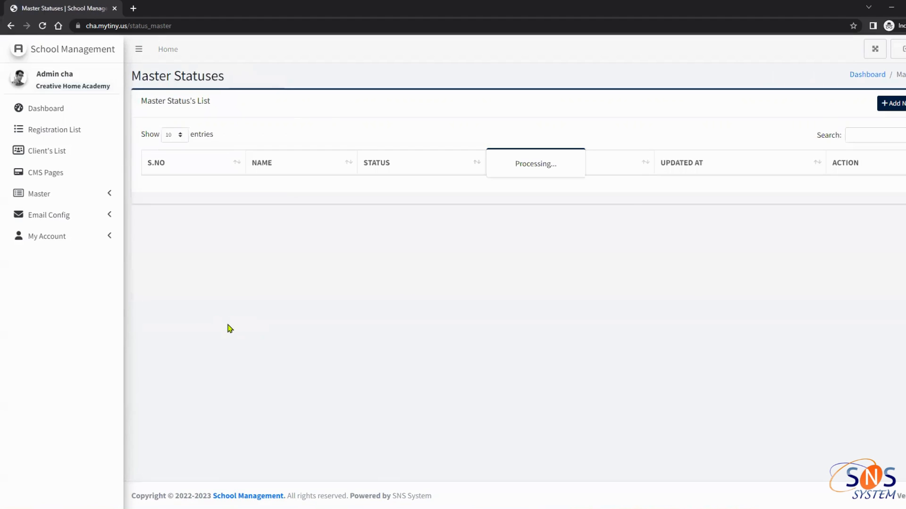
Change registration 10's status from Cancel to Reschedule, then go to the School Admins list
drag(269, 300, 226, 302)
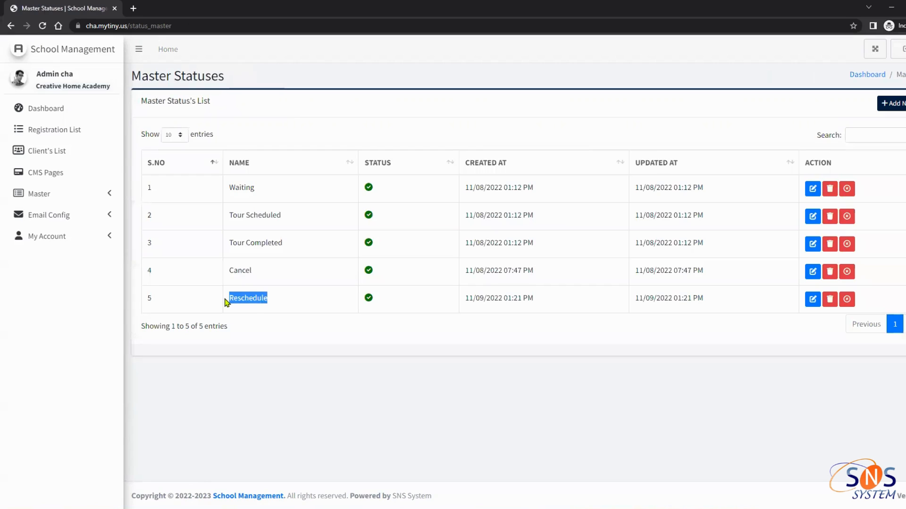
click(82, 140)
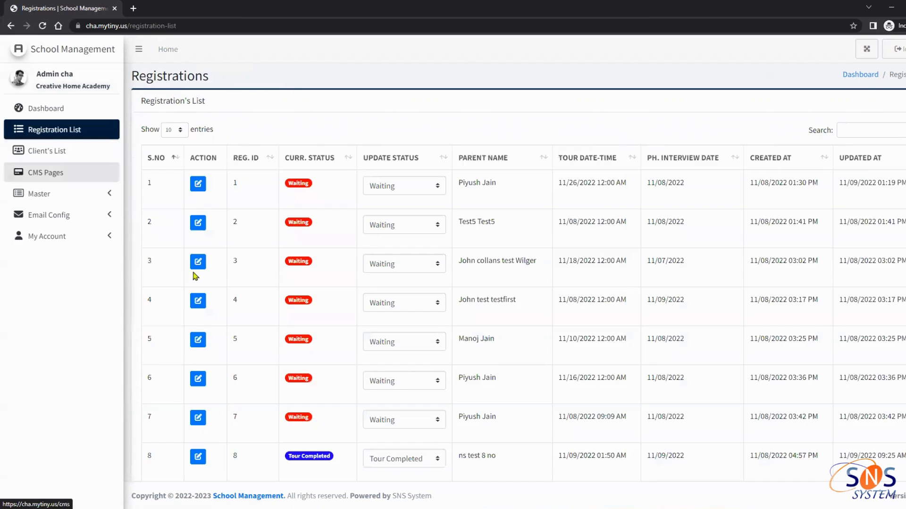
scroll(410, 367, down, 1)
scroll(409, 368, down, 2)
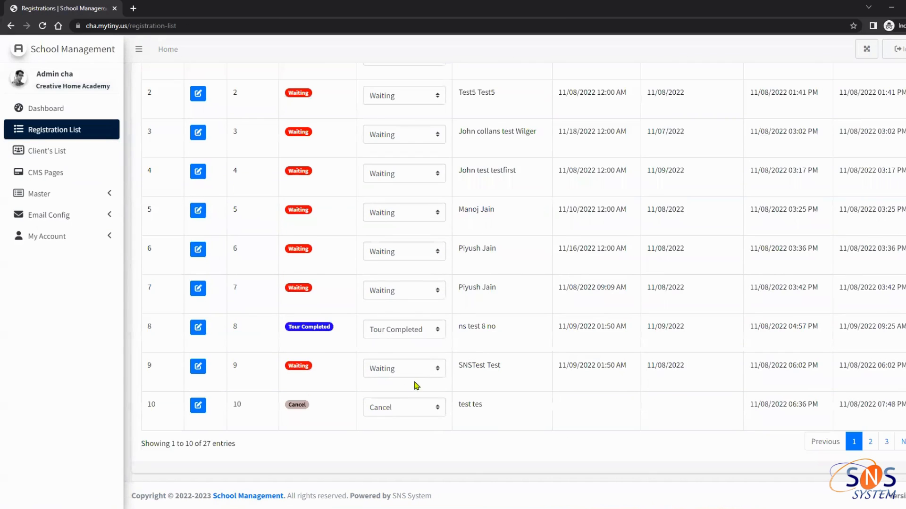
click(407, 409)
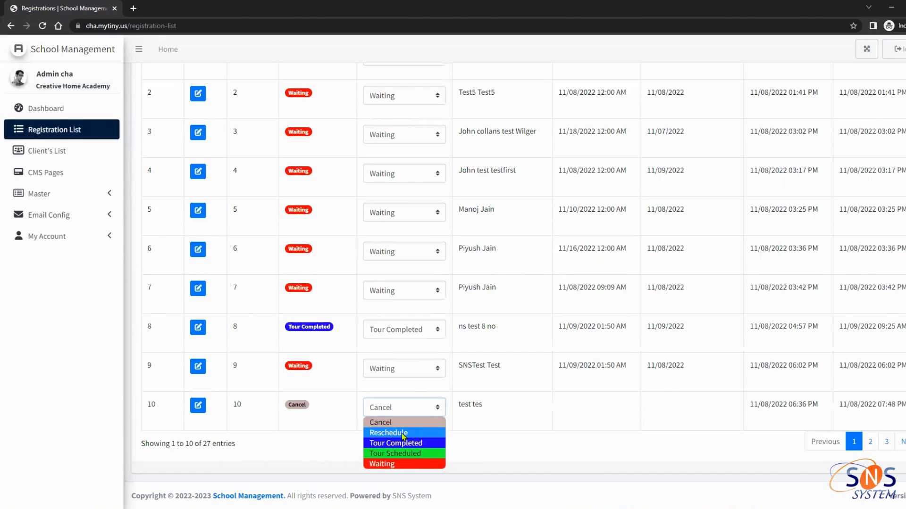
click(471, 427)
click(395, 411)
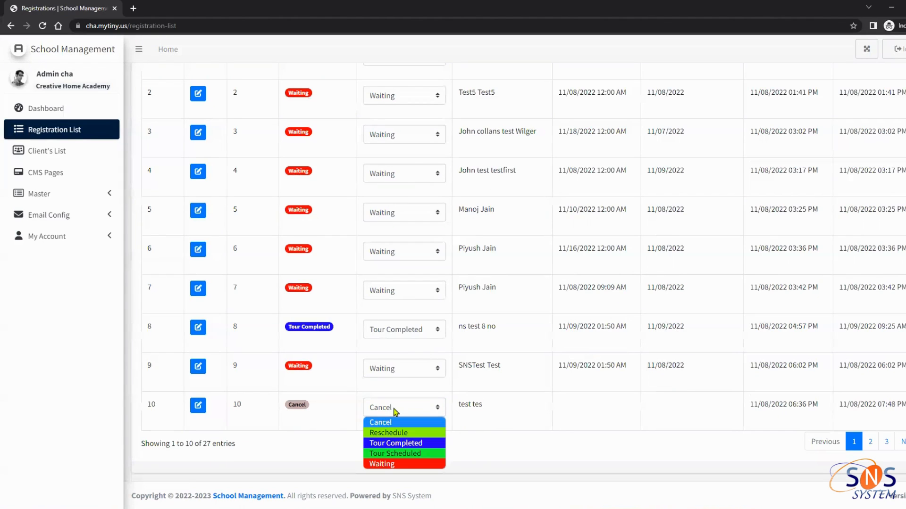
click(398, 433)
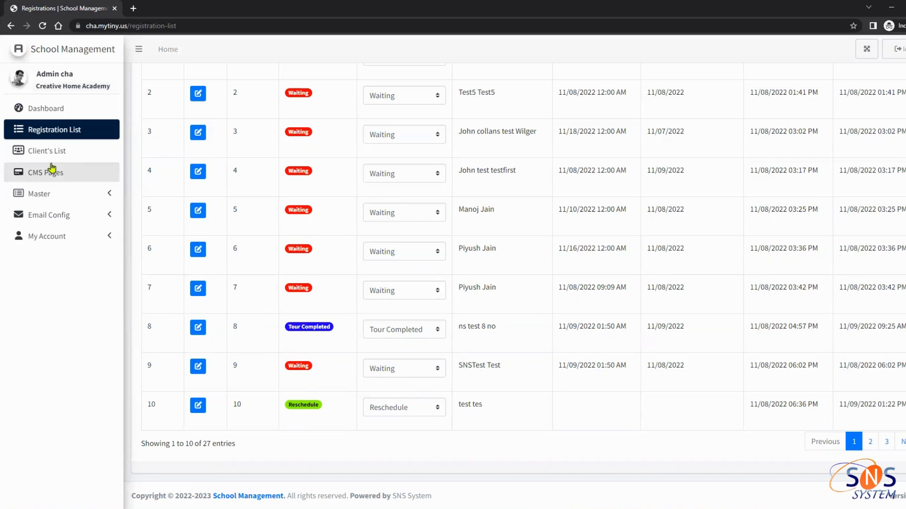
click(88, 193)
click(75, 218)
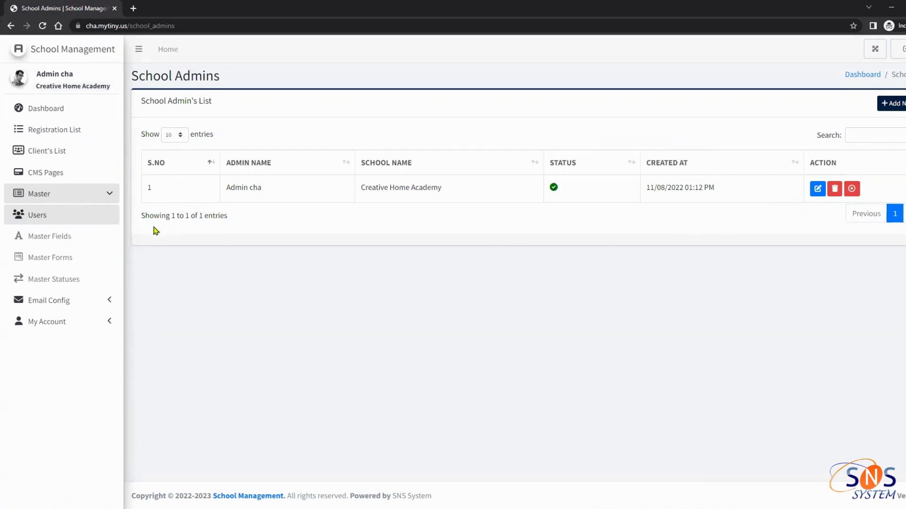
Look over the existing school admin entry and start creating a new school admin
double_click(229, 187)
drag(260, 189, 472, 188)
click(478, 191)
triple_click(224, 196)
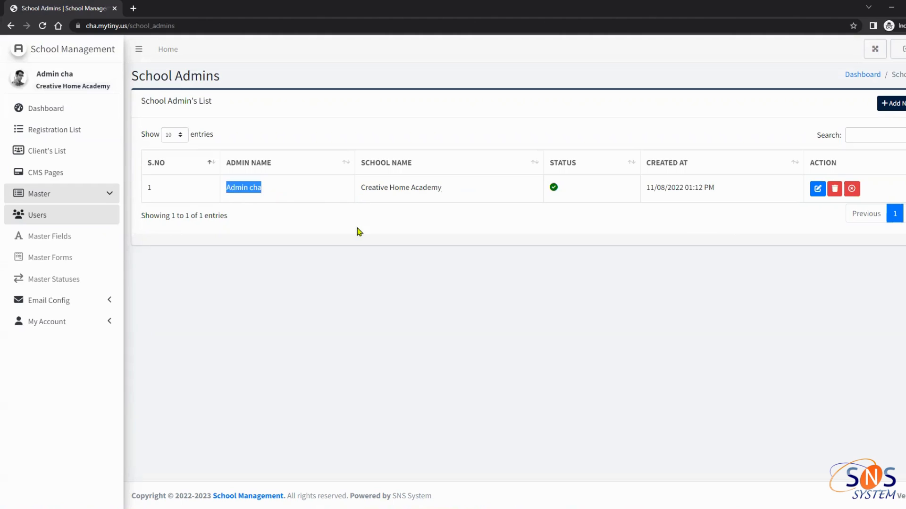
click(358, 230)
click(898, 102)
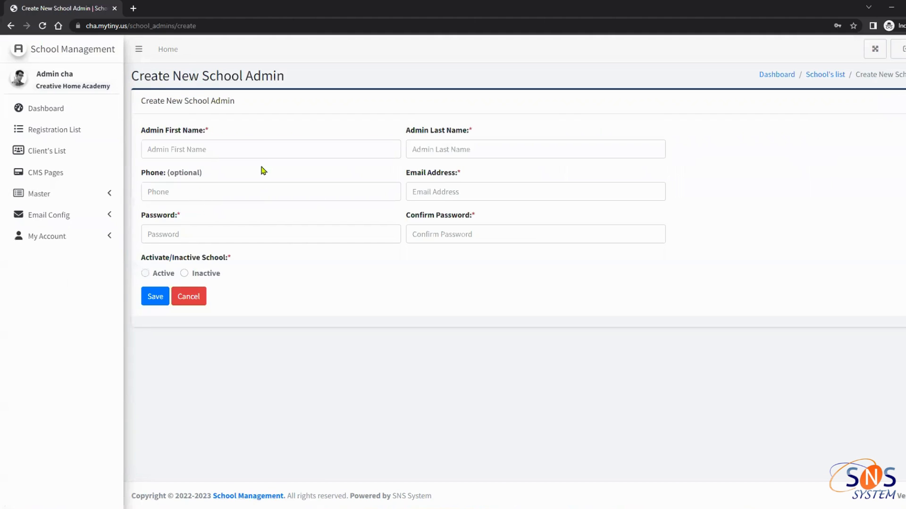
Step through the new admin's name, phone, email and password fields, leaving them empty, and expand Master
click(241, 152)
click(265, 194)
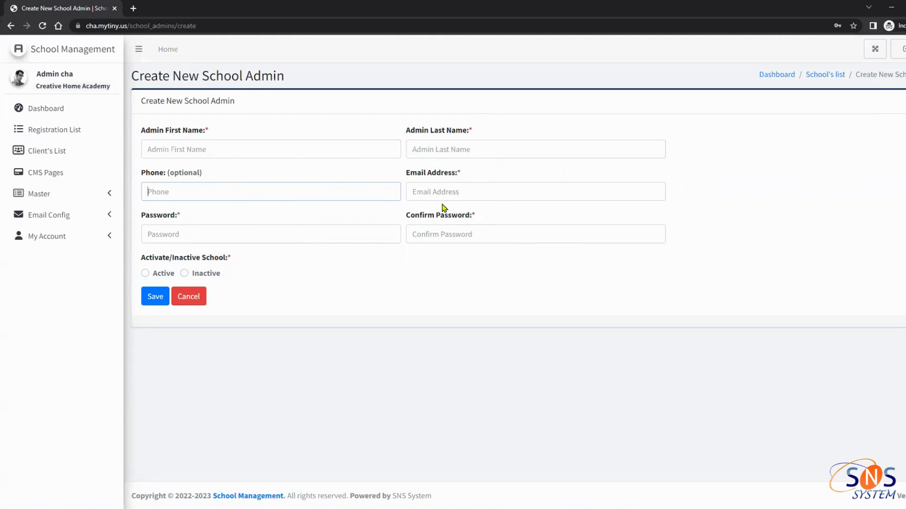
click(453, 188)
click(307, 234)
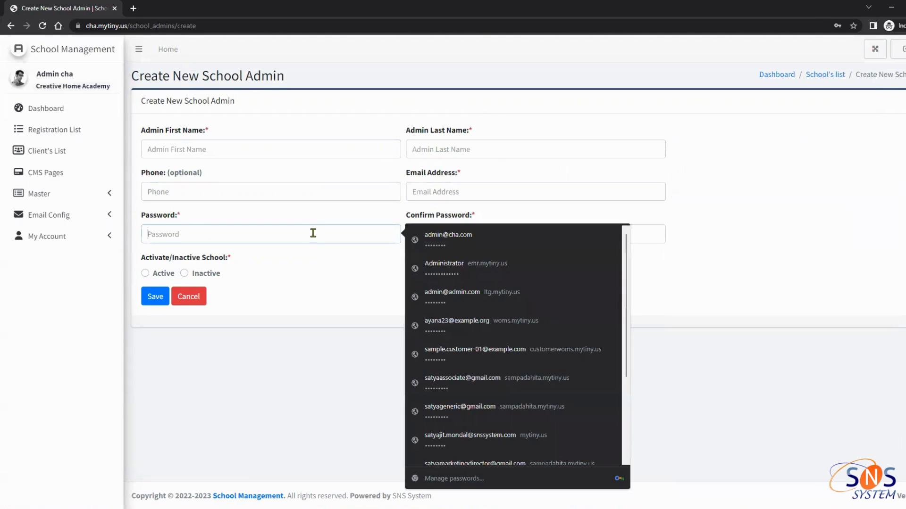
click(315, 260)
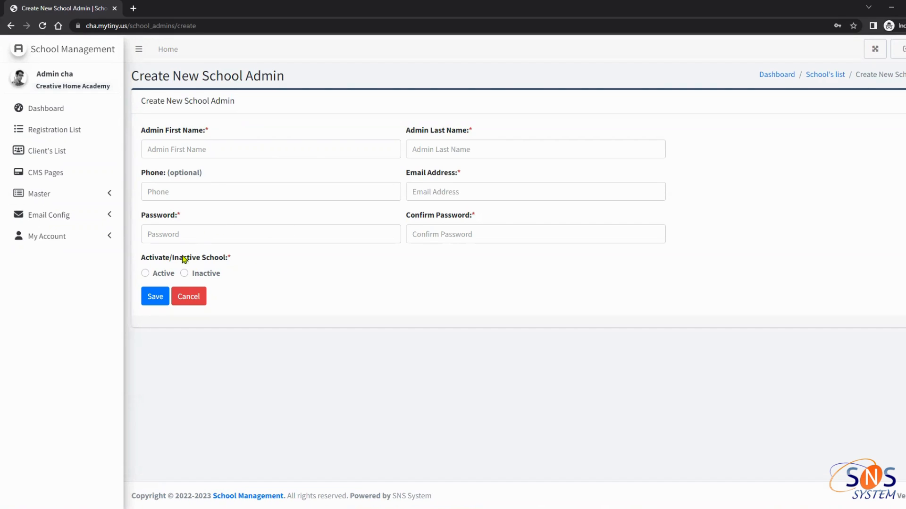
drag(141, 261, 223, 262)
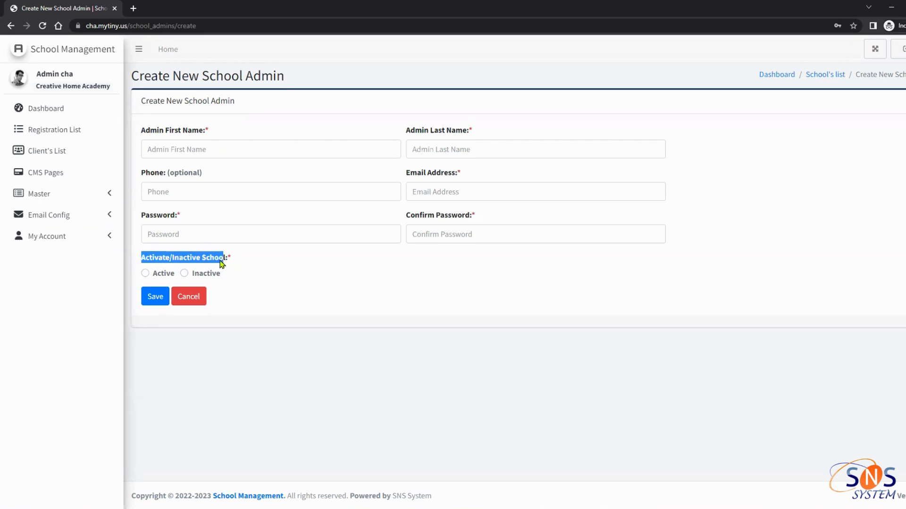
click(60, 196)
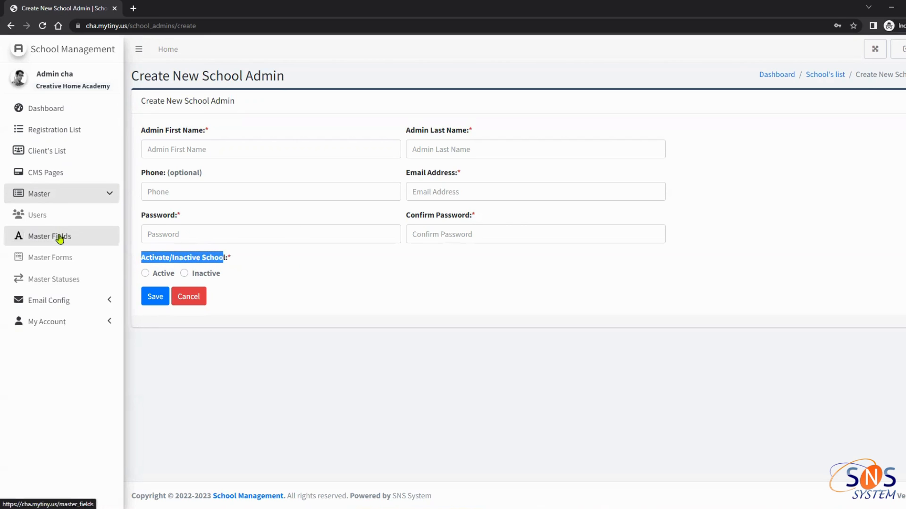
Deactivate the DATE OF PHONE INTERVIEW master field
click(59, 241)
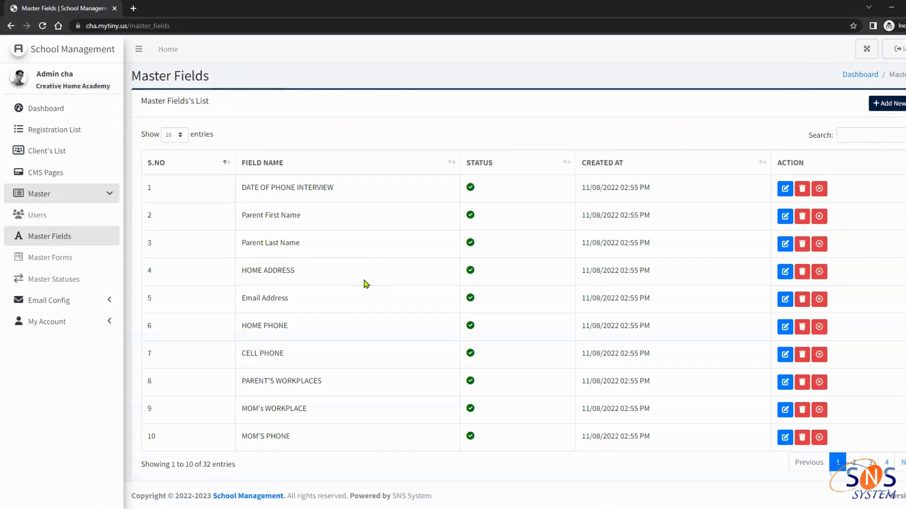
scroll(316, 339, down, 1)
scroll(315, 361, up, 1)
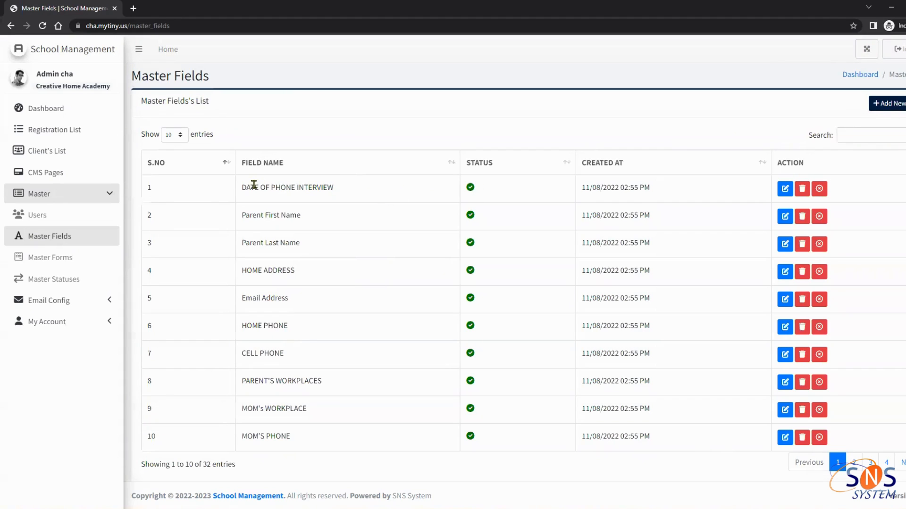
drag(226, 194, 330, 185)
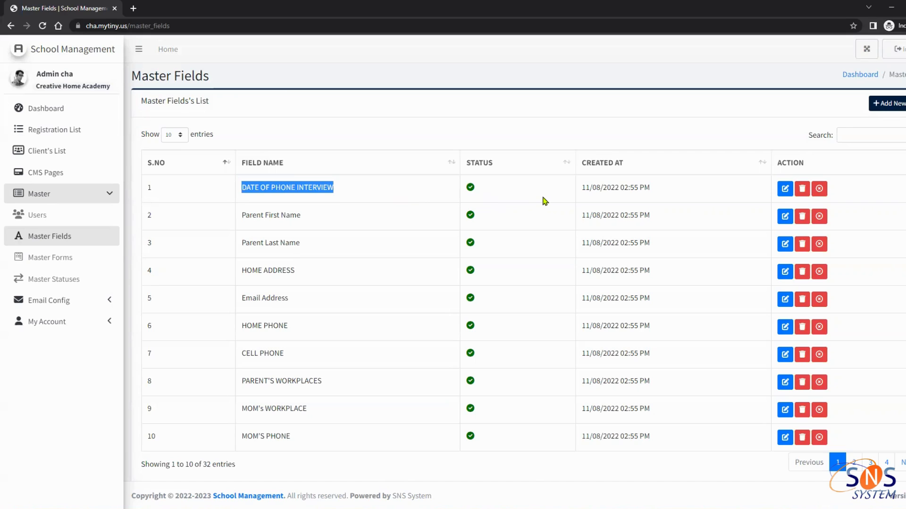
click(820, 189)
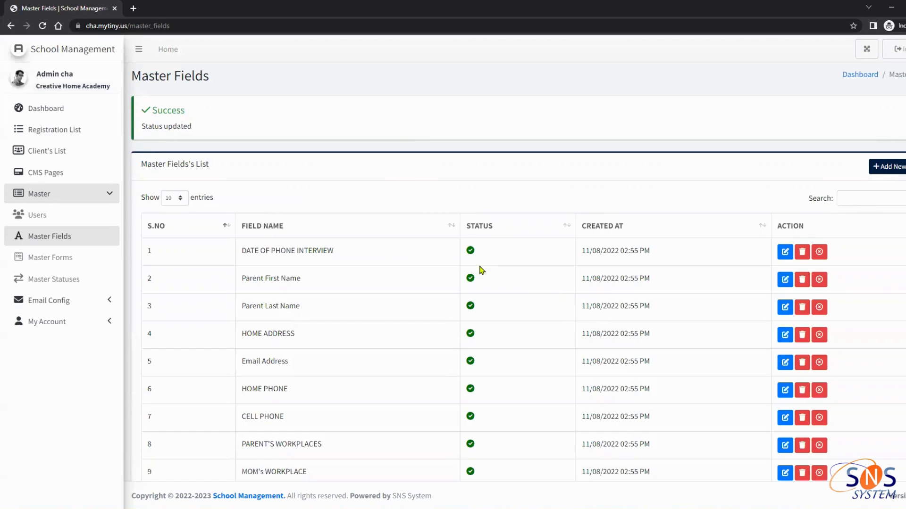
Start creating a new master field
drag(251, 251, 306, 252)
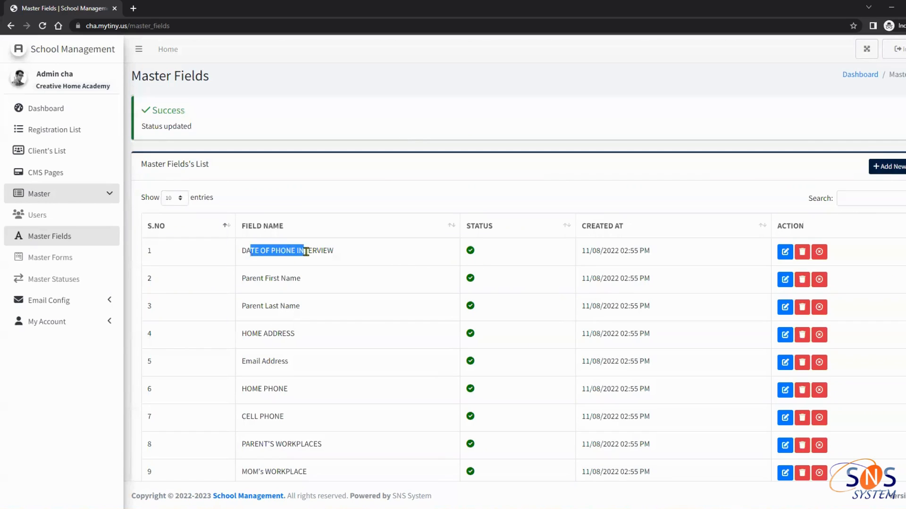
click(314, 251)
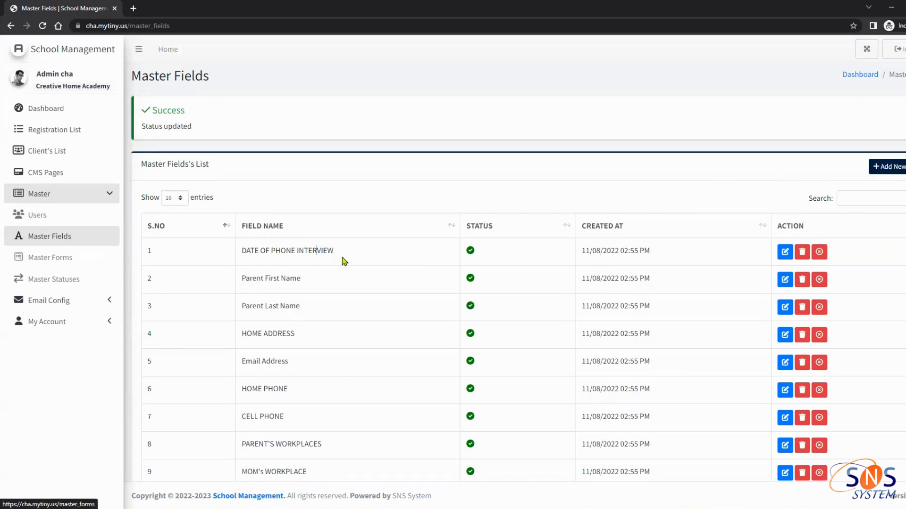
scroll(614, 198, down, 1)
click(885, 117)
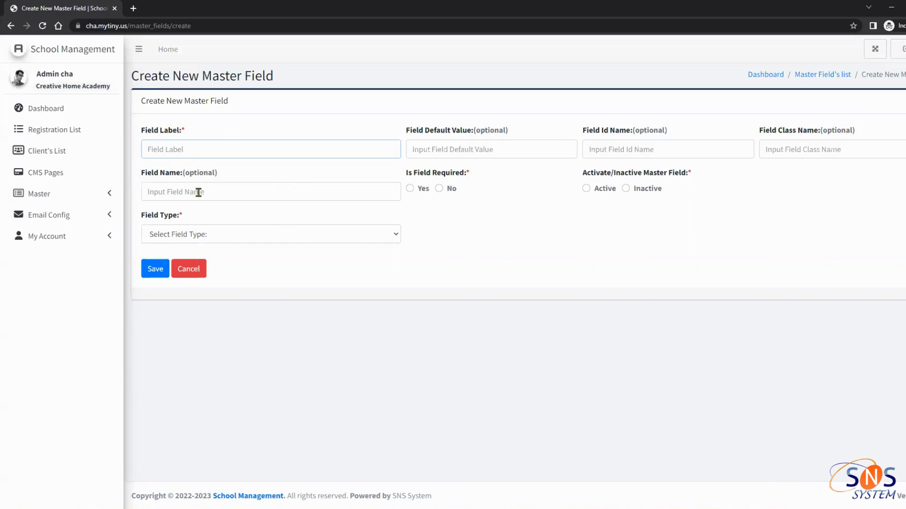
Set the new master field to not required and Inactive, with no field type chosen
click(178, 193)
click(220, 234)
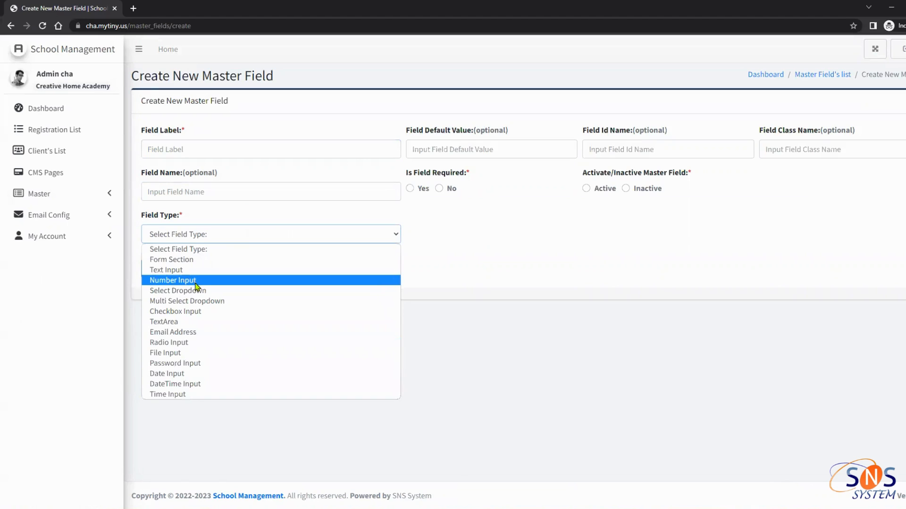
click(409, 188)
click(438, 188)
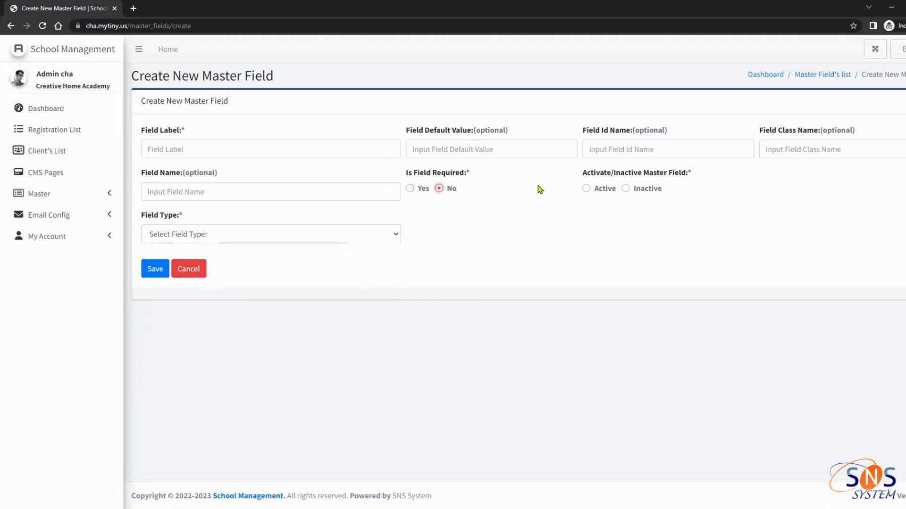
click(589, 189)
click(650, 189)
click(182, 238)
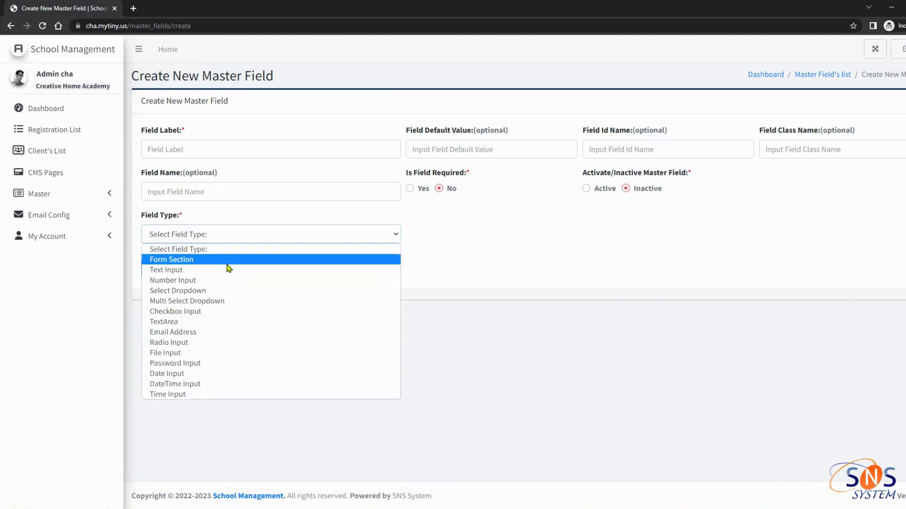
click(90, 218)
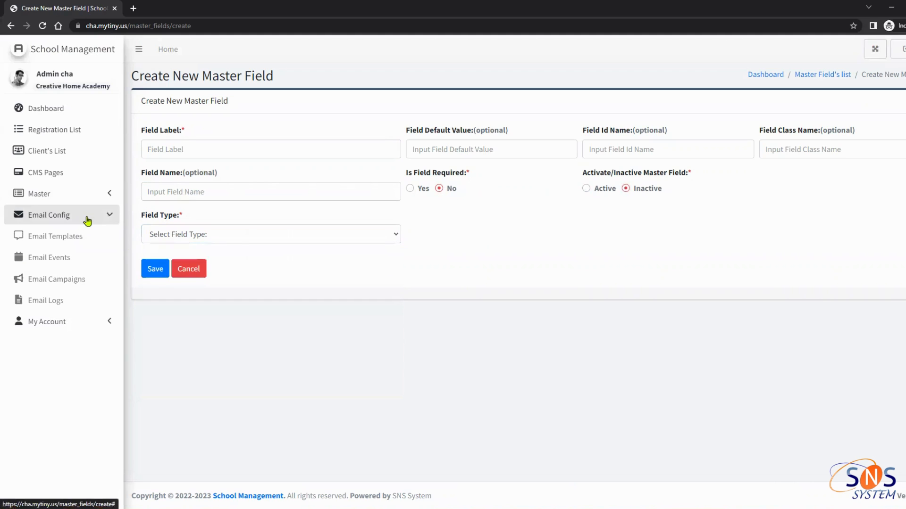
click(90, 194)
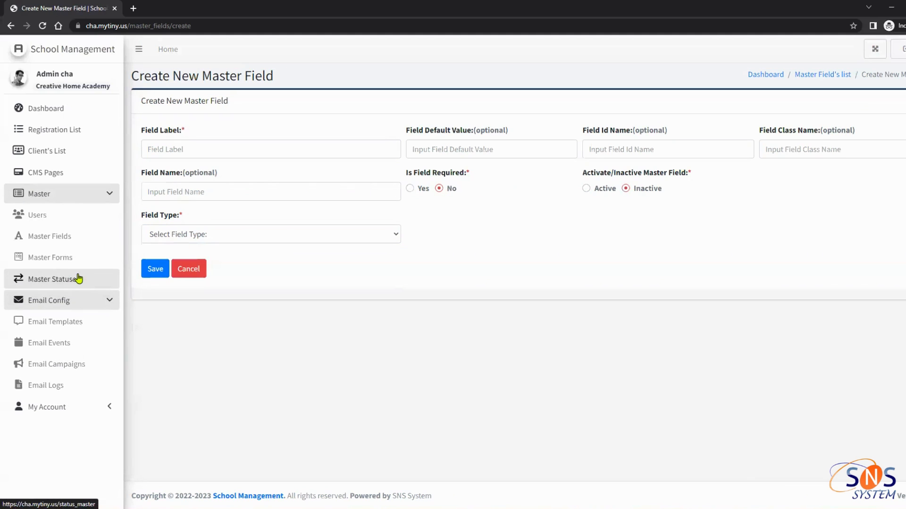
Start a new master form, visiting its Form Unique Code and Form Name fields
click(81, 270)
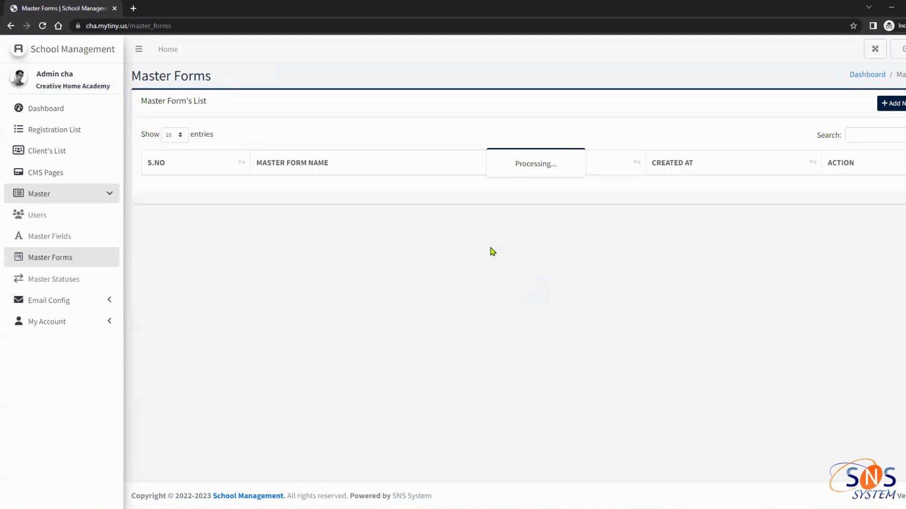
click(894, 109)
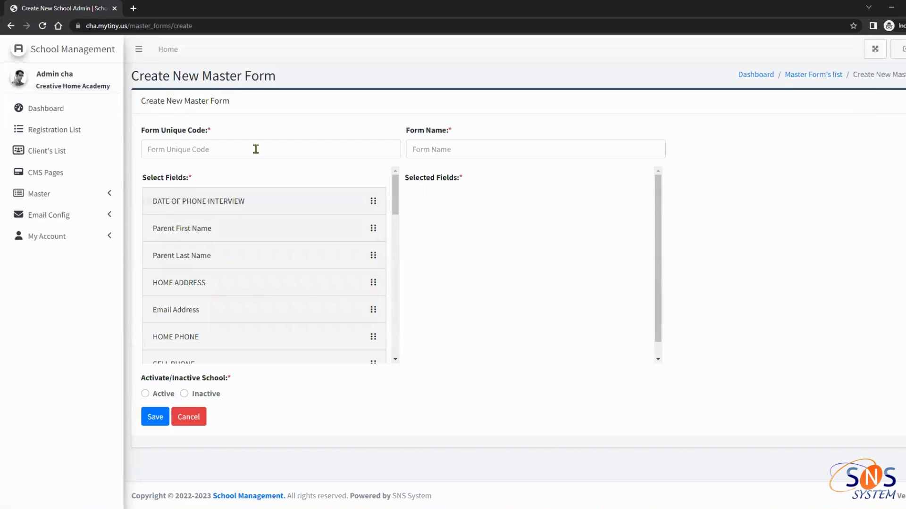
click(191, 153)
click(448, 149)
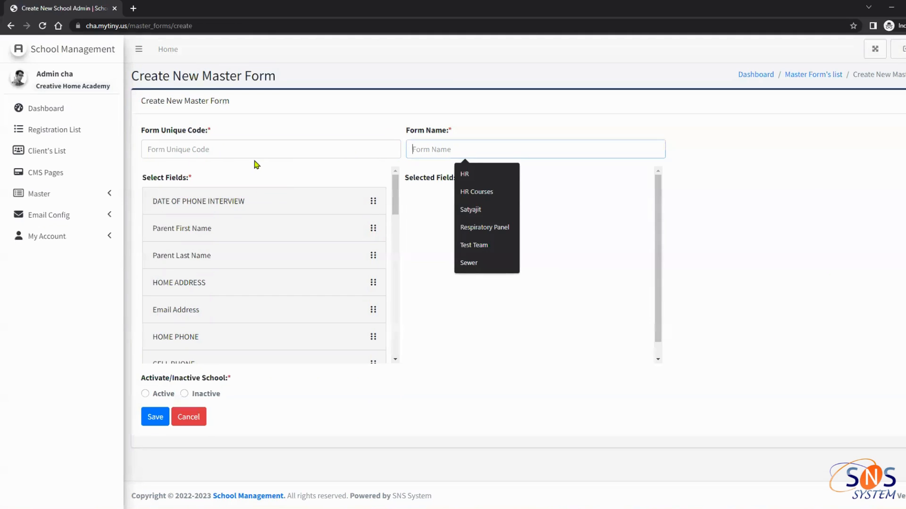
click(233, 155)
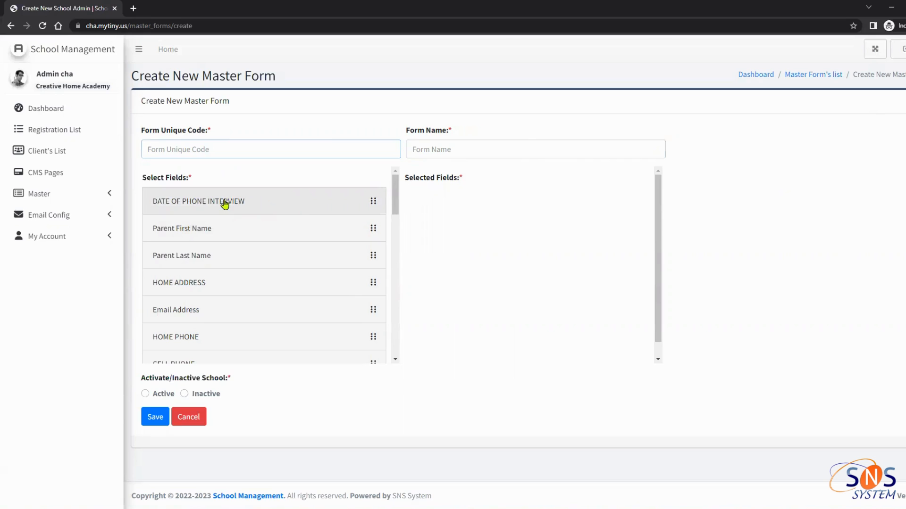
Select Parent Last Name, Email Address and DATE OF PHONE INTERVIEW, then return to Master Forms unsaved
drag(224, 204, 489, 208)
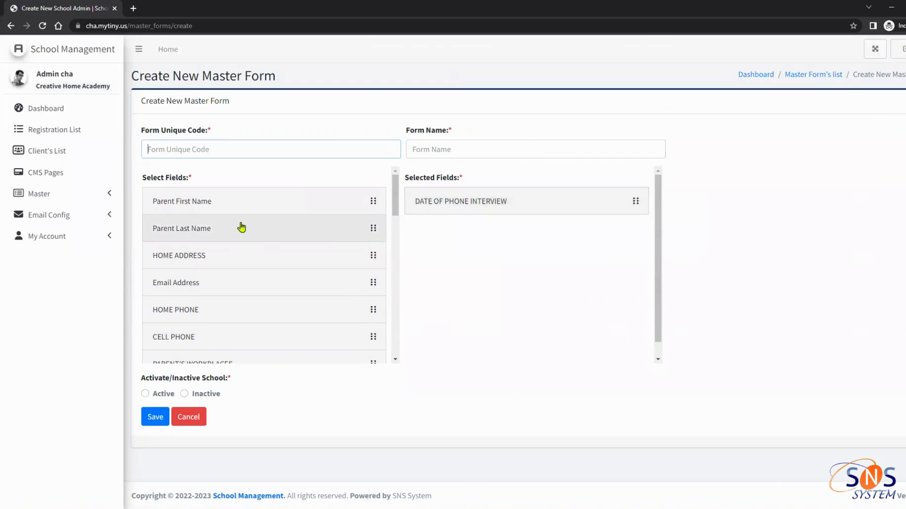
drag(241, 228, 472, 229)
drag(259, 249, 500, 255)
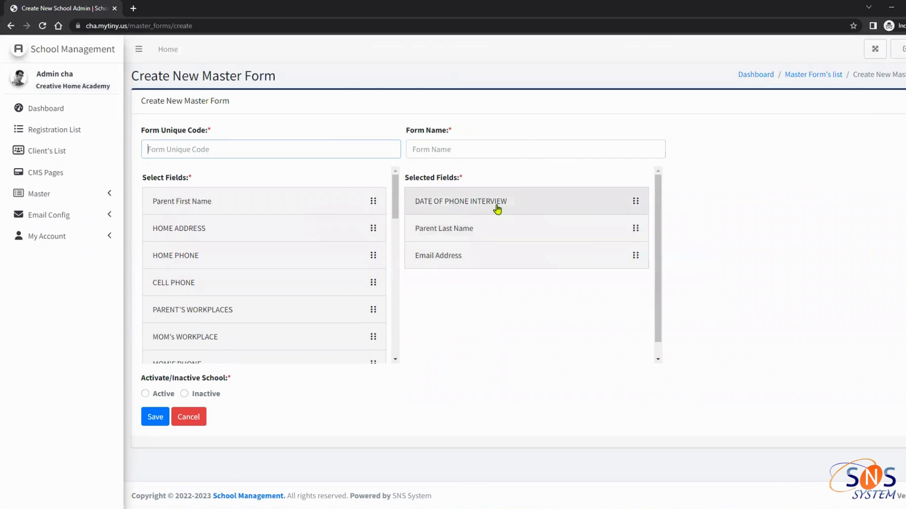
drag(497, 209, 483, 274)
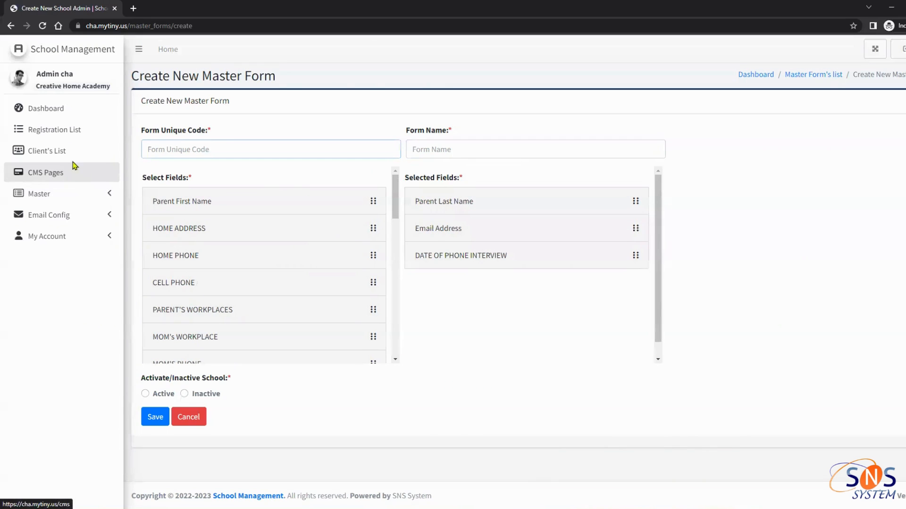
click(71, 194)
click(66, 266)
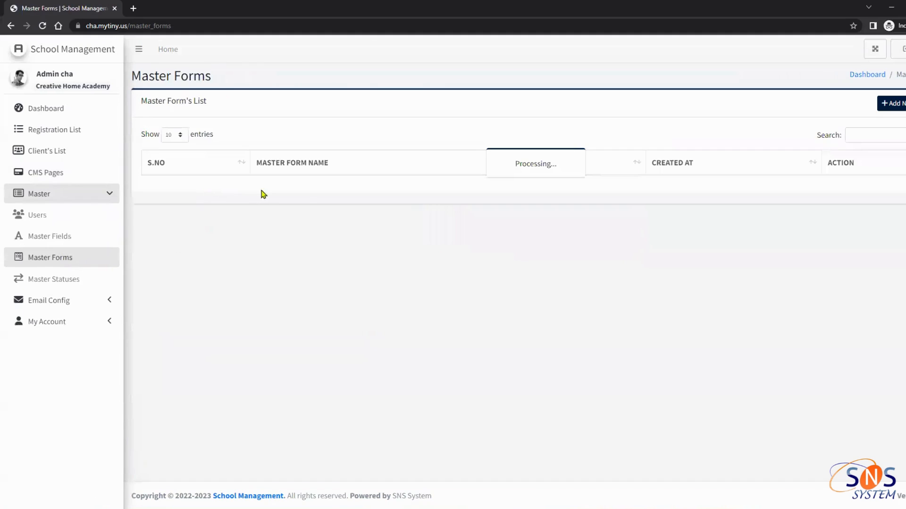
Highlight the School Registration Name form, then go to the CMS Pages list
drag(238, 194, 336, 191)
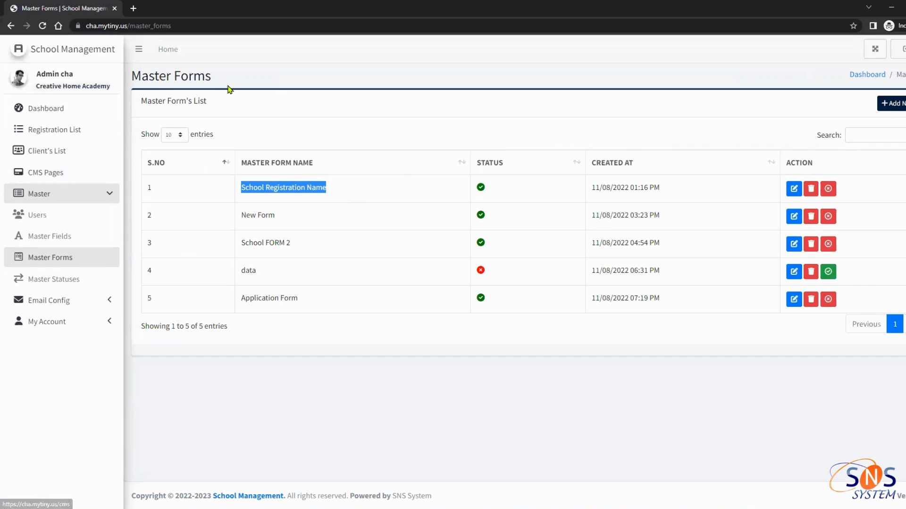
click(67, 182)
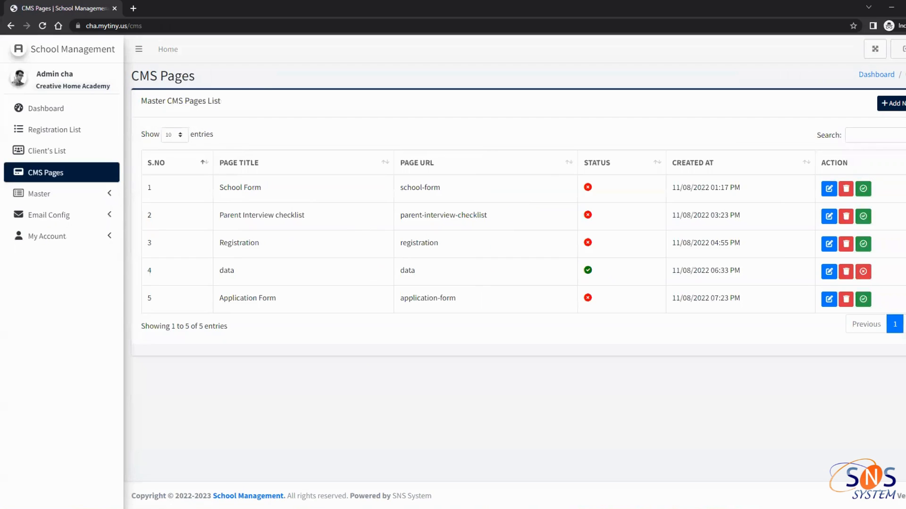
Start a new CMS page based on the School Registration Name master form
click(900, 107)
click(269, 152)
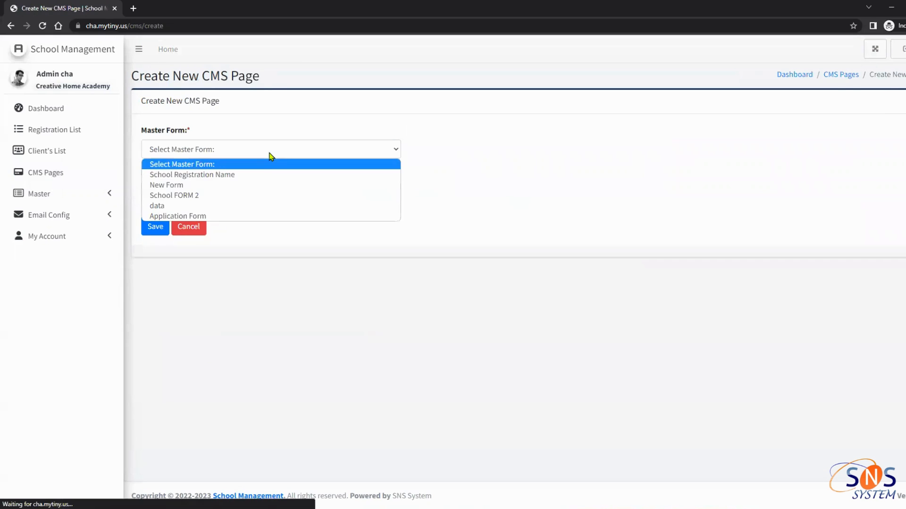
click(263, 175)
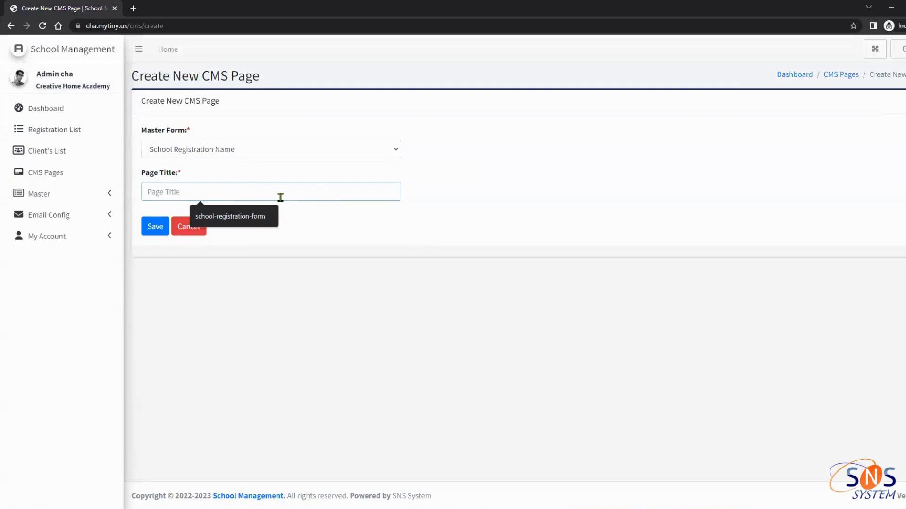
click(268, 150)
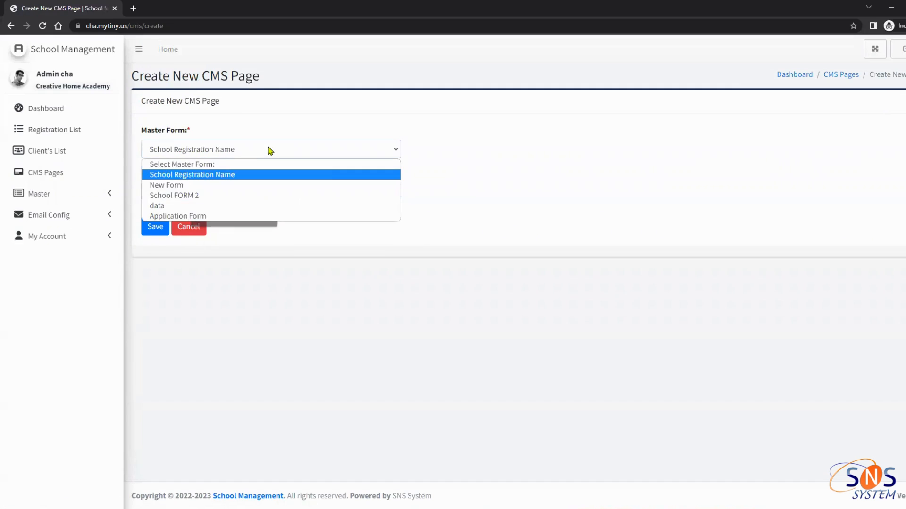
click(184, 178)
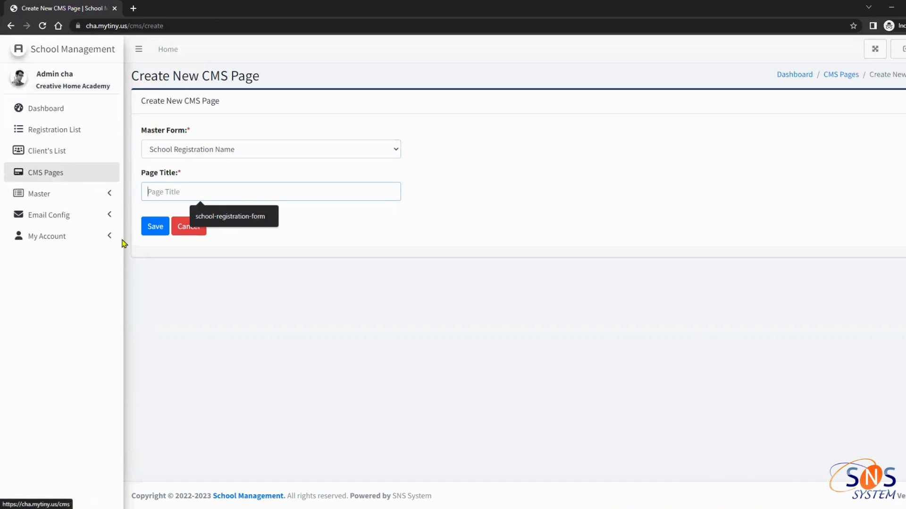
Check Master Forms, return to CMS Pages, and begin a fresh page listing the master form choices
click(67, 197)
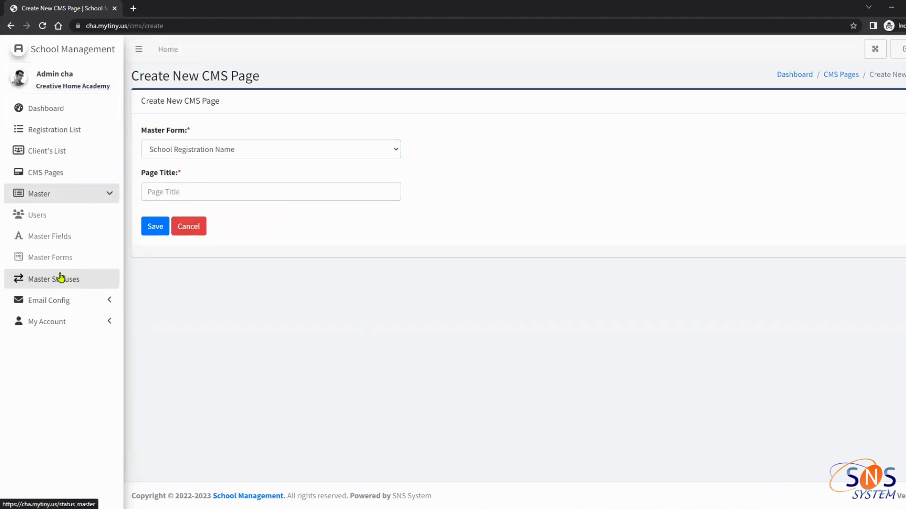
click(99, 258)
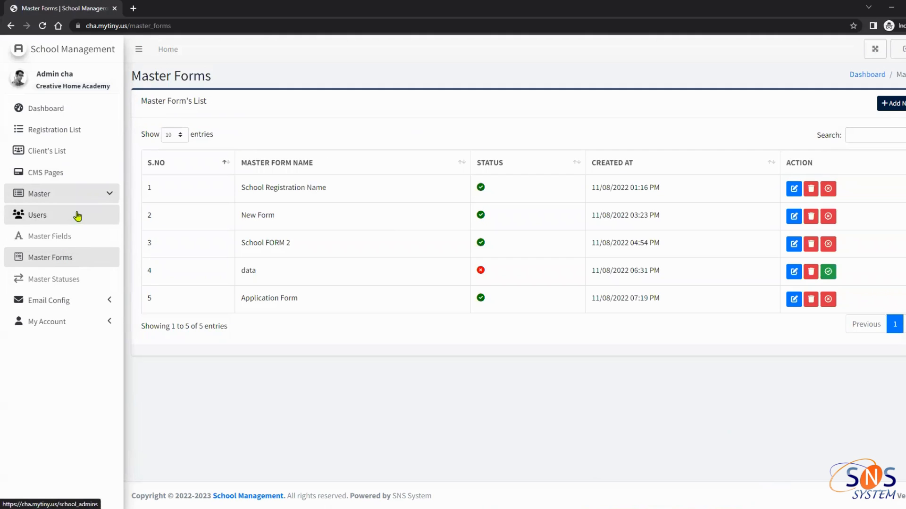
click(84, 180)
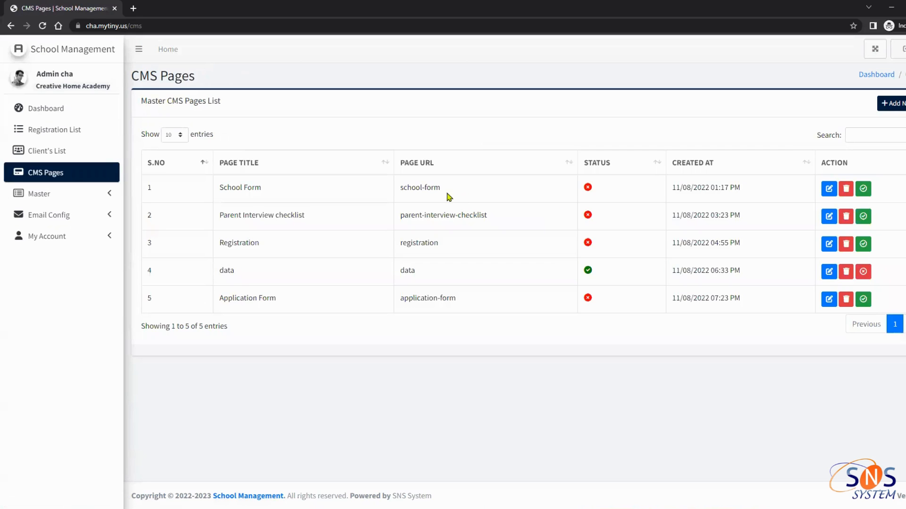
click(895, 107)
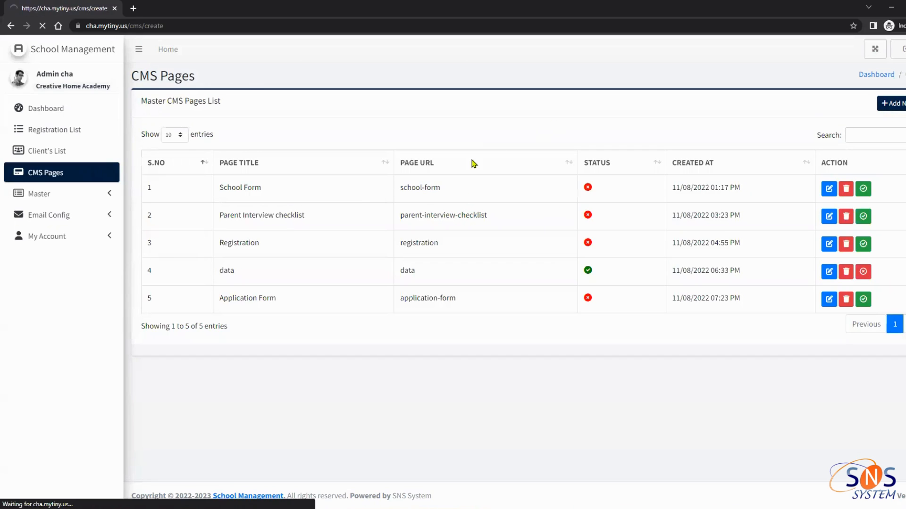
click(250, 151)
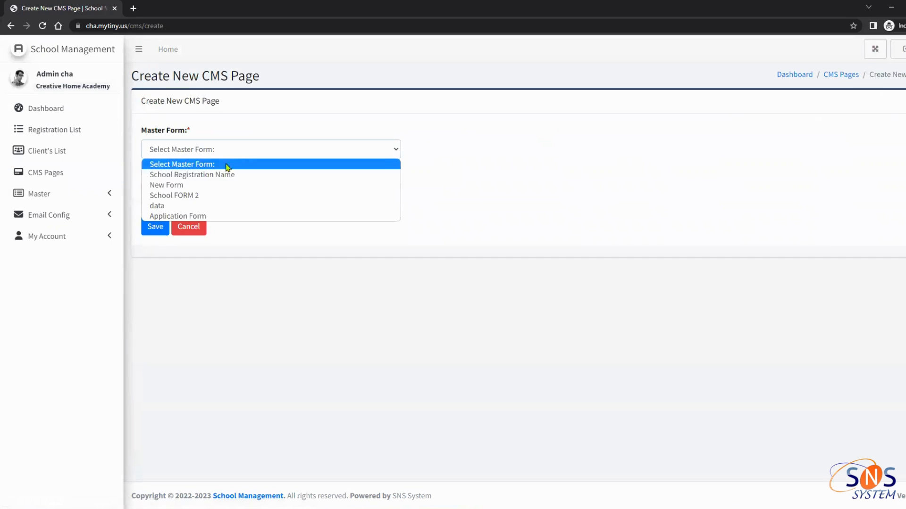
Create the CMS page 'Application forms v2' from the Application Form master, then return to the CMS Pages list
click(198, 213)
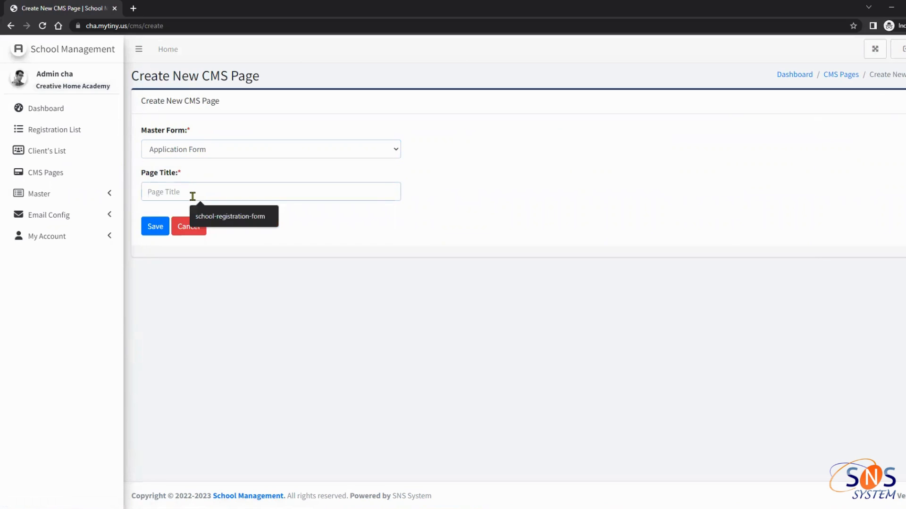
click(192, 197)
text(Application forms v2)
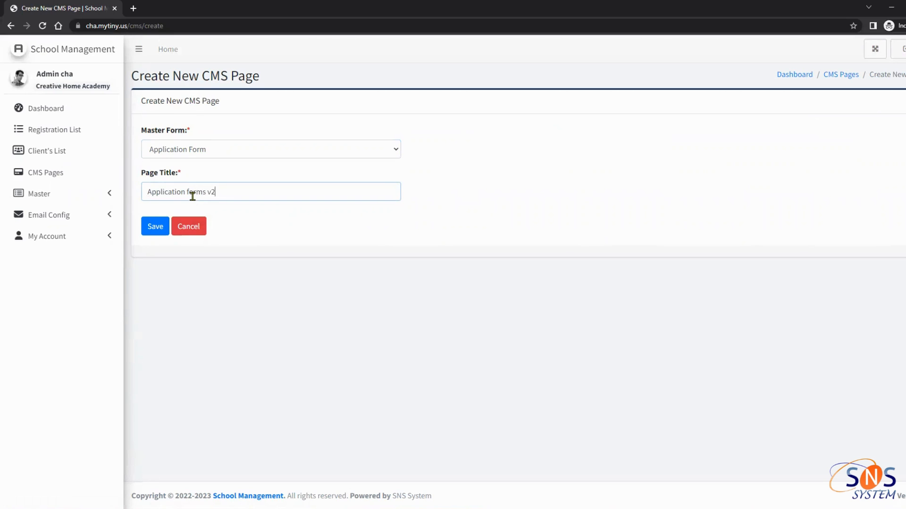
click(159, 228)
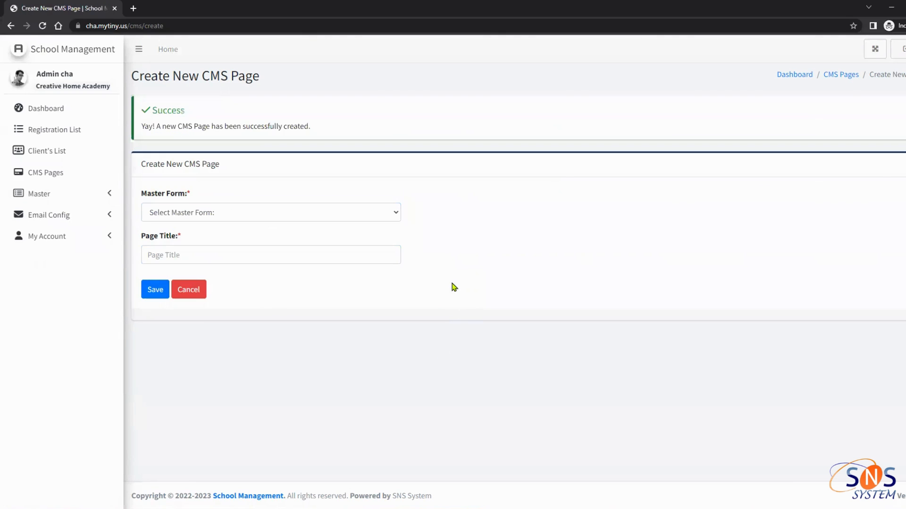
click(66, 203)
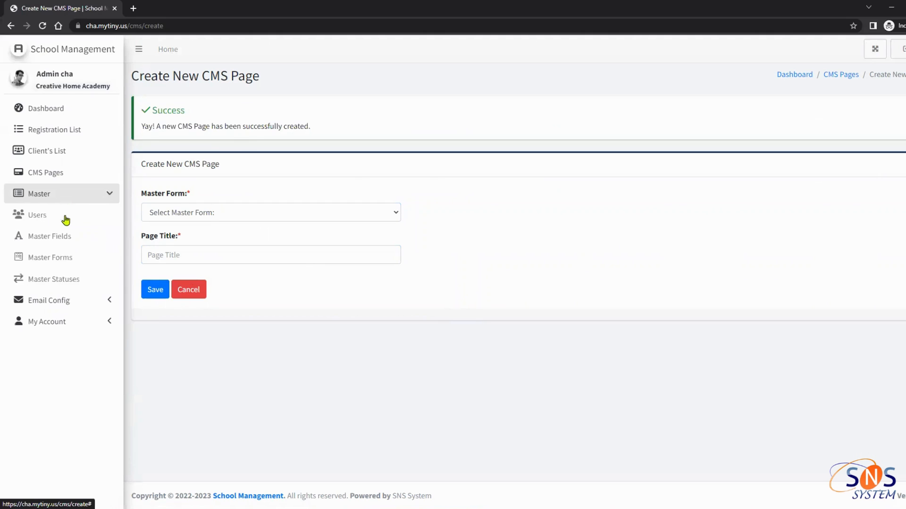
click(61, 175)
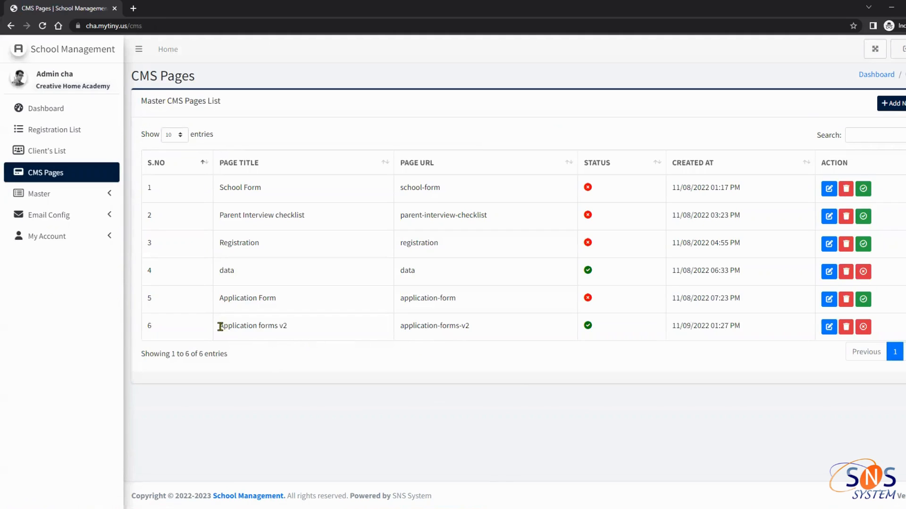
Highlight the new page's title and URL application-forms-v2, plus the school-form URL, in the list
drag(219, 326, 314, 332)
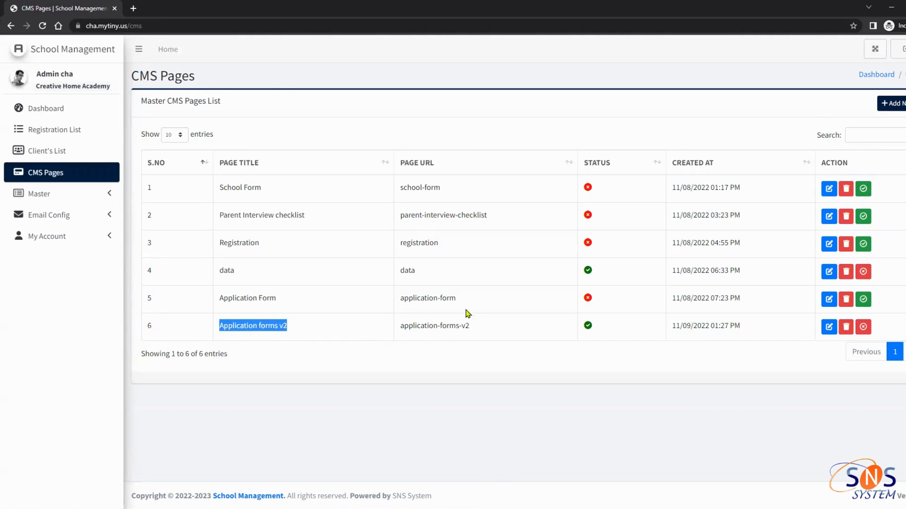
drag(473, 327, 386, 339)
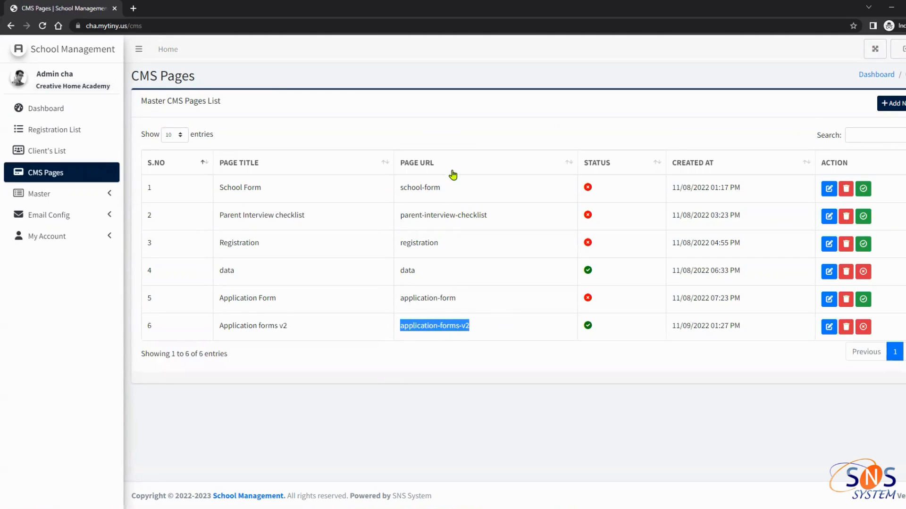
drag(447, 191, 401, 191)
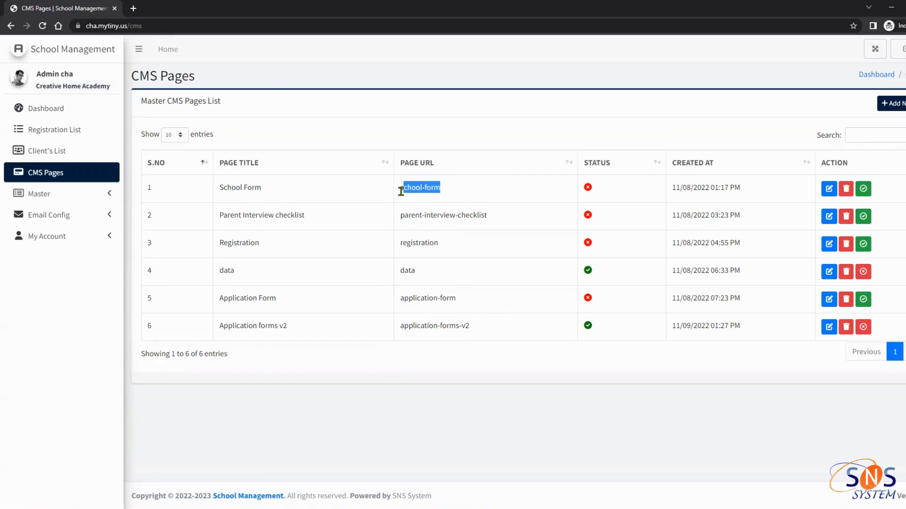
Bring the School Form browser window forward and select the school-form part of its address
mouse_move(742, 508)
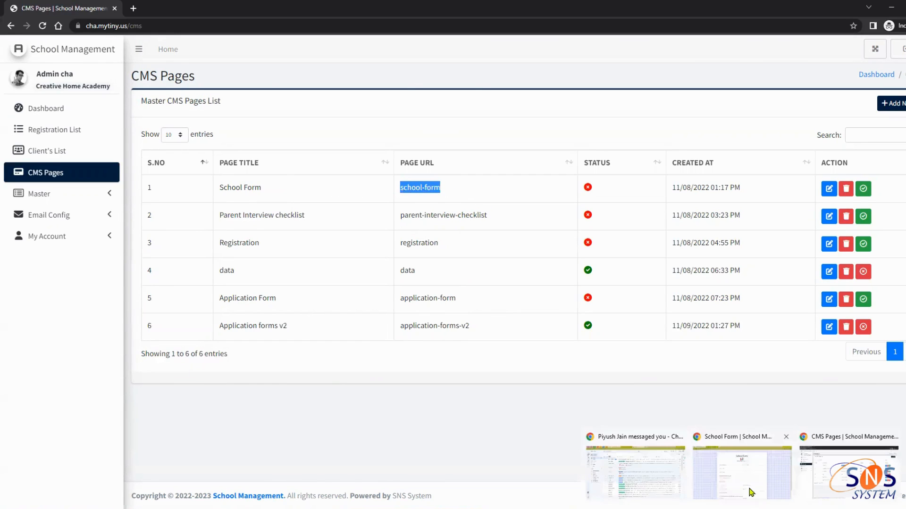
click(750, 490)
click(178, 27)
drag(186, 26, 156, 30)
Load the school-form page from the pasted address and look over its parent fields
text(school-form)
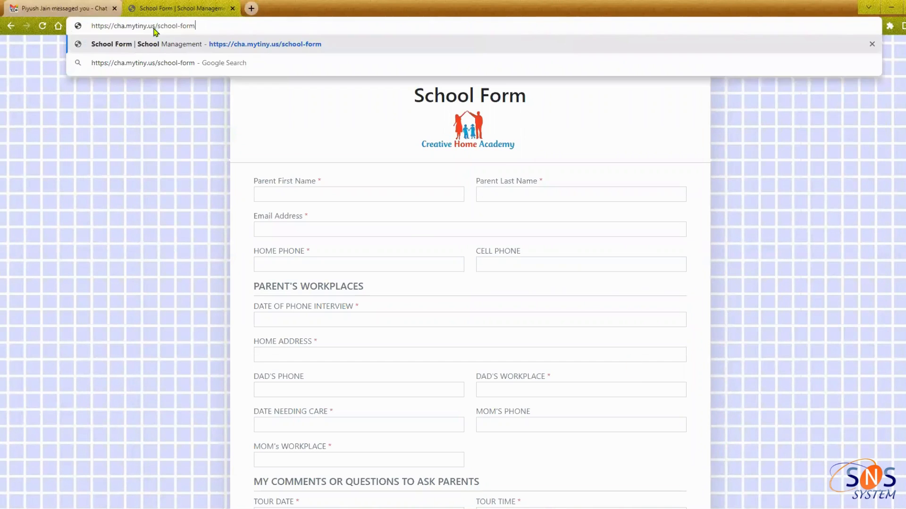
key(Return)
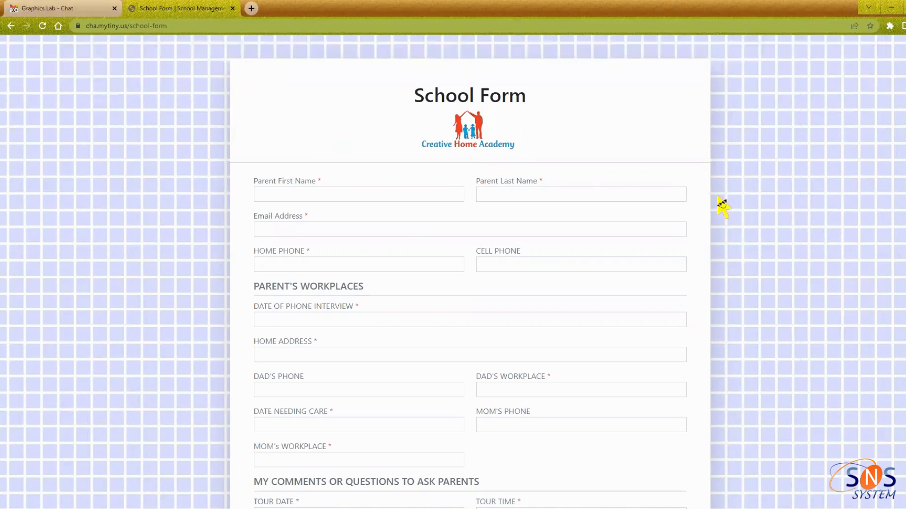
scroll(500, 189, down, 2)
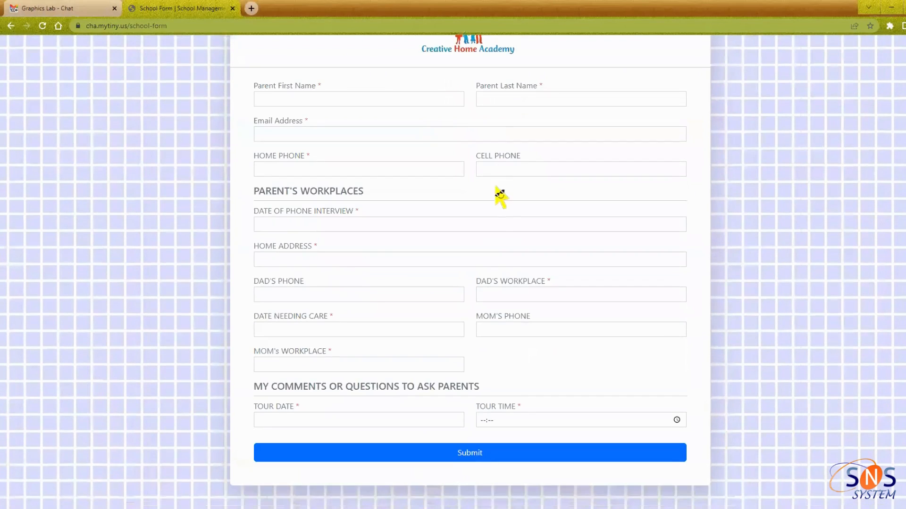
scroll(504, 263, up, 2)
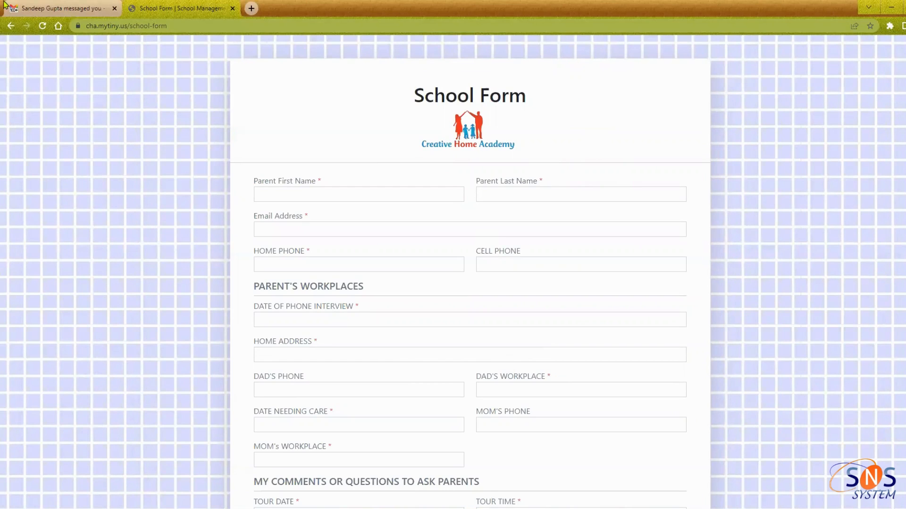
click(343, 198)
click(470, 233)
scroll(473, 283, down, 2)
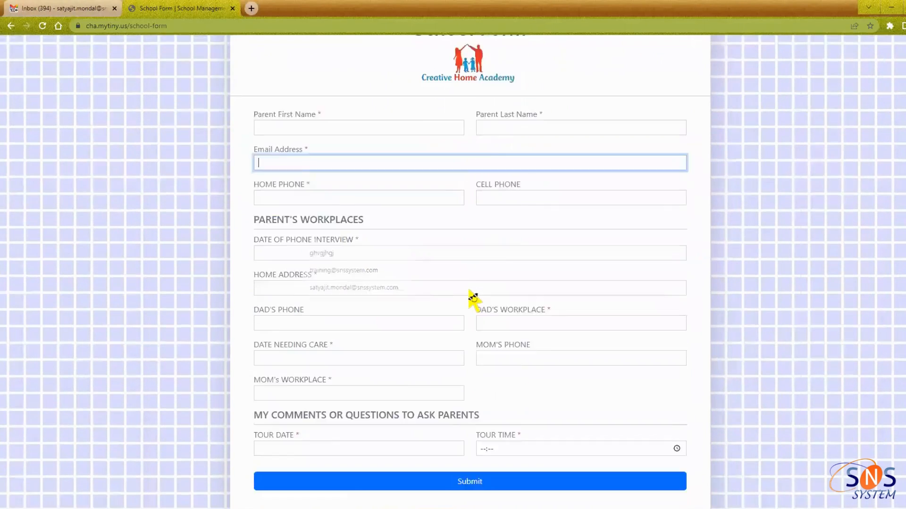
scroll(472, 326, up, 2)
Fill in the parent's first and last name, triggering the alphabets-only warning on the last name
click(338, 195)
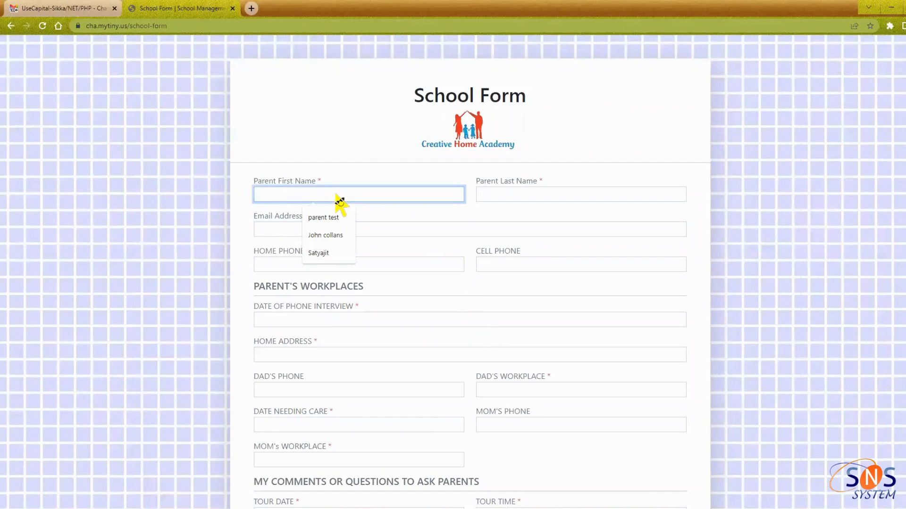
text(S)
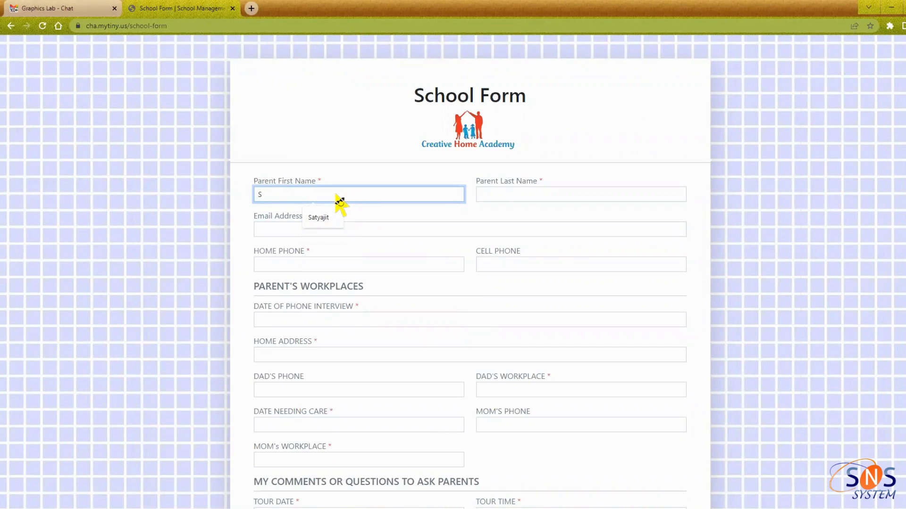
text(a)
click(326, 216)
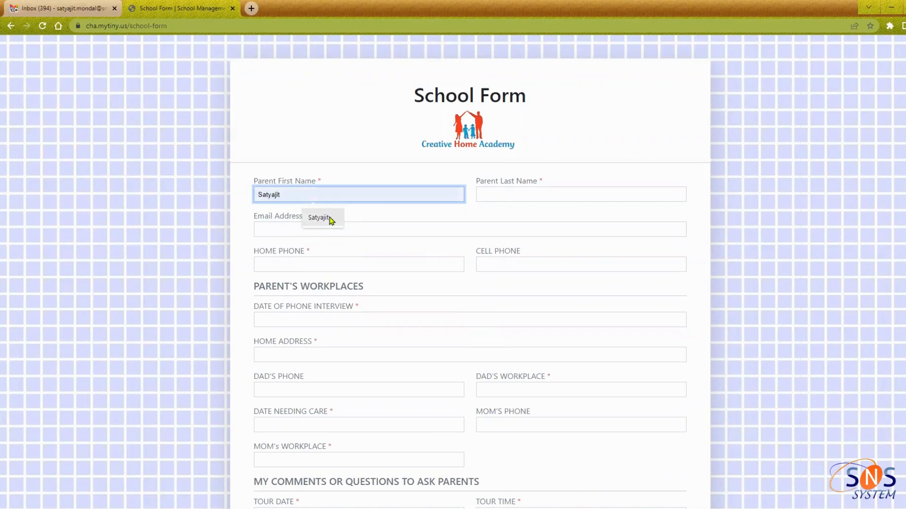
click(499, 197)
text(testfirs)
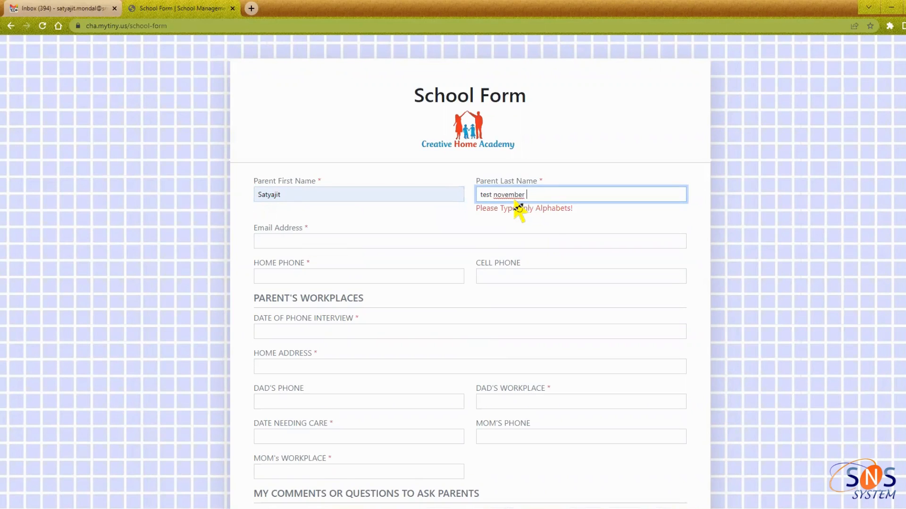
key(BackSpace)
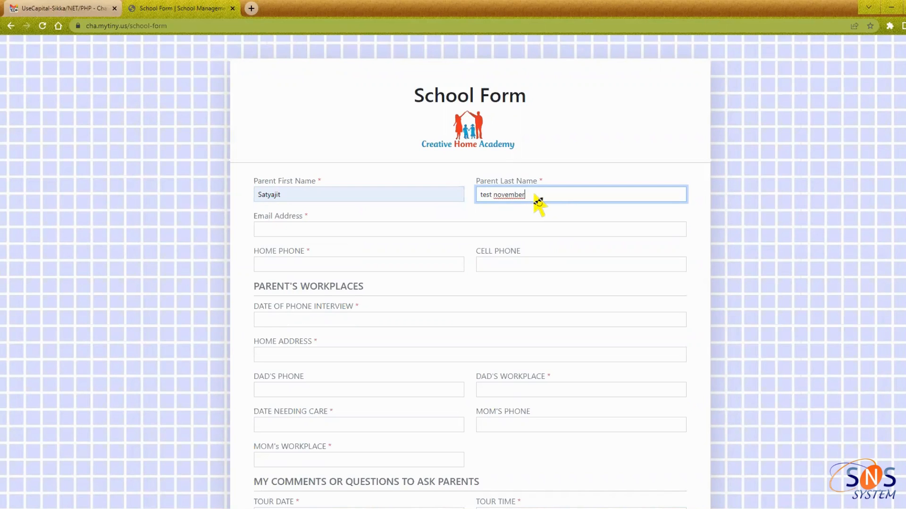
key(1)
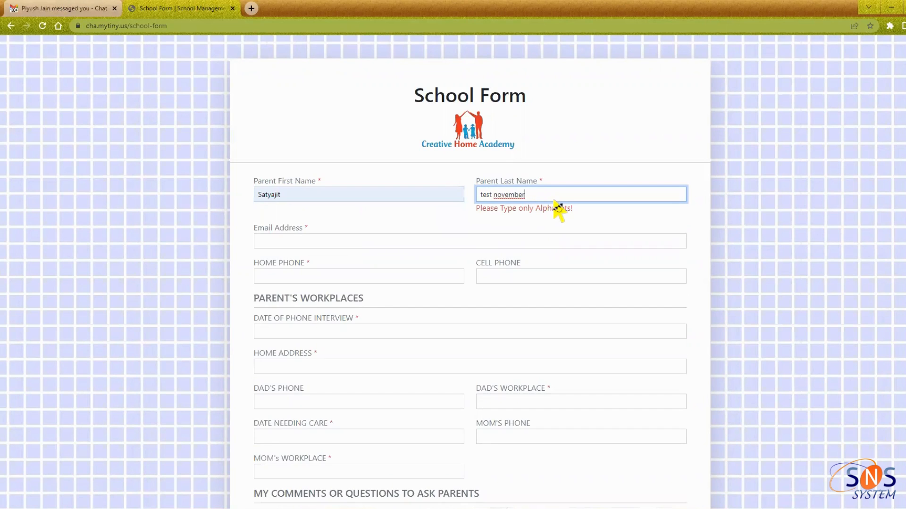
click(480, 211)
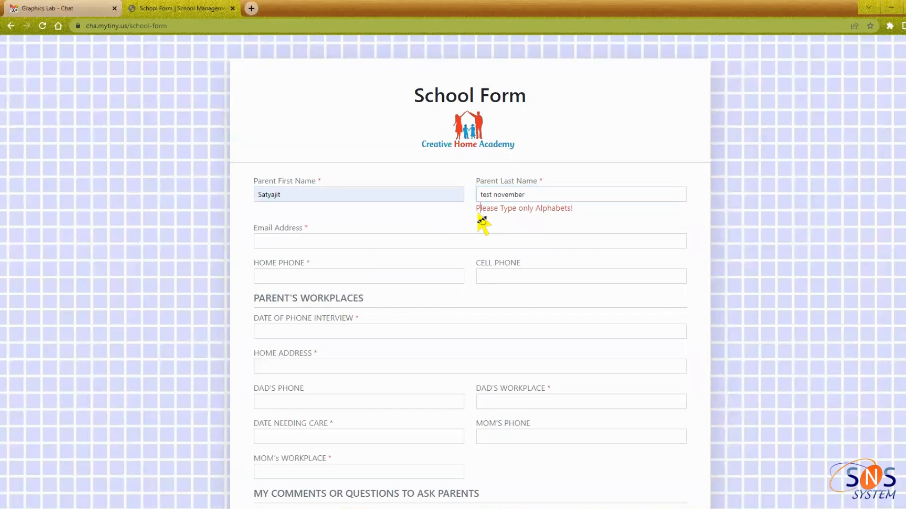
drag(479, 214, 573, 213)
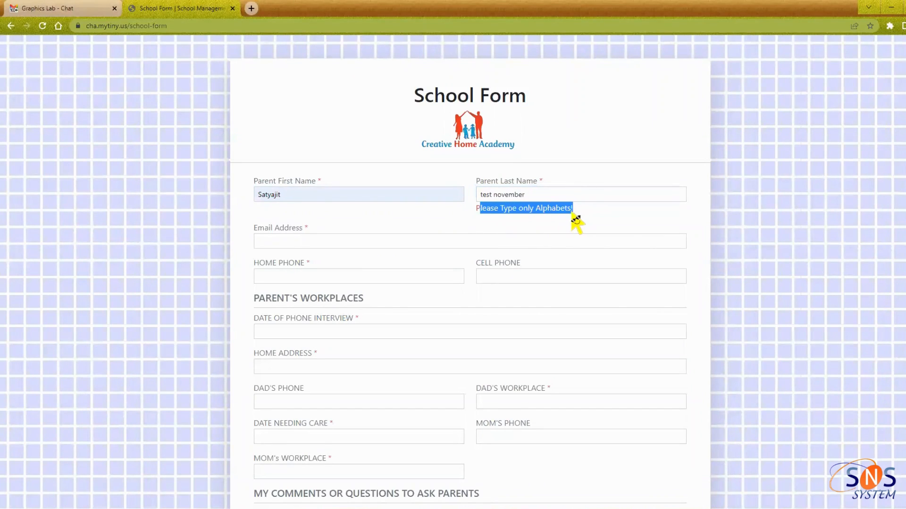
click(559, 200)
key(BackSpace)
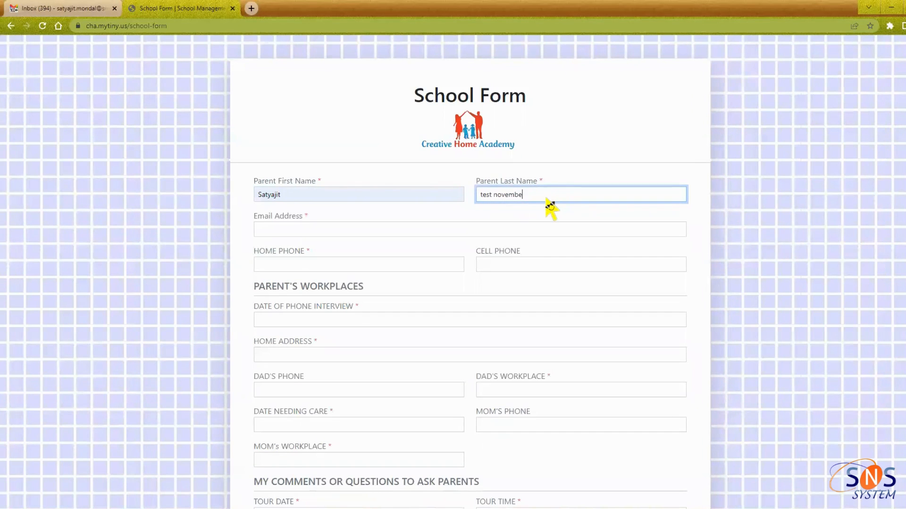
Fill the parent's e-mail from a saved suggestion and enter the home phone number
click(359, 232)
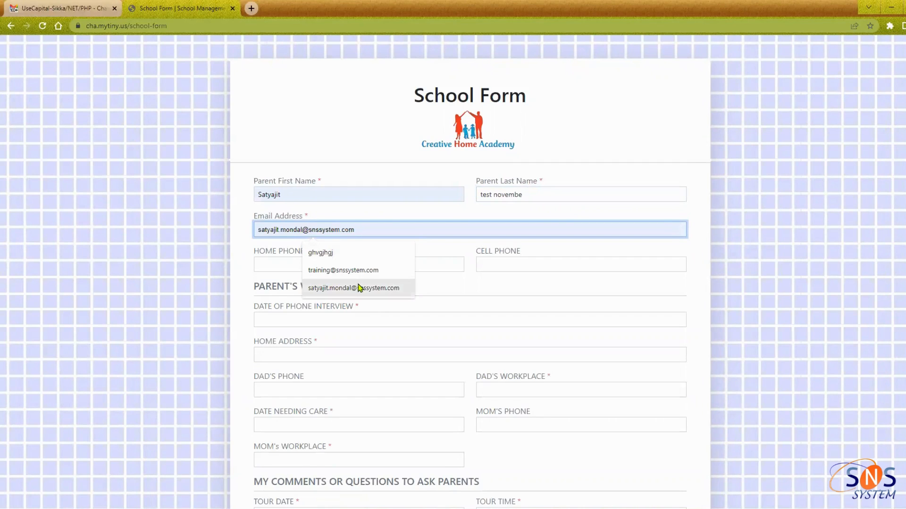
click(331, 270)
click(304, 268)
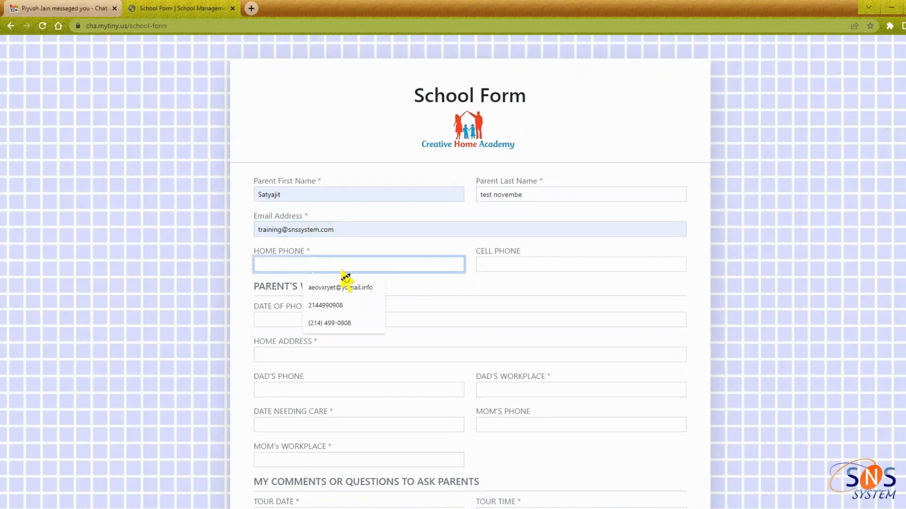
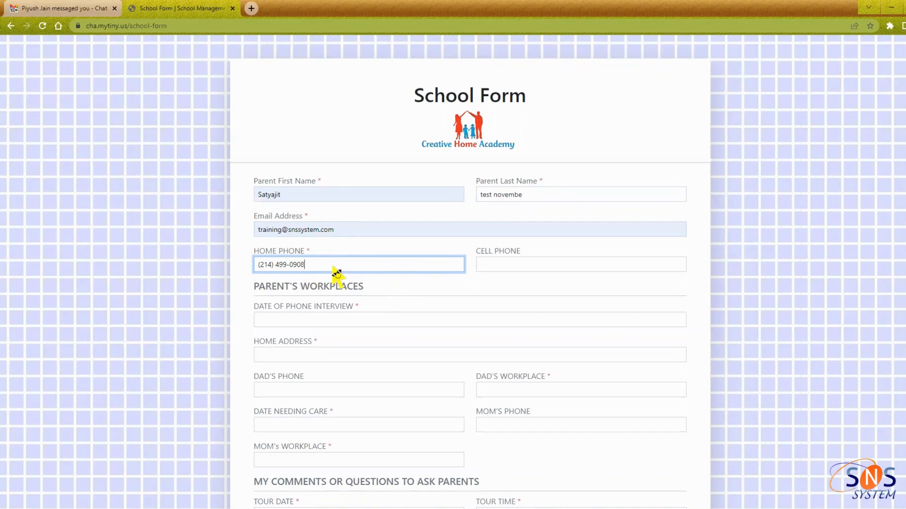
Enter the same phone number in the Cell Phone field, fixing mistyped digits
click(506, 264)
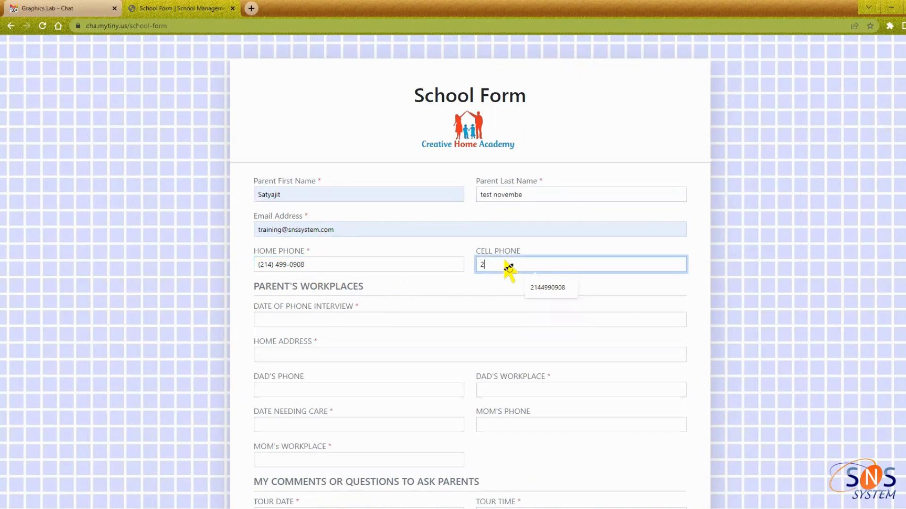
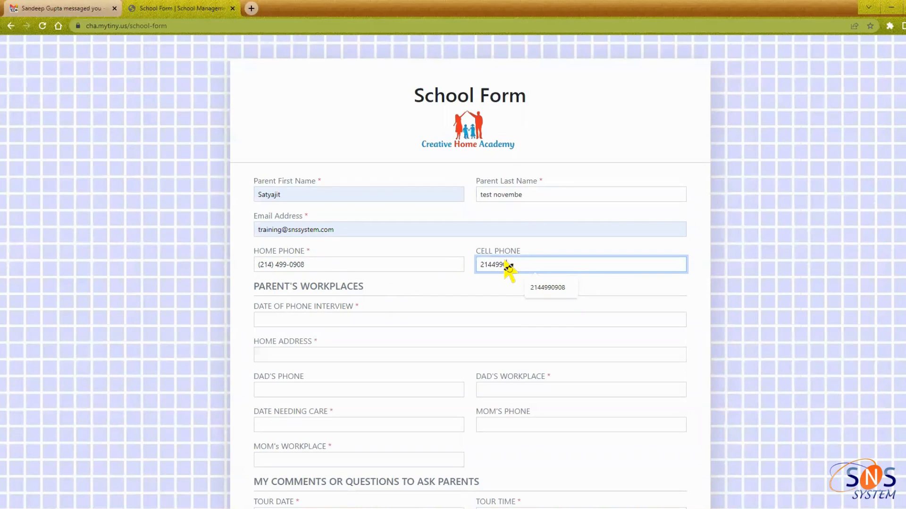
click(344, 325)
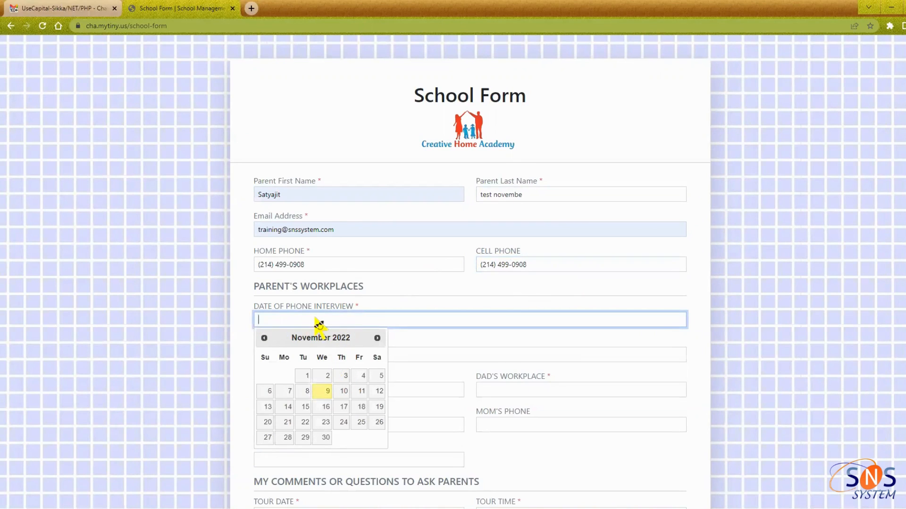
Set the phone interview date to 11/09/2022 and fill the home address from autofill
click(323, 391)
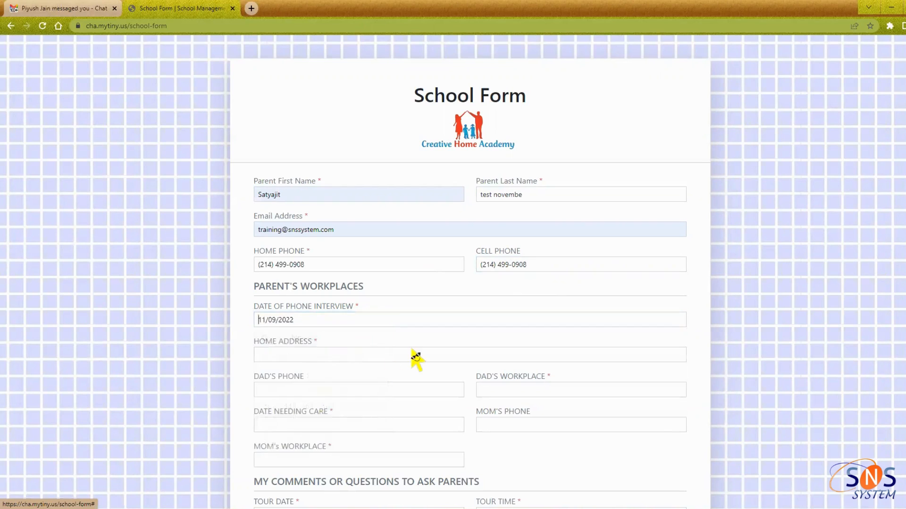
scroll(401, 345, down, 2)
click(306, 266)
click(327, 283)
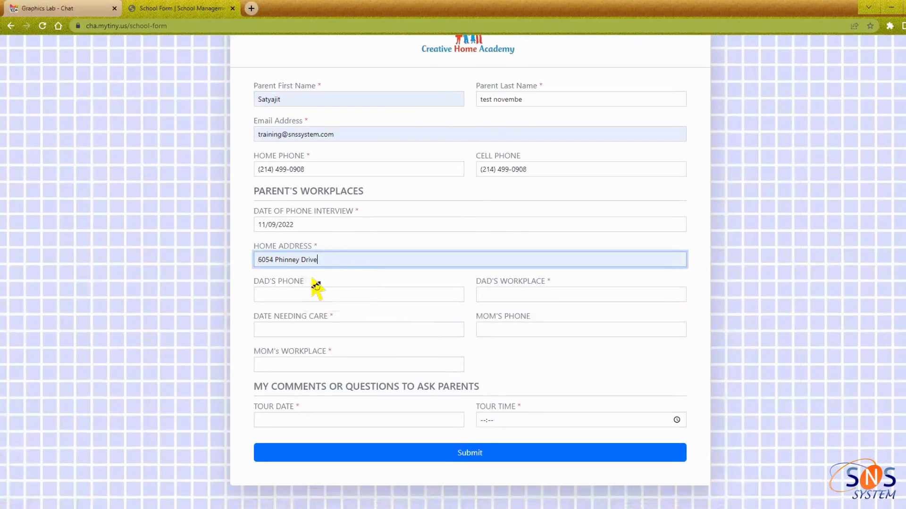
click(336, 295)
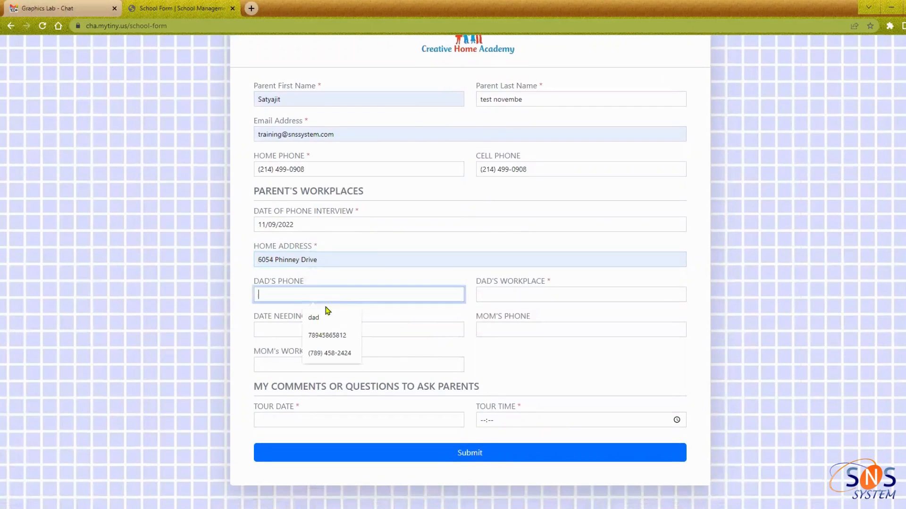
click(327, 335)
key(BackSpace)
key(BackSpace)
key(BackSpace)
key(BackSpace)
key(BackSpace)
text(2534)
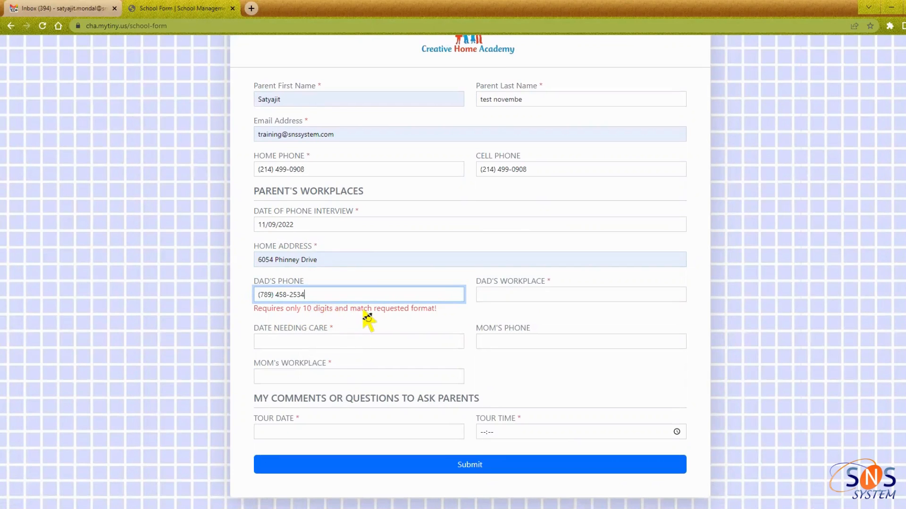
click(431, 316)
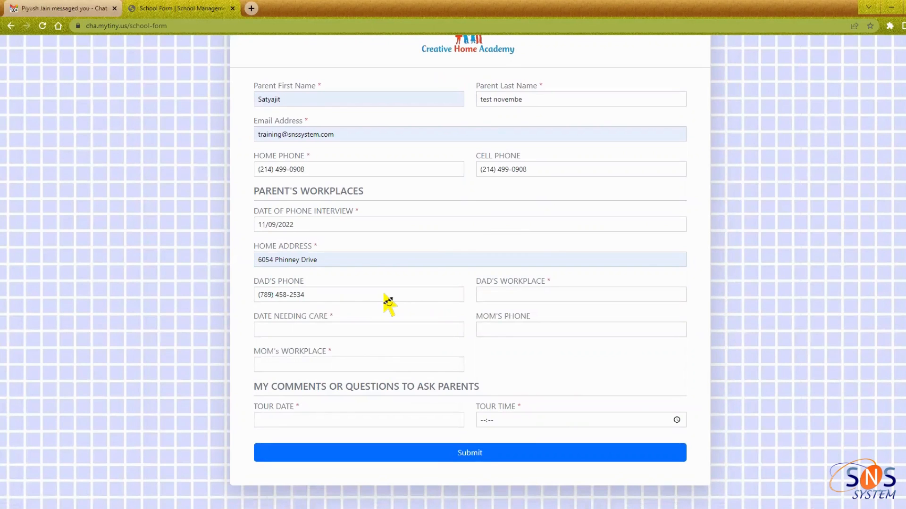
click(342, 294)
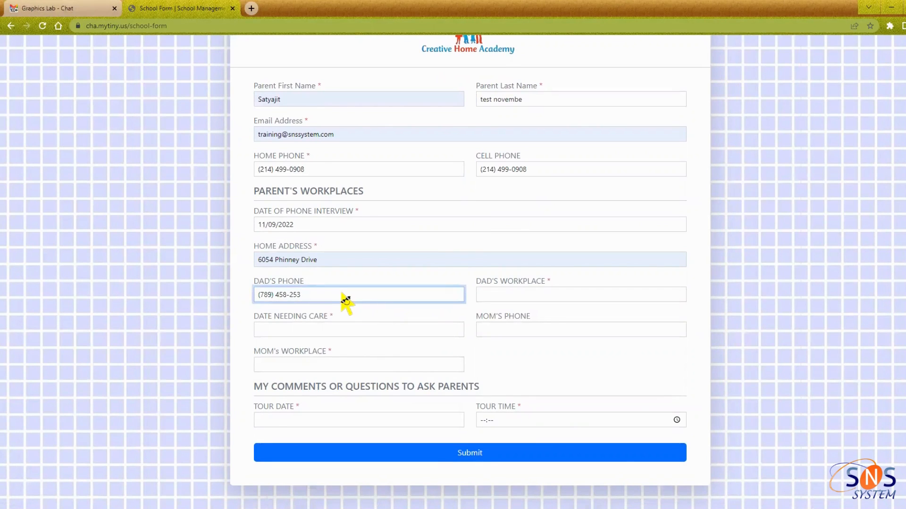
click(343, 313)
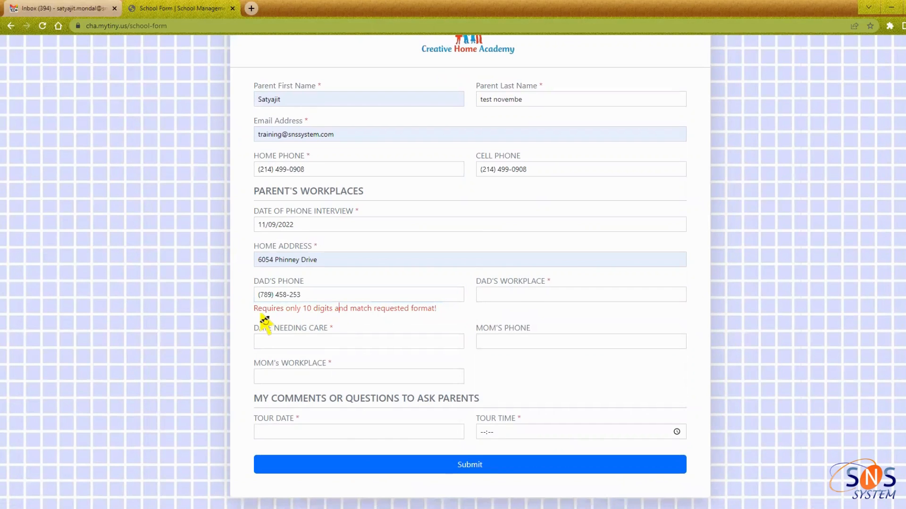
drag(259, 317, 323, 321)
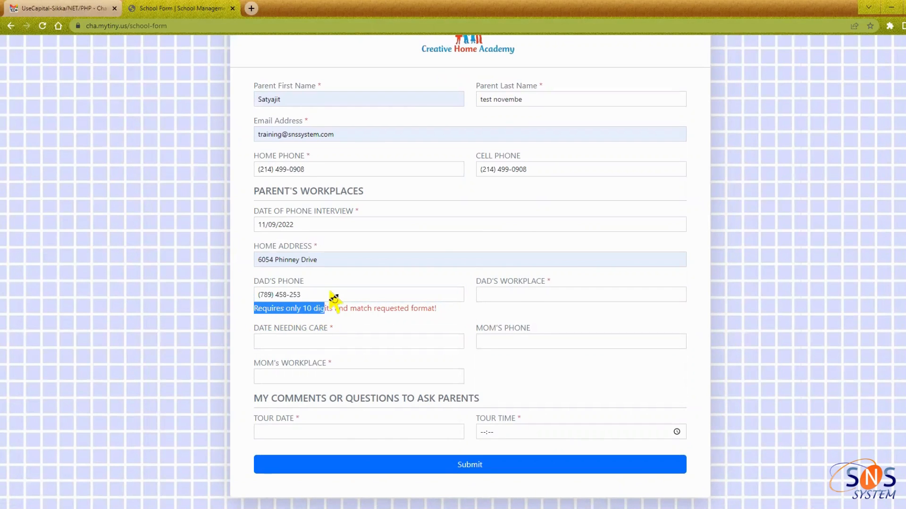
click(334, 295)
text(4)
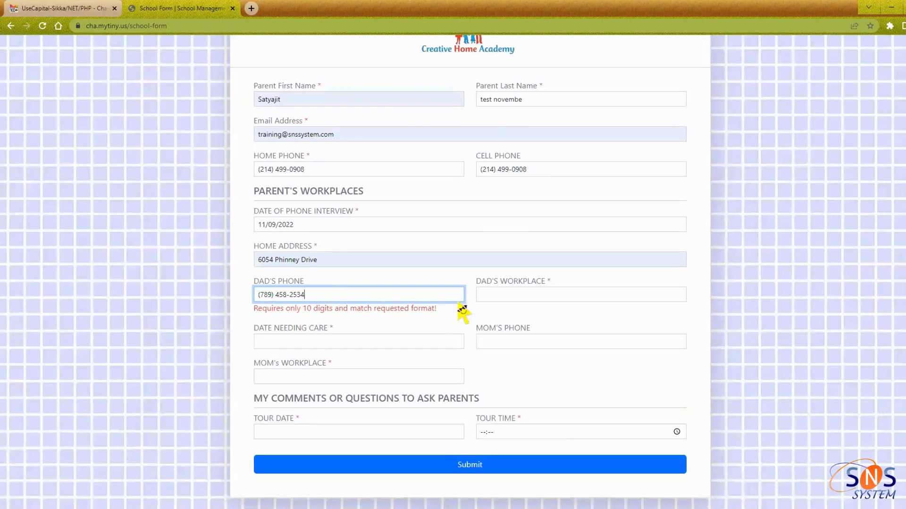
click(477, 293)
click(545, 319)
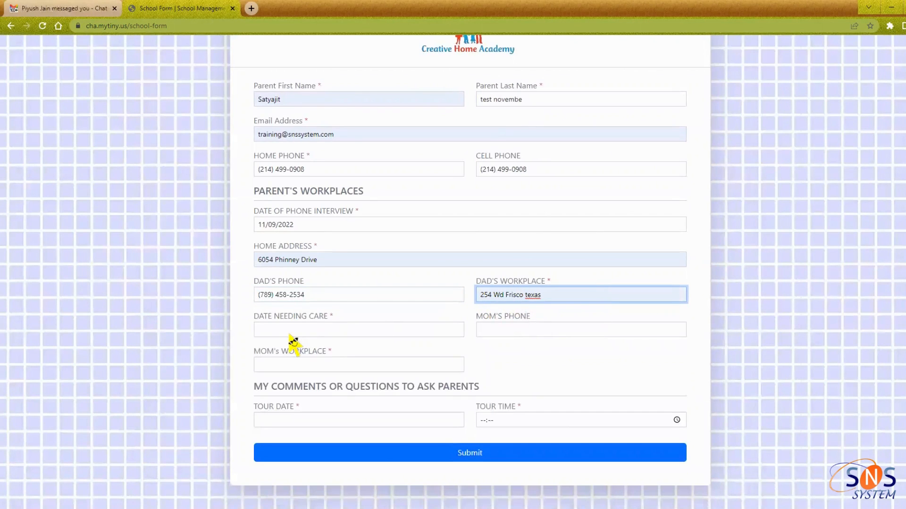
click(349, 329)
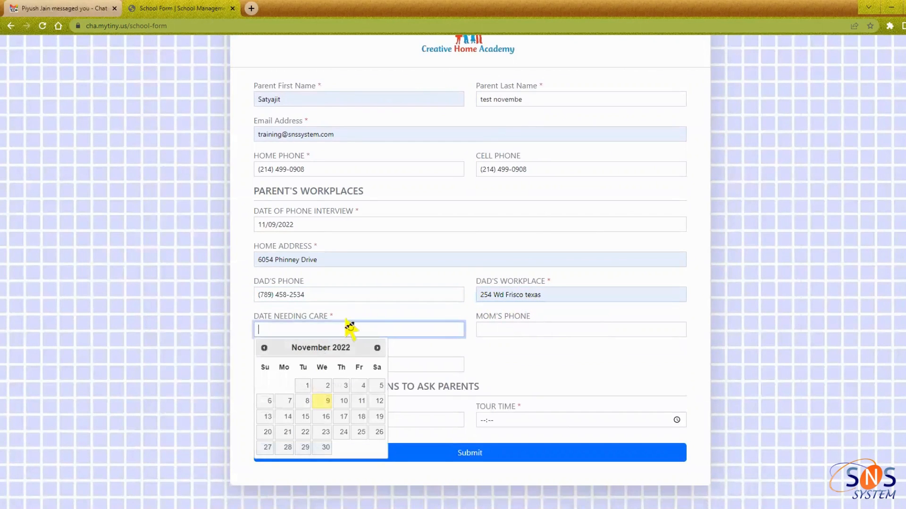
click(305, 401)
click(496, 332)
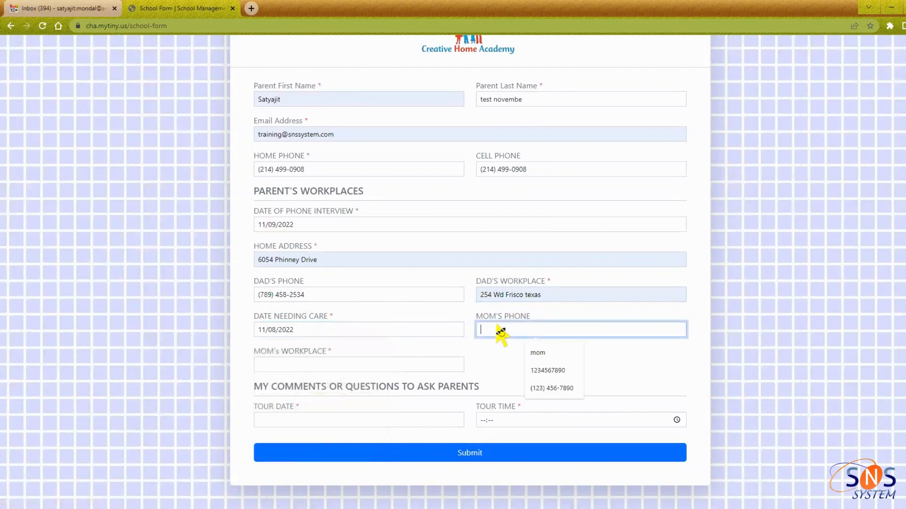
click(550, 372)
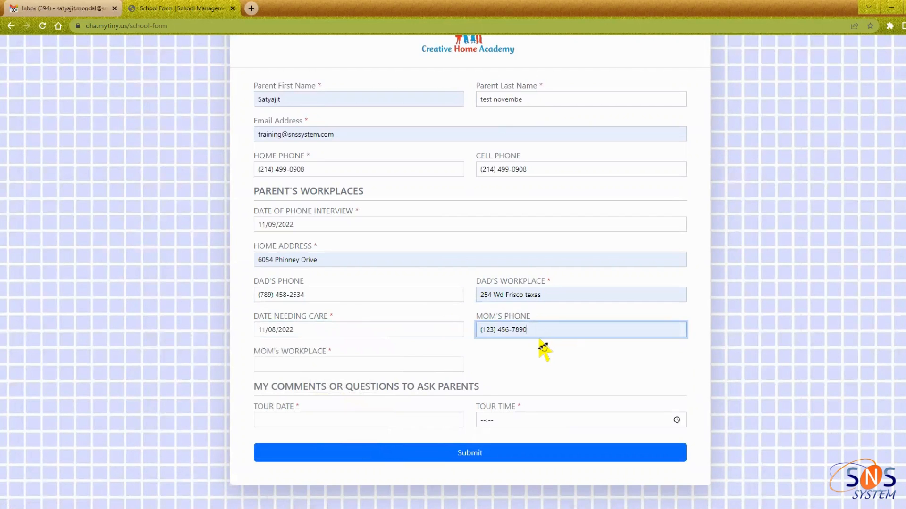
click(333, 366)
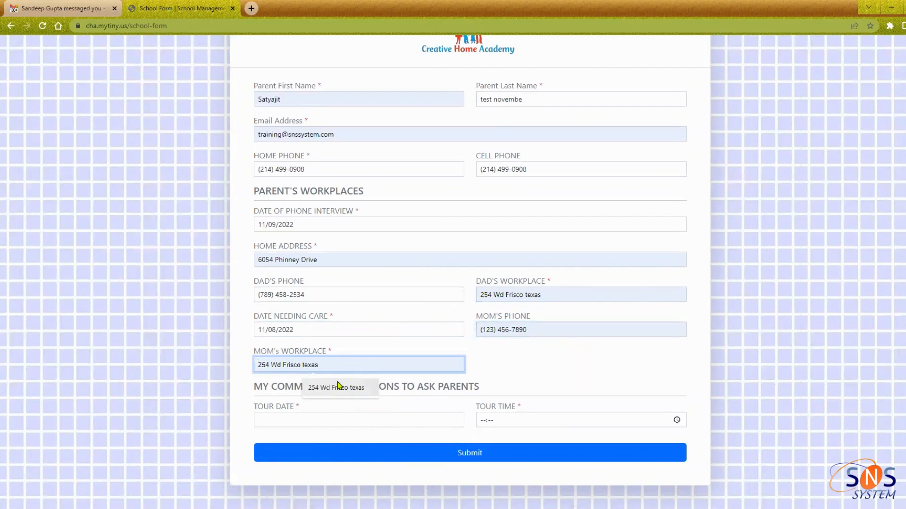
click(336, 386)
Set the tour date to 11/10/2022, replacing the first pick of November 9
click(333, 422)
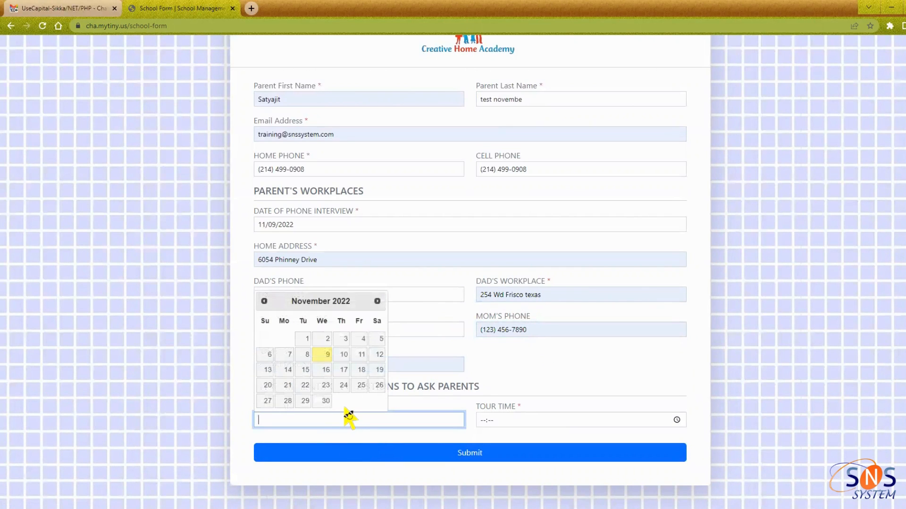
click(324, 358)
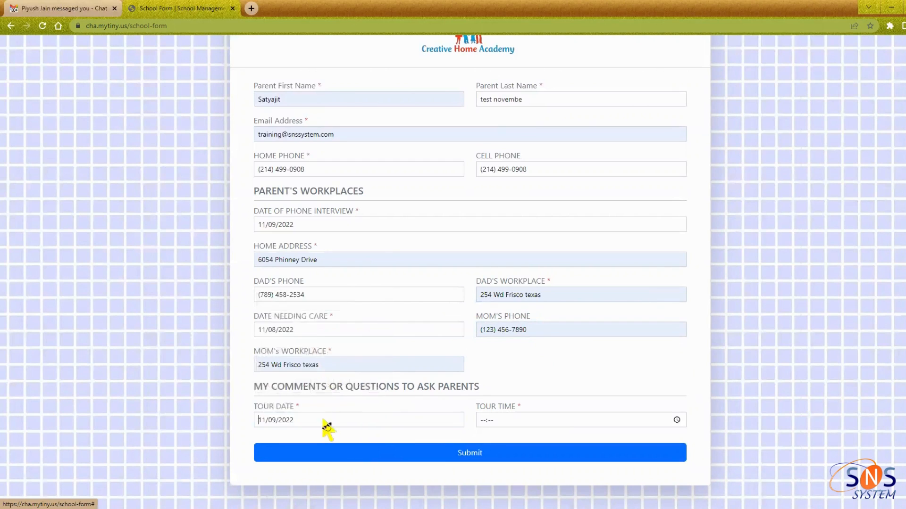
click(302, 421)
click(324, 354)
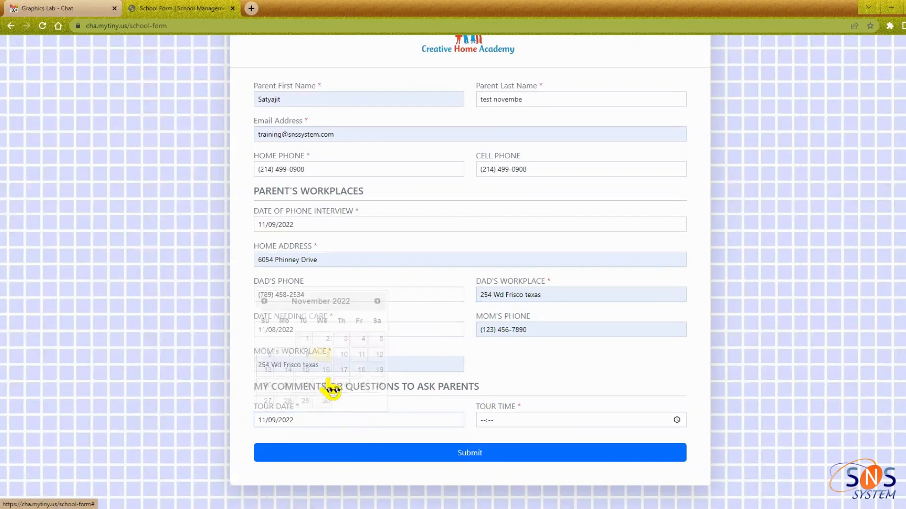
click(329, 419)
click(344, 355)
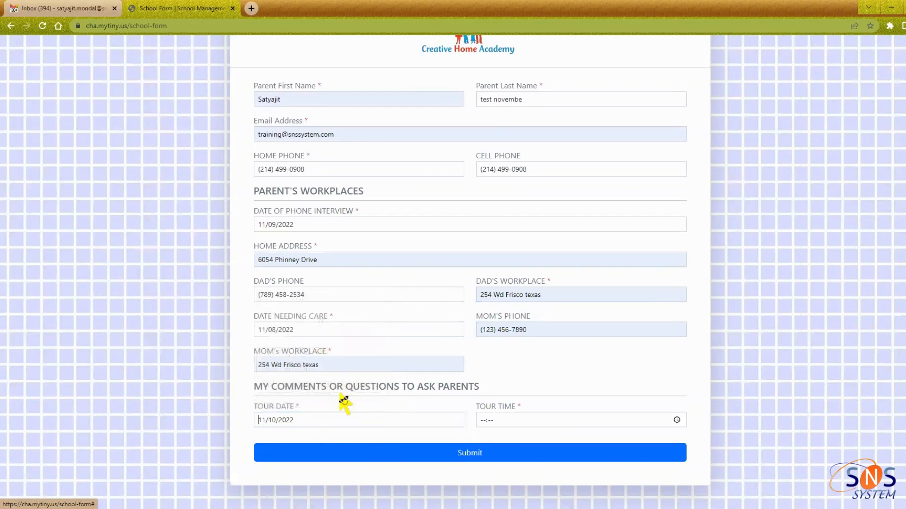
click(524, 421)
click(676, 420)
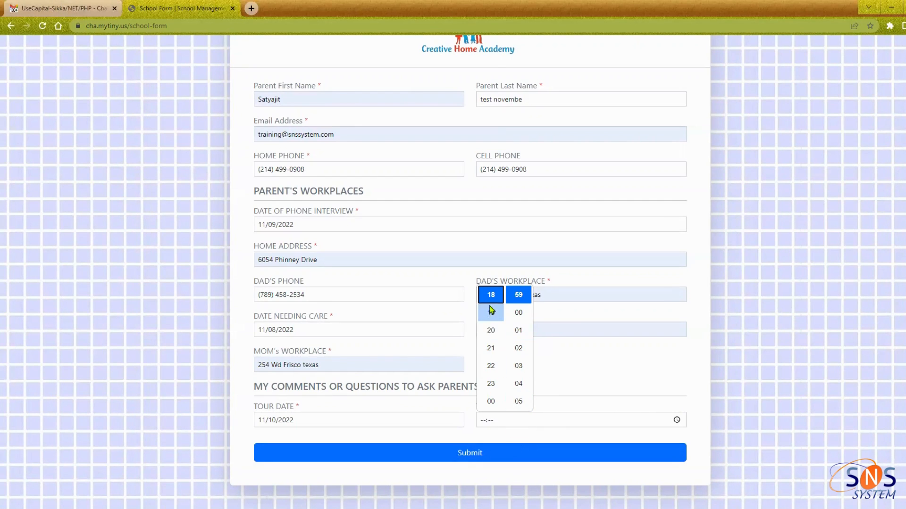
Set the tour time to 11:02 and submit the School Form
scroll(491, 382, down, 2)
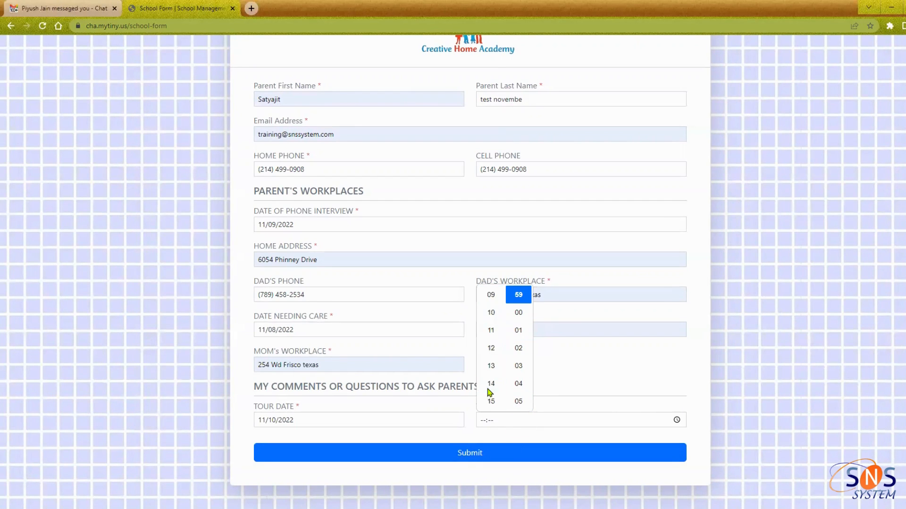
scroll(493, 366, down, 6)
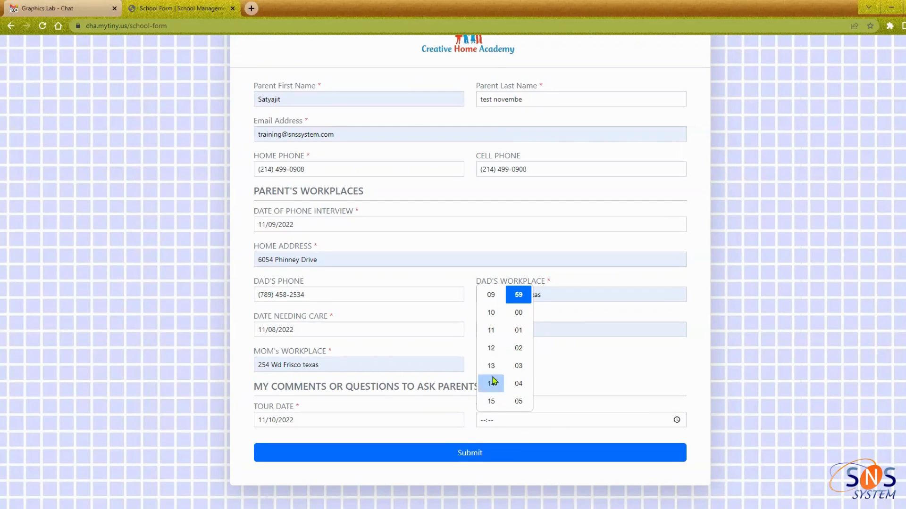
click(491, 333)
click(518, 348)
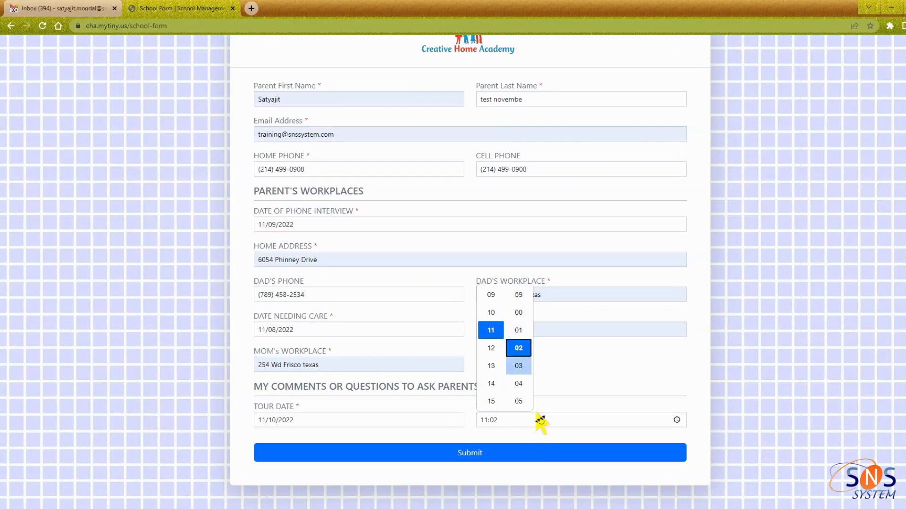
click(541, 433)
click(513, 454)
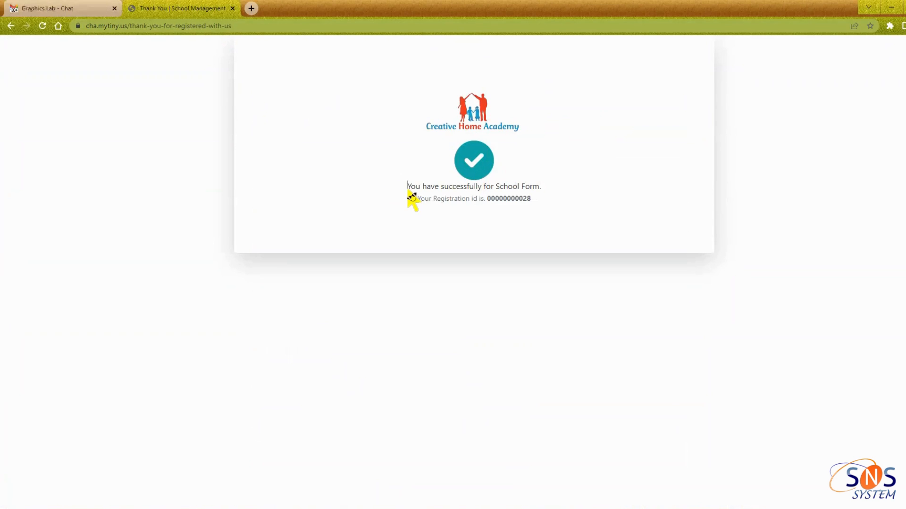
drag(409, 187, 435, 212)
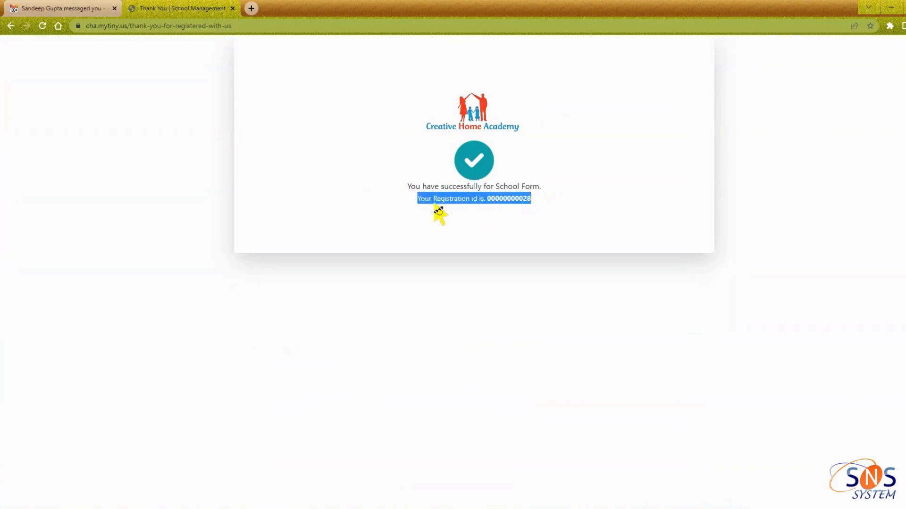
click(533, 210)
drag(530, 207, 412, 194)
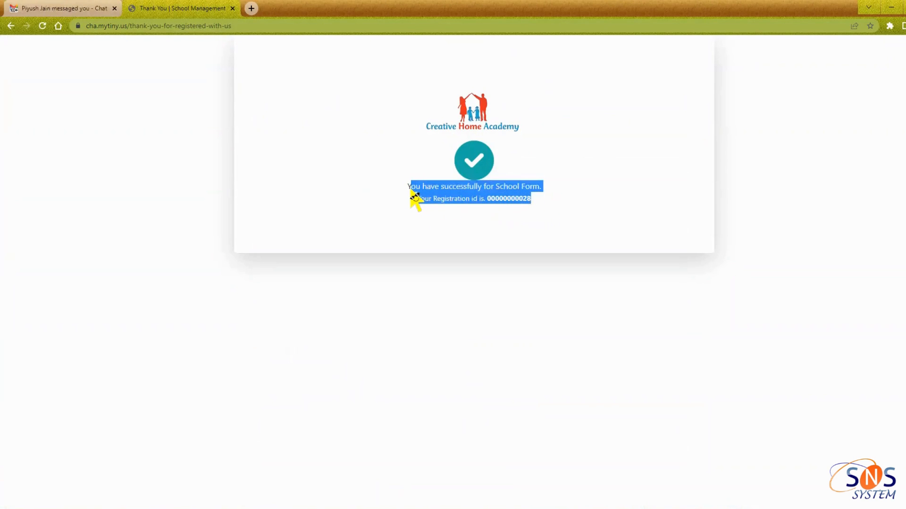
click(432, 219)
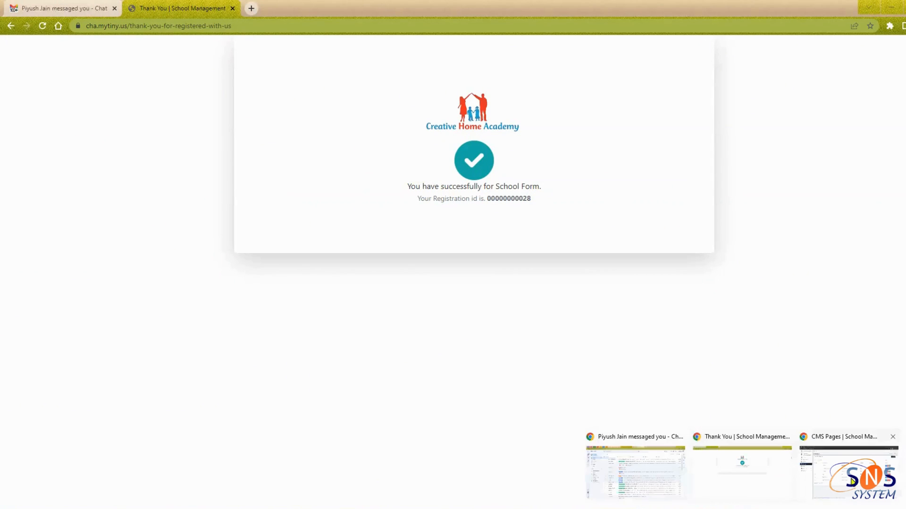
click(852, 483)
Open the Registration List in the admin window and go to page 3
click(50, 135)
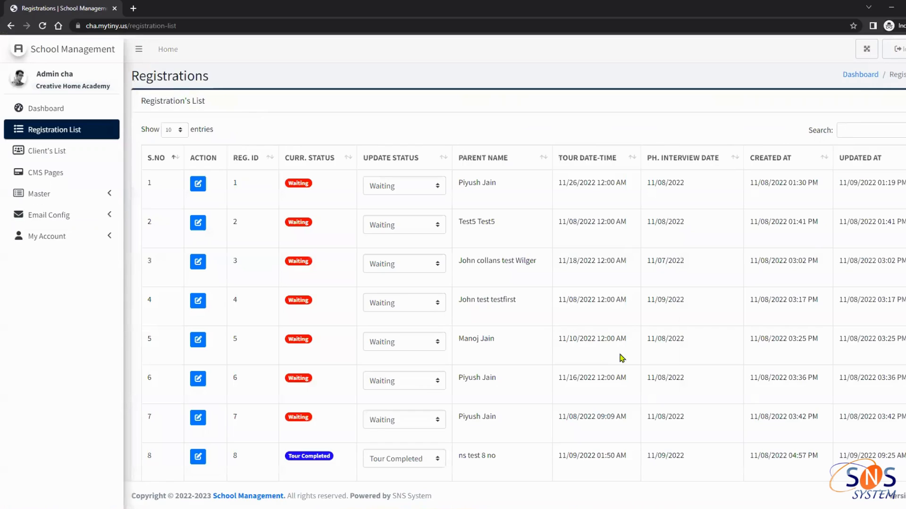
scroll(701, 467, down, 3)
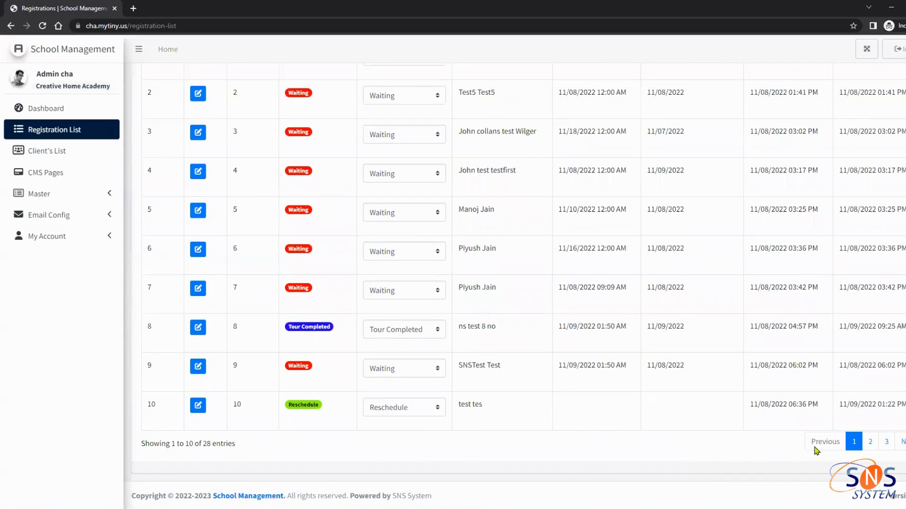
click(886, 442)
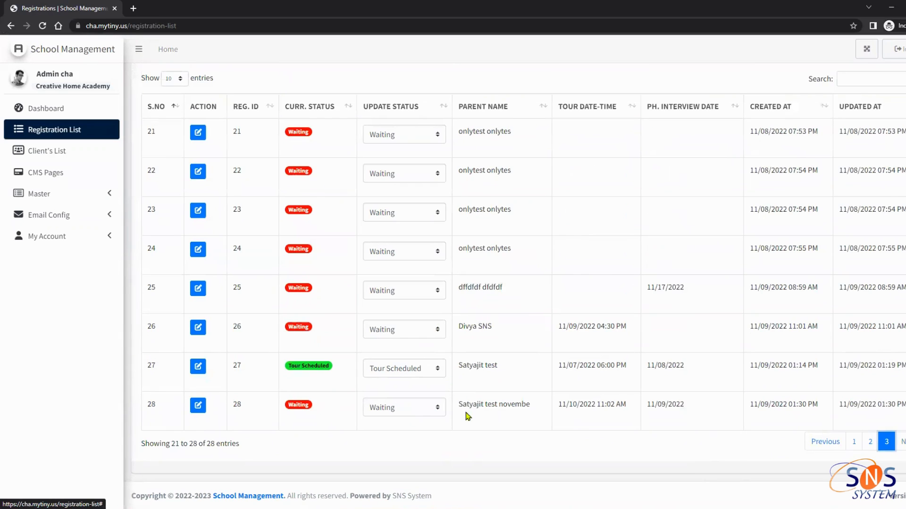
Compare new registration 28's parent name and updated time with row 27, then open its status choices
drag(458, 406, 537, 413)
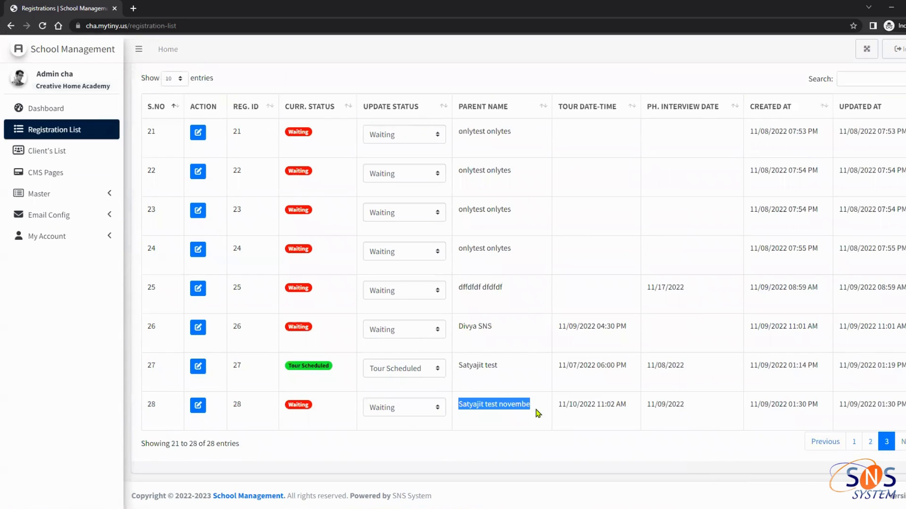
click(493, 420)
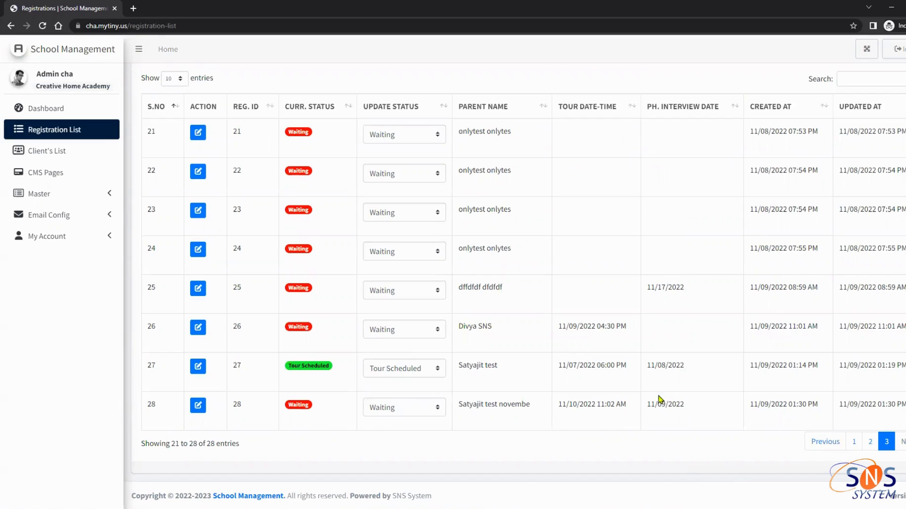
drag(891, 405, 481, 407)
click(481, 410)
drag(559, 368, 600, 368)
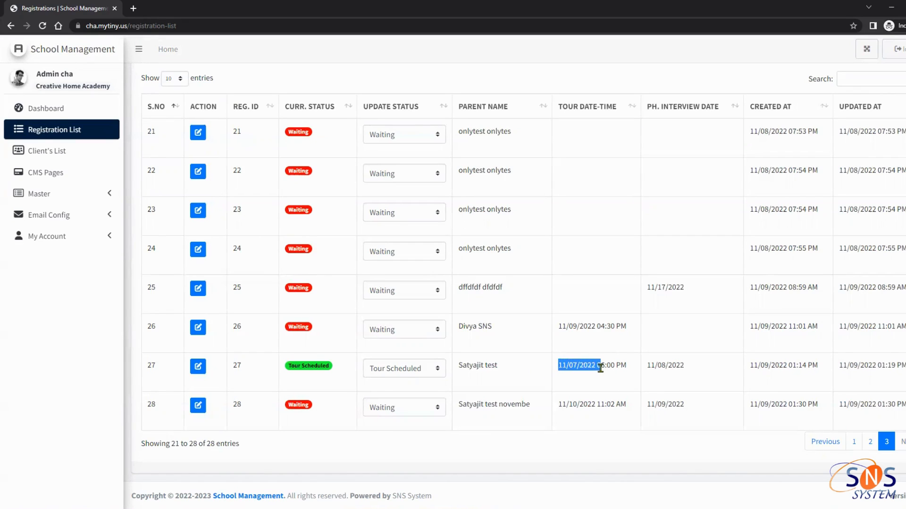
drag(460, 368, 514, 373)
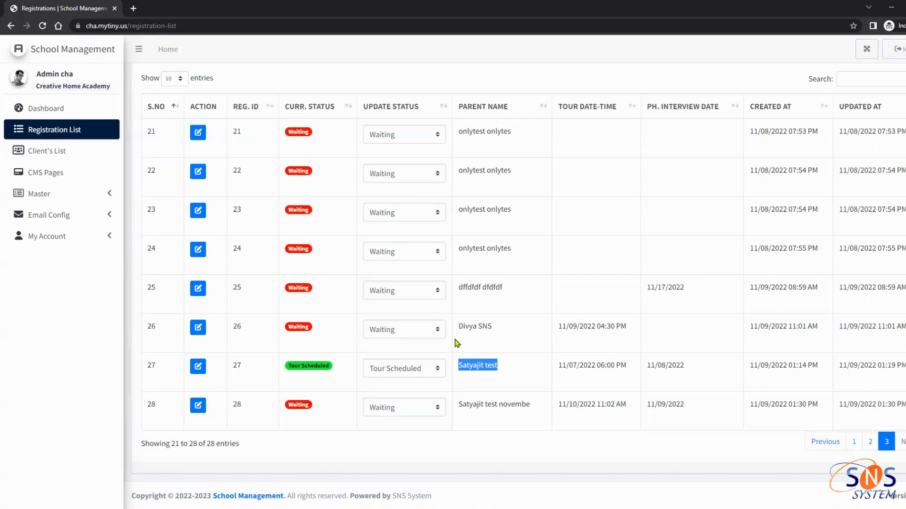
click(418, 412)
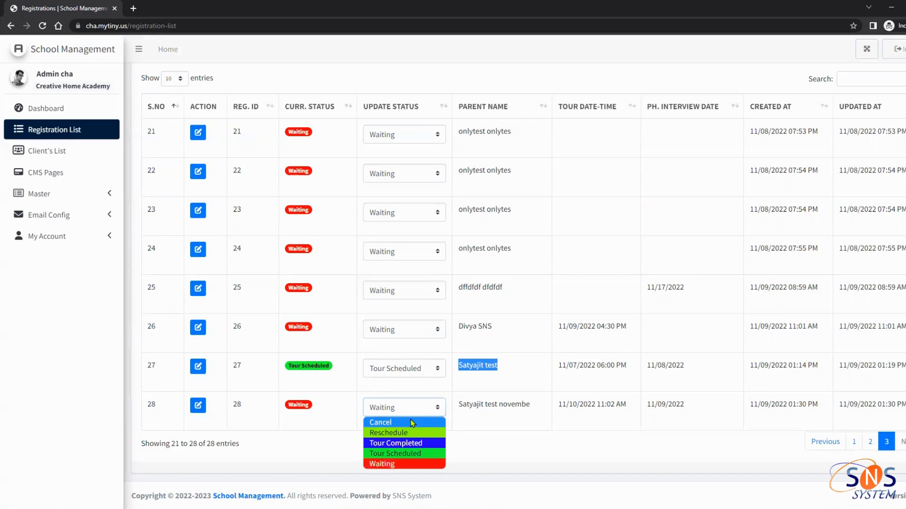
Set registration 28's status to Tour Scheduled and sort the list by REG. ID
click(398, 454)
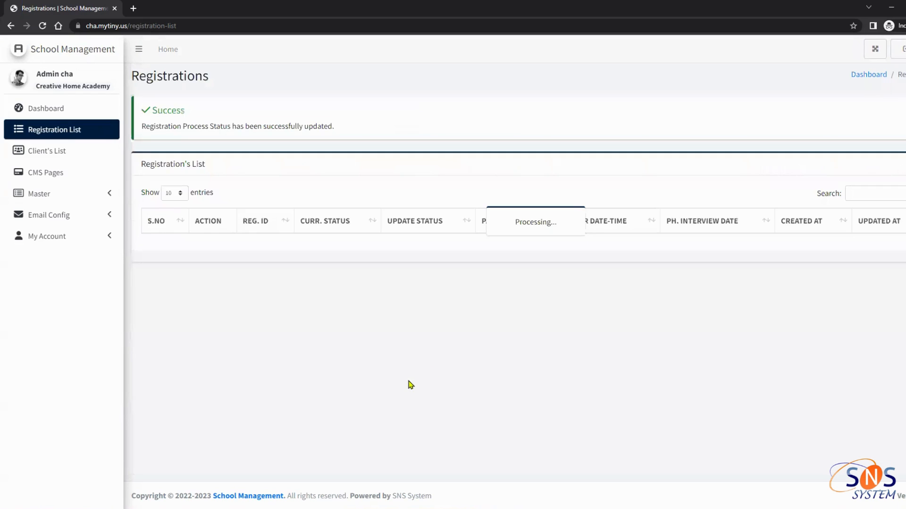
scroll(451, 387, down, 4)
scroll(408, 390, up, 4)
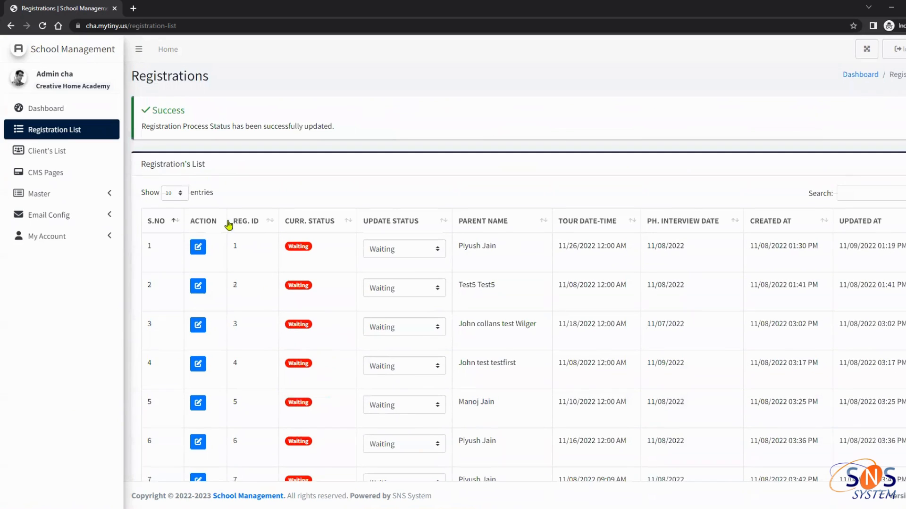
click(269, 225)
Return to page 3 and set registration 28's status back to Waiting
scroll(881, 419, down, 4)
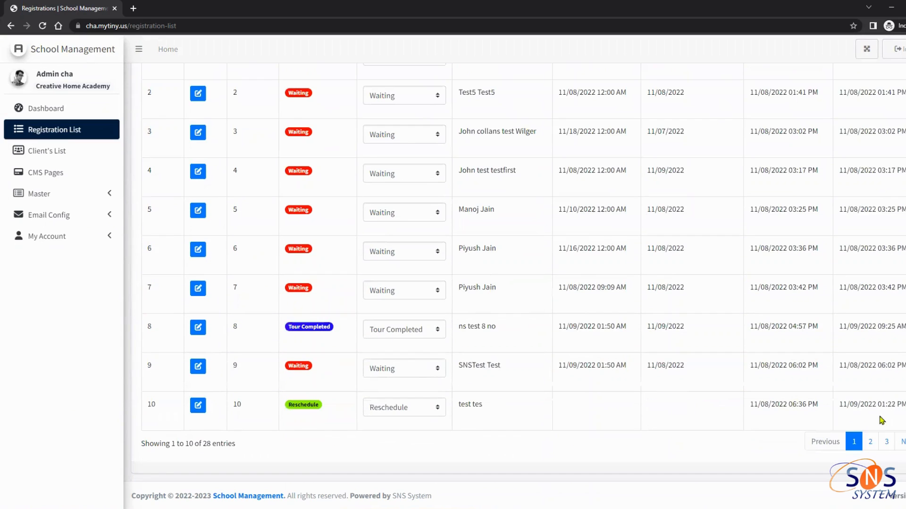
click(886, 441)
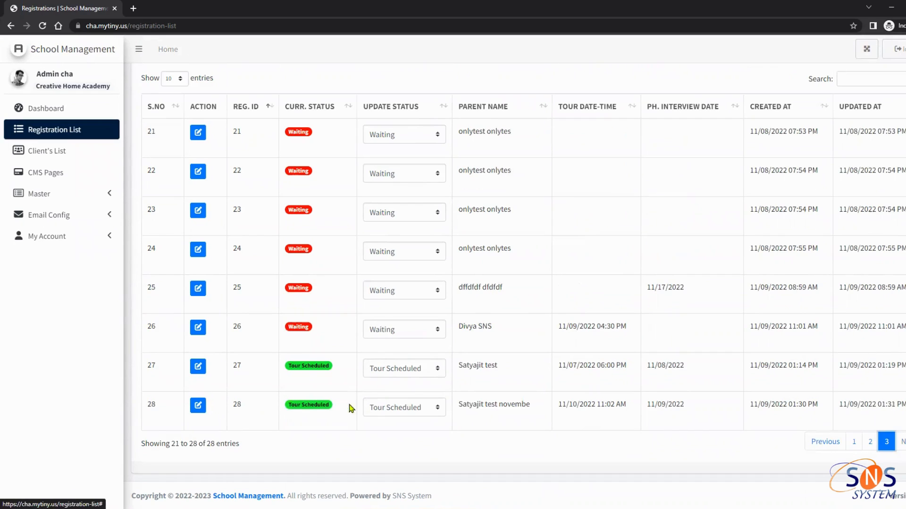
click(409, 408)
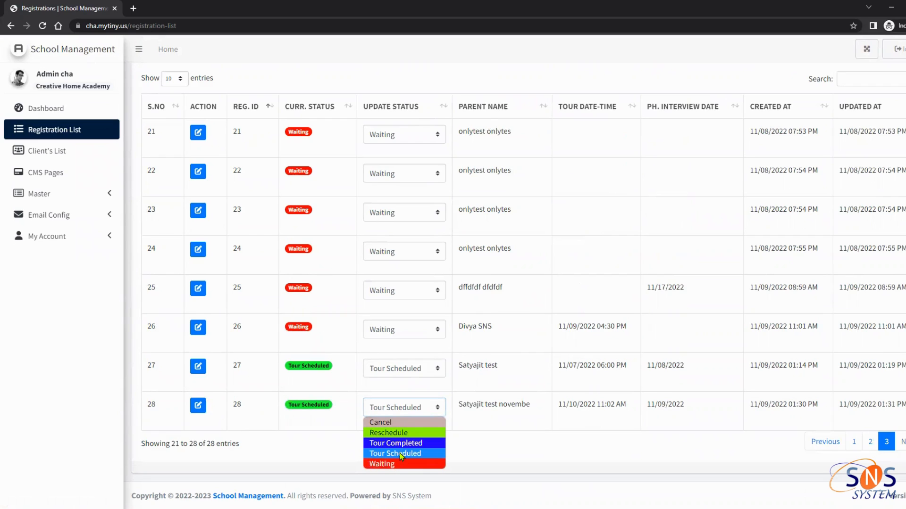
click(399, 465)
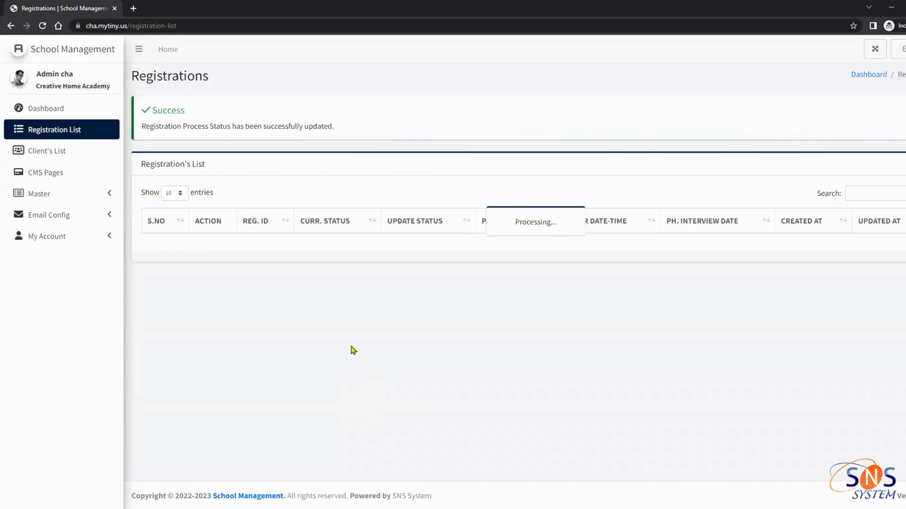
scroll(336, 366, down, 4)
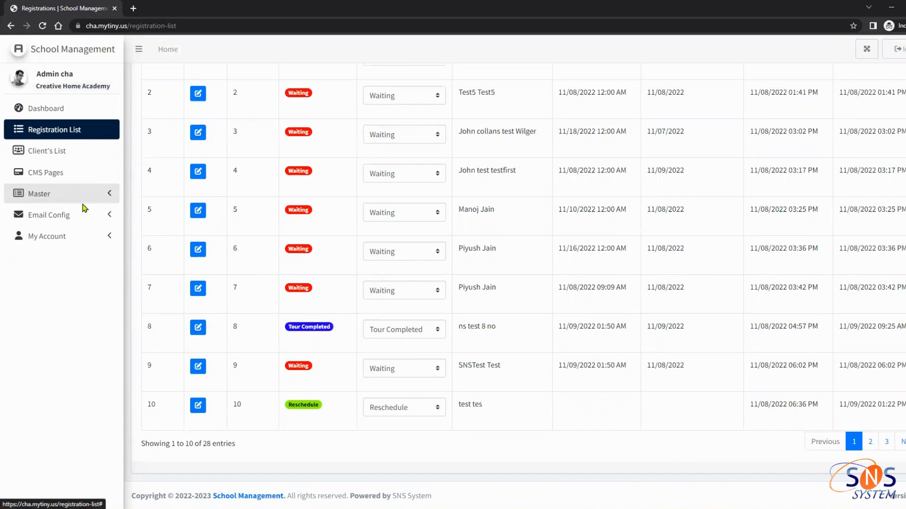
Open Email Templates under Email Config and review the single Follow up mail template
click(97, 216)
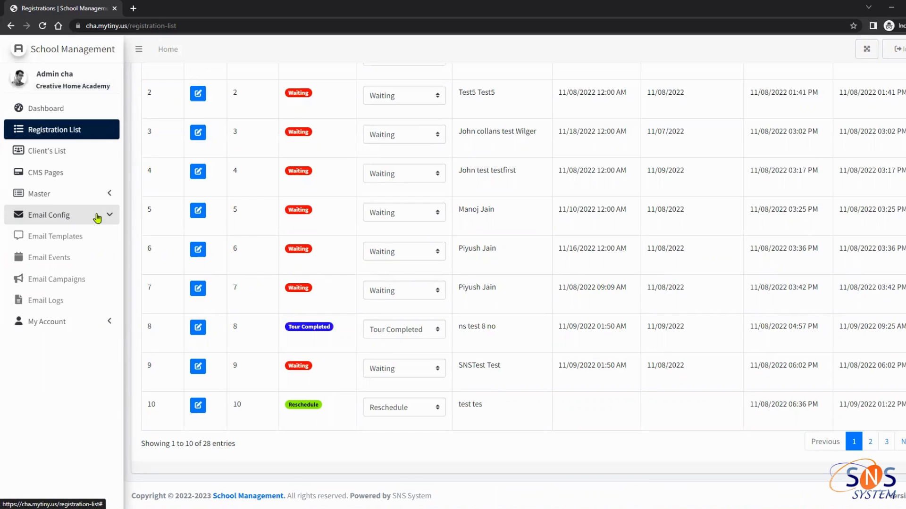
click(69, 242)
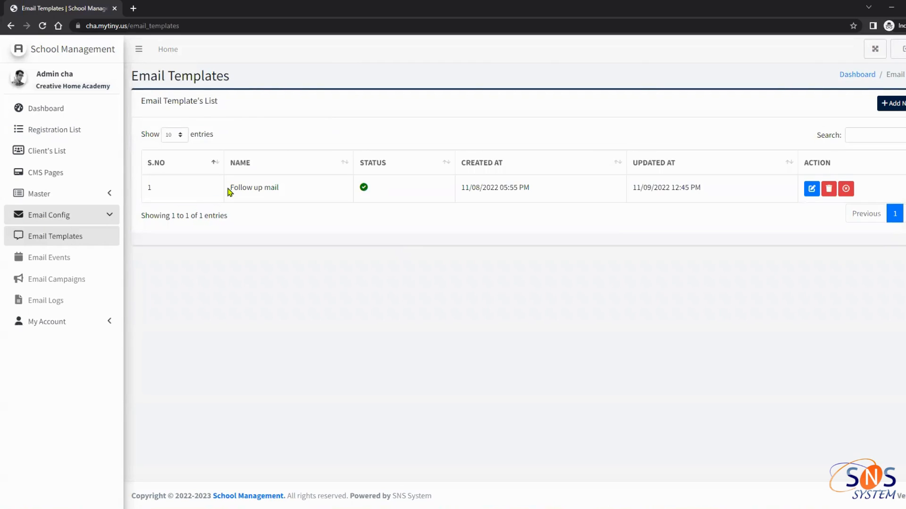
drag(229, 188, 297, 192)
click(304, 207)
click(889, 103)
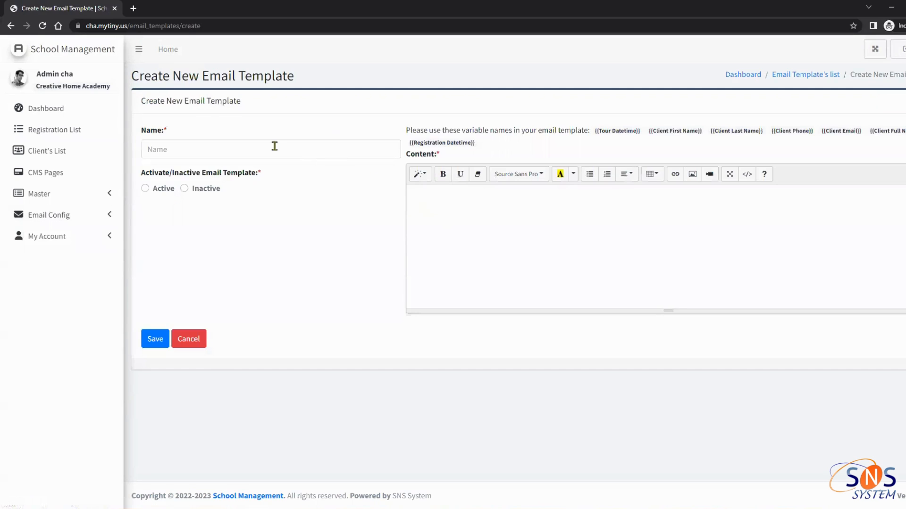
Name the new template 'Email Template' and start its content with 'Dear'
click(196, 152)
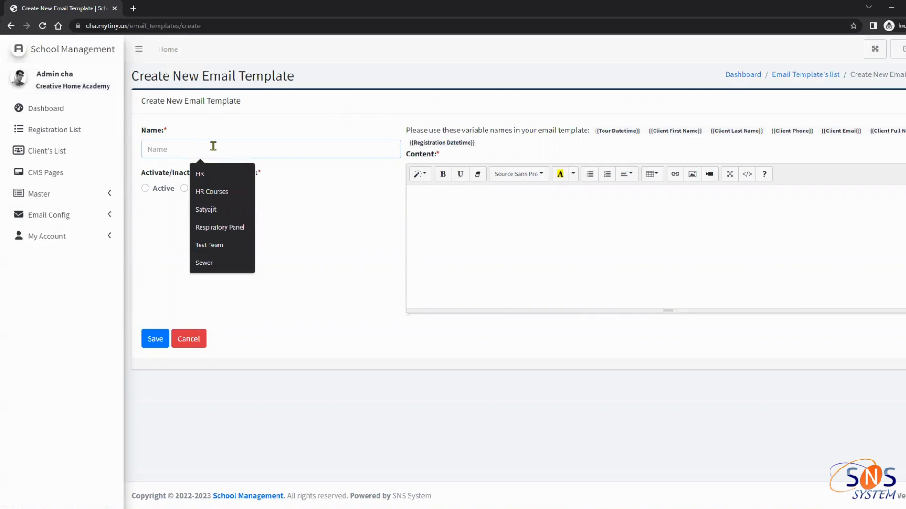
text(Emai)
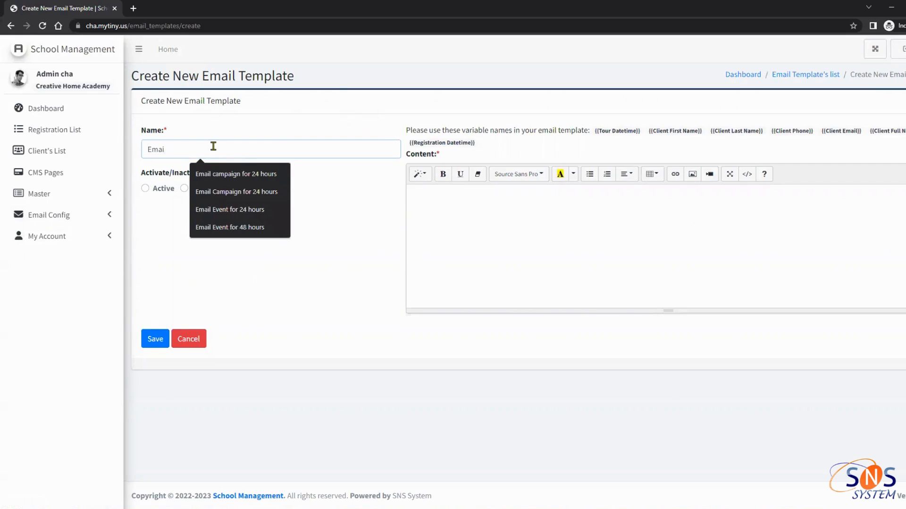
text(l Template)
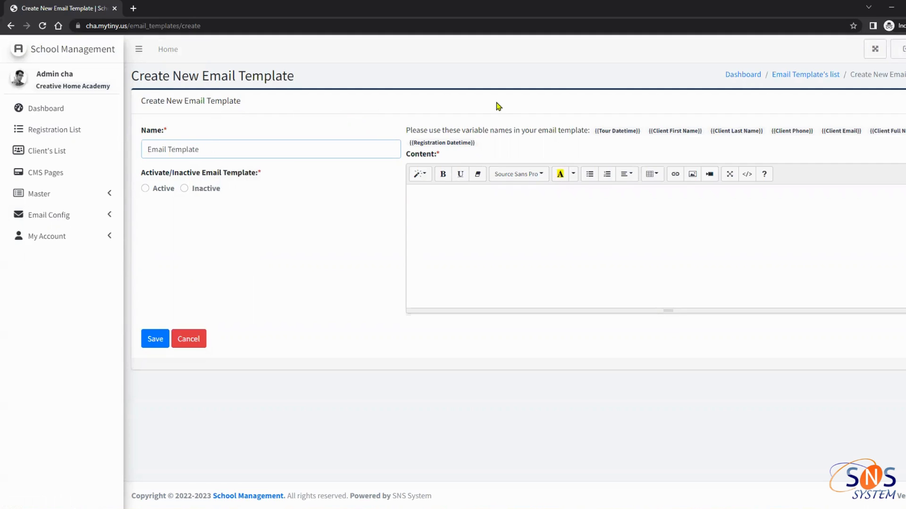
click(479, 208)
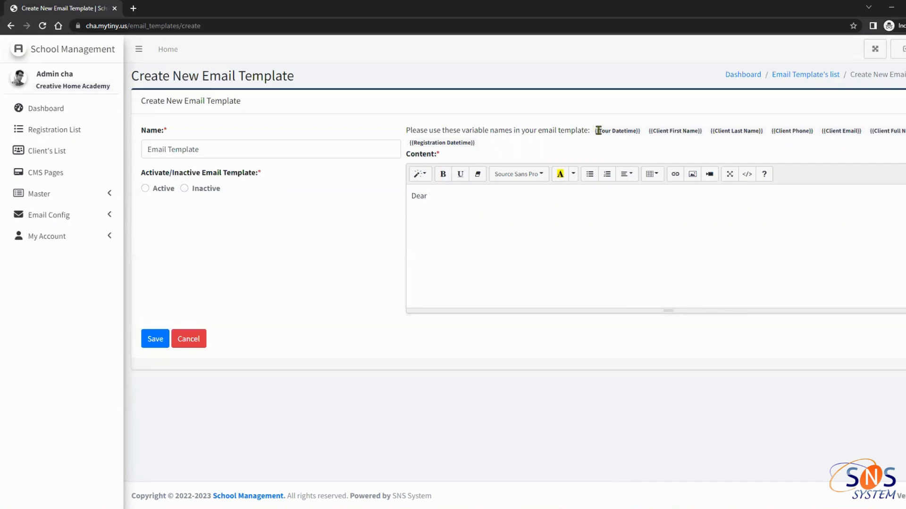
drag(596, 130, 492, 150)
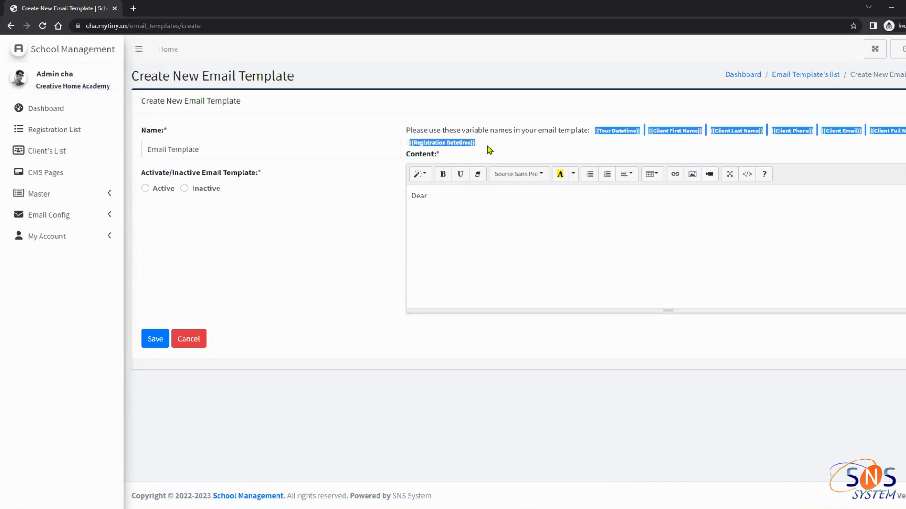
Copy the {{Client Full Name}} variable and paste it after 'Dear' in the content
click(517, 146)
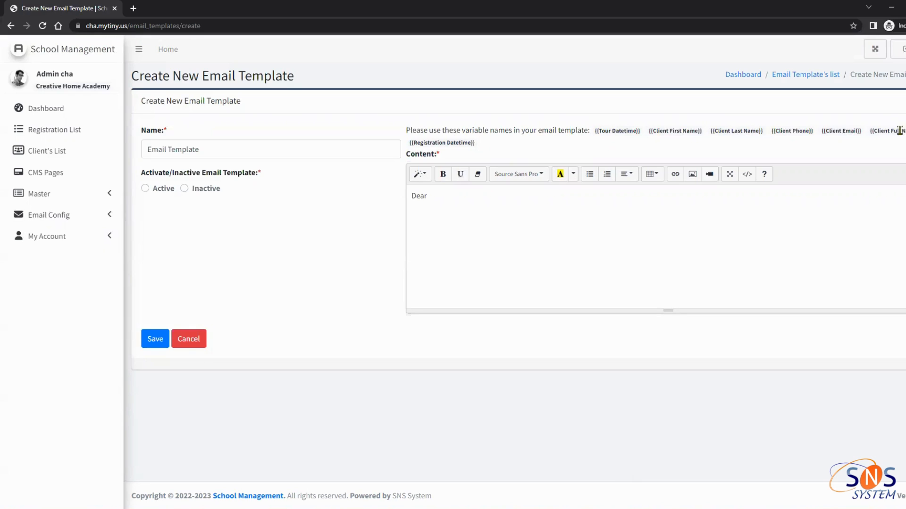
drag(900, 131, 871, 134)
text({{Client Full Name}})
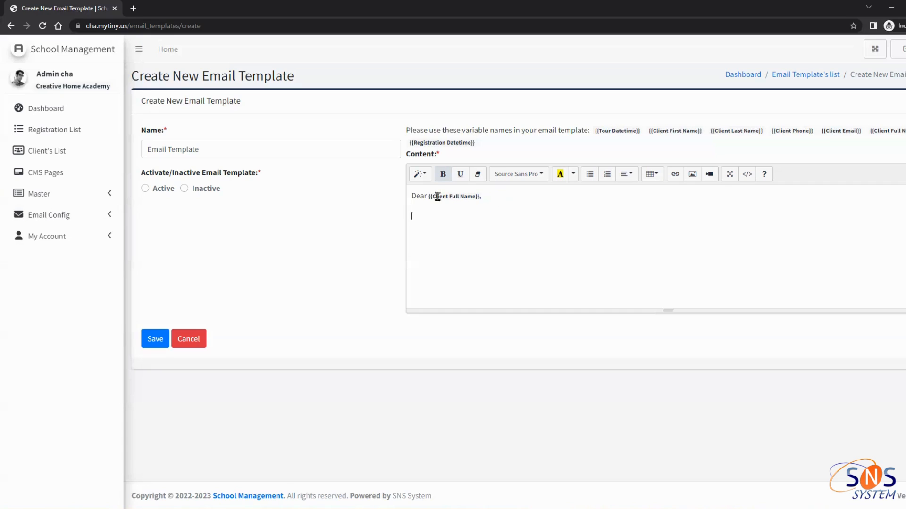
Add a comma after the name variable in the greeting and start a new line
drag(431, 196, 480, 195)
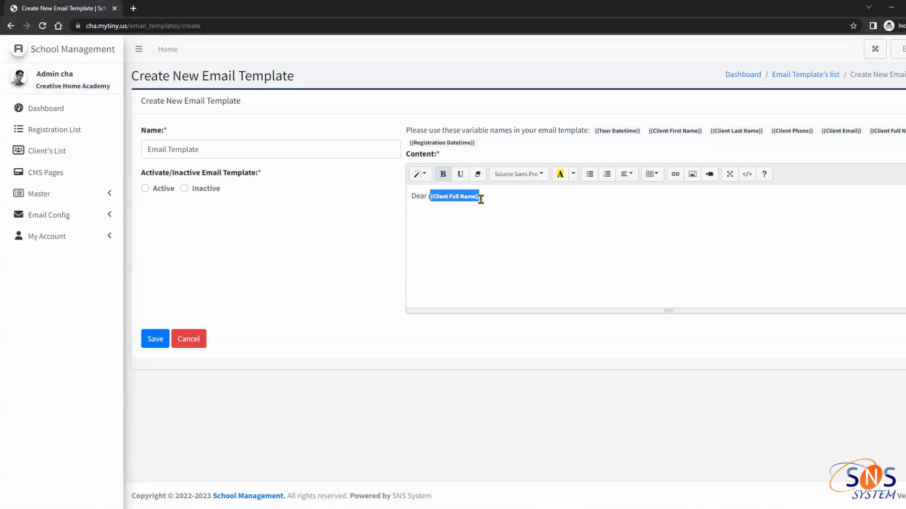
click(503, 204)
text(,)
key(Return)
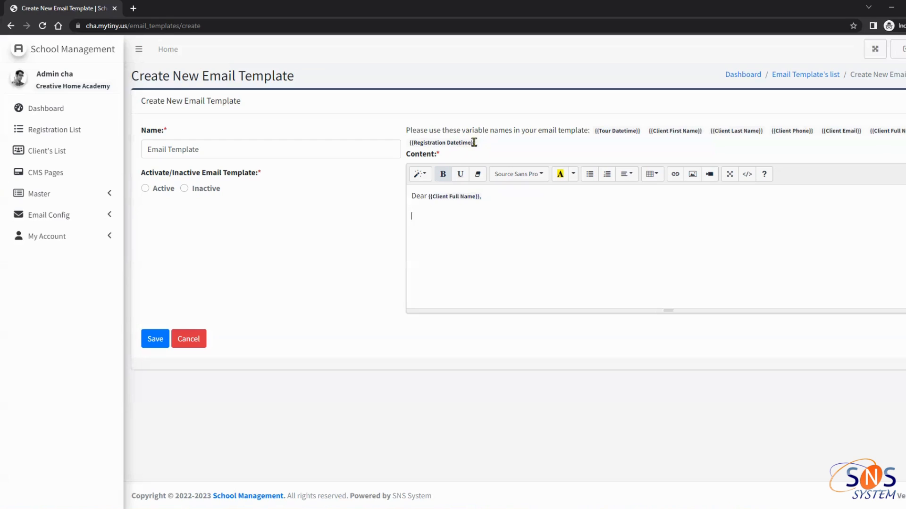
drag(474, 143, 412, 142)
click(481, 146)
drag(477, 143, 595, 132)
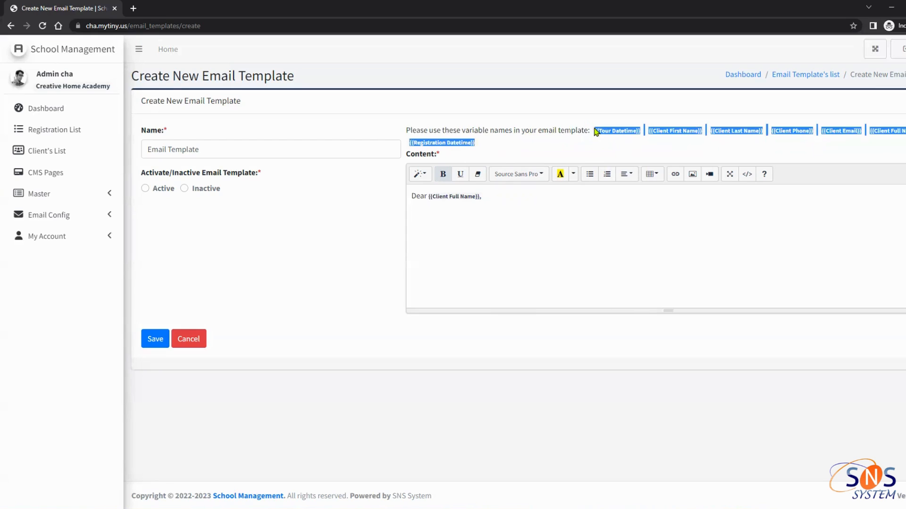
Add a test mail line and a 'Regards, yourt company name' sign-off, then try saving
click(486, 198)
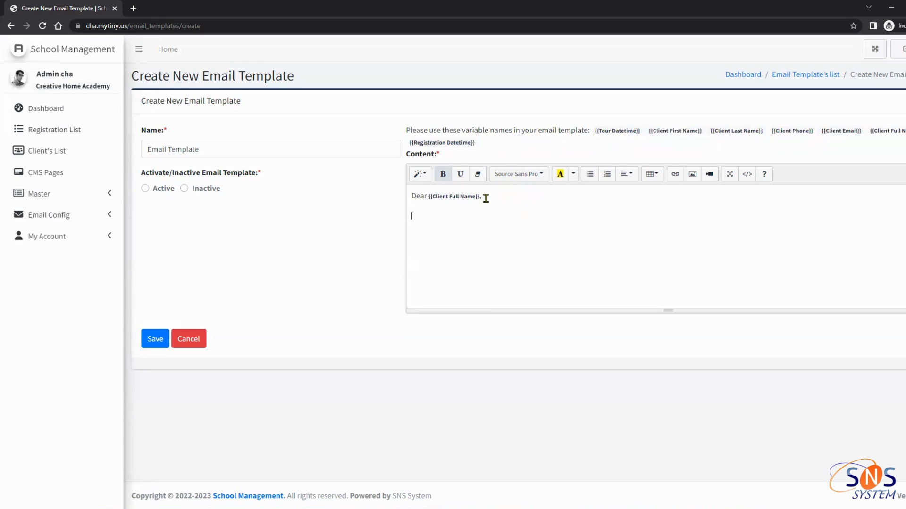
key(BackSpace)
text(Here you cab)
key(BackSpace)
text(n see t)
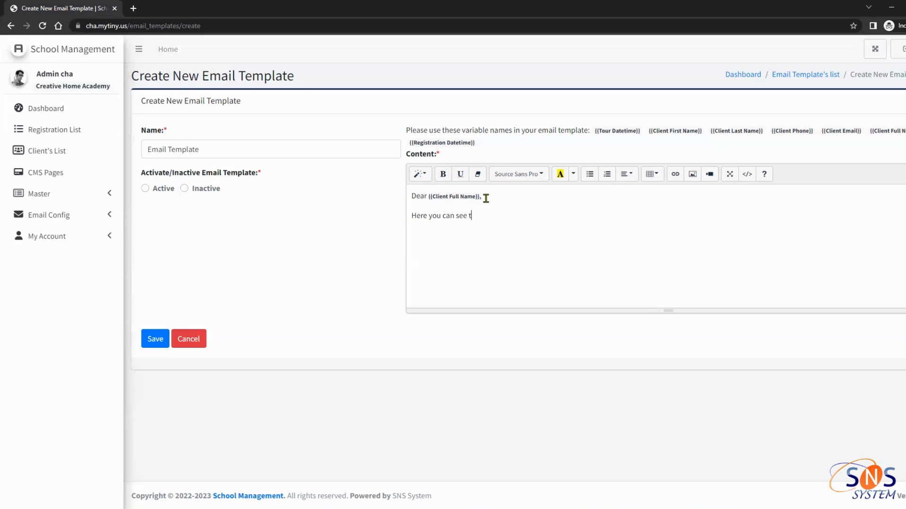
text(he test maul\  )
text(Regards, )
text(yourt company nam)
text(e)
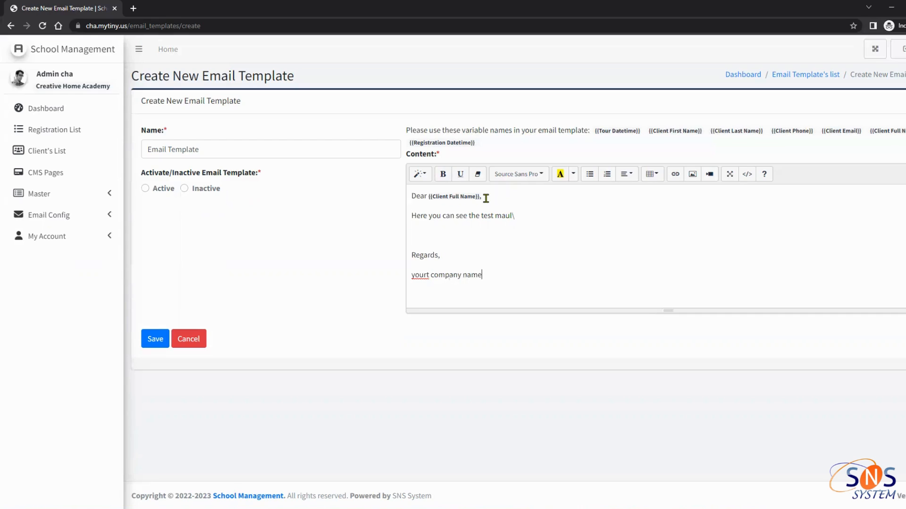
click(152, 343)
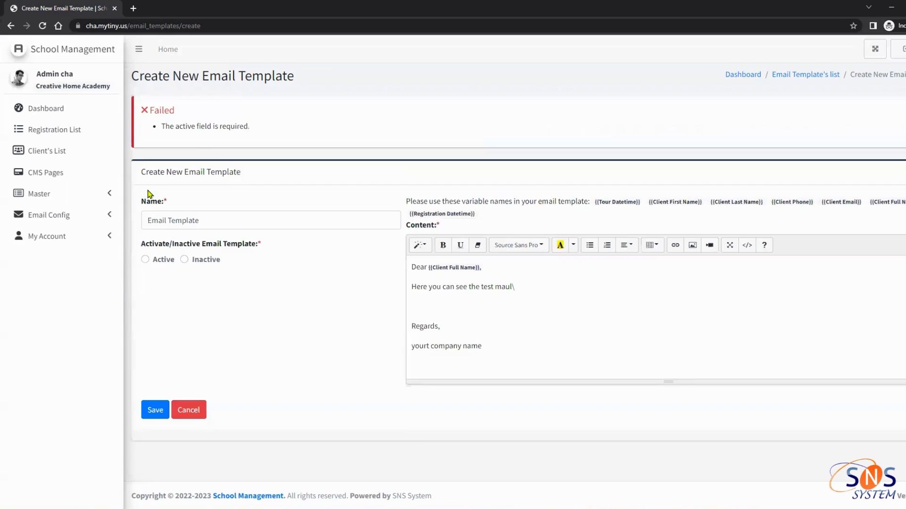
Fix the 'active field required' error by choosing Active and save the Email Template again
drag(168, 127, 291, 130)
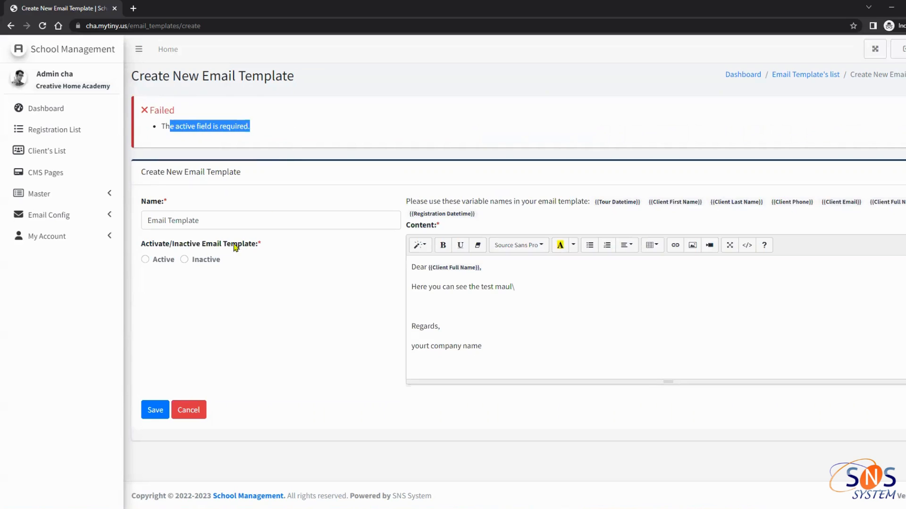
click(145, 260)
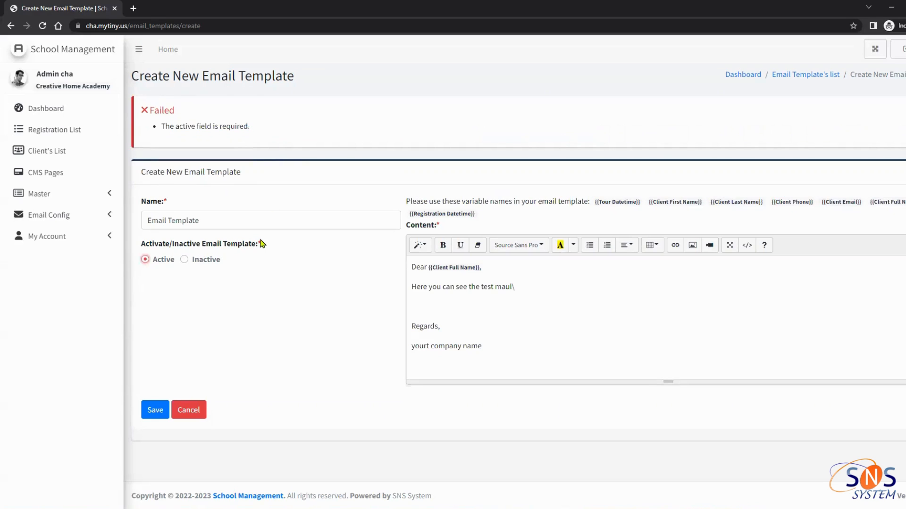
drag(261, 241, 254, 241)
click(165, 410)
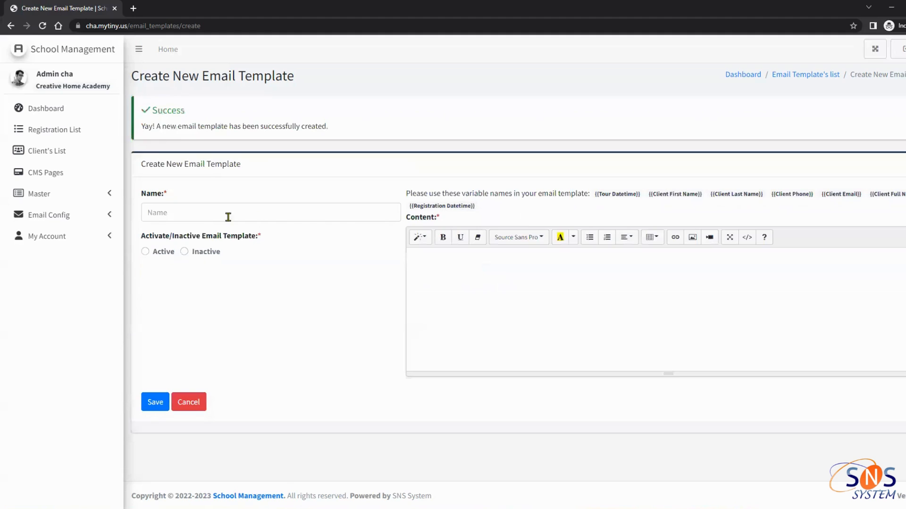
click(65, 223)
Open the Follow up mail template for editing from the Email Templates list
click(62, 239)
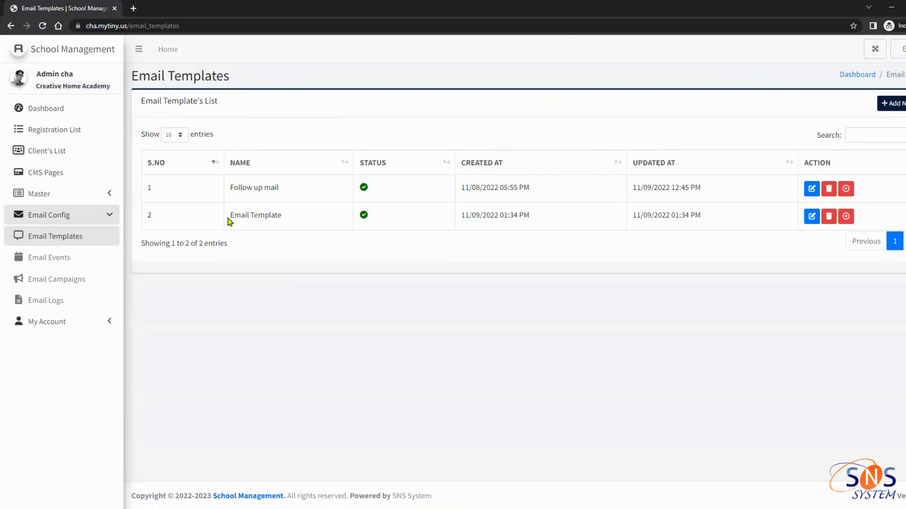
drag(229, 216, 289, 218)
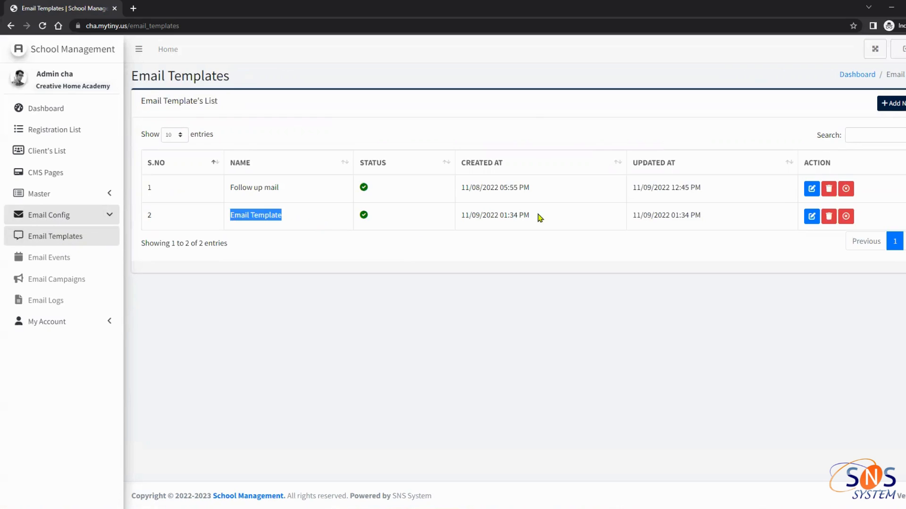
drag(229, 188, 308, 191)
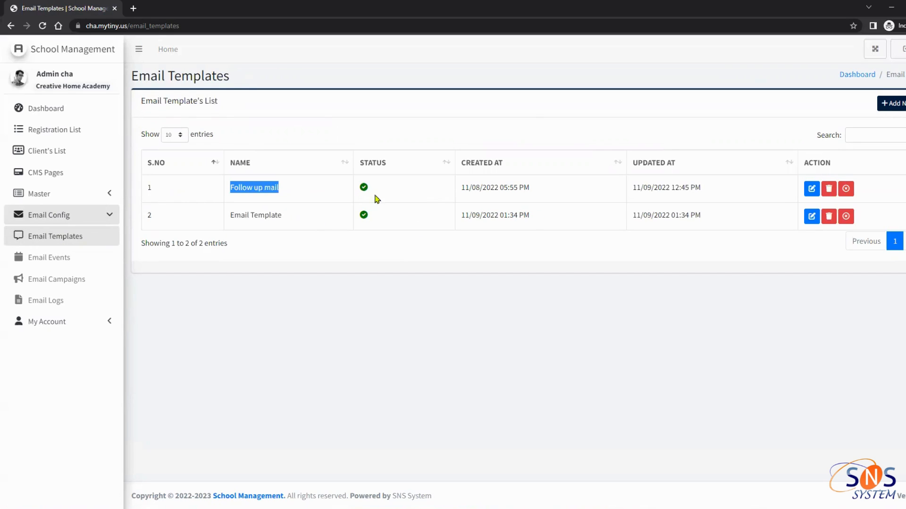
click(811, 189)
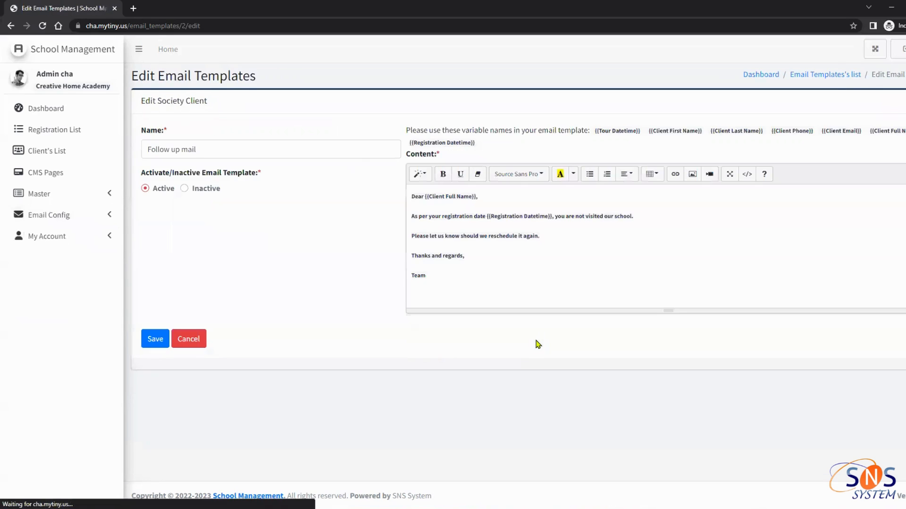
Reword 'are' to 'were' in the Follow up mail body
click(475, 291)
drag(474, 291, 294, 200)
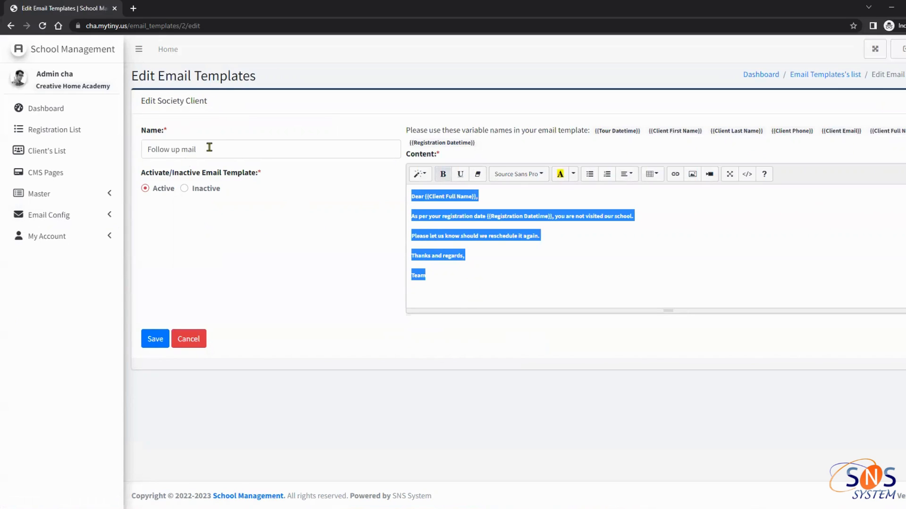
click(450, 217)
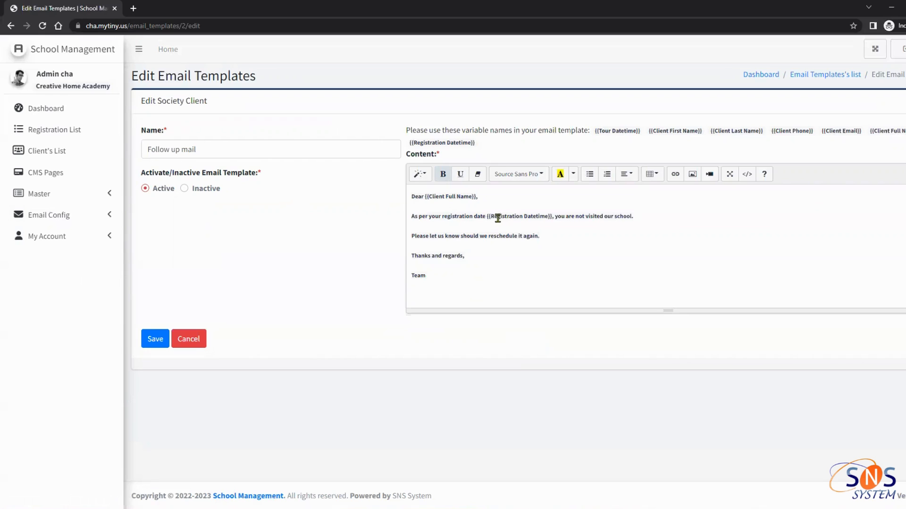
drag(486, 217, 550, 217)
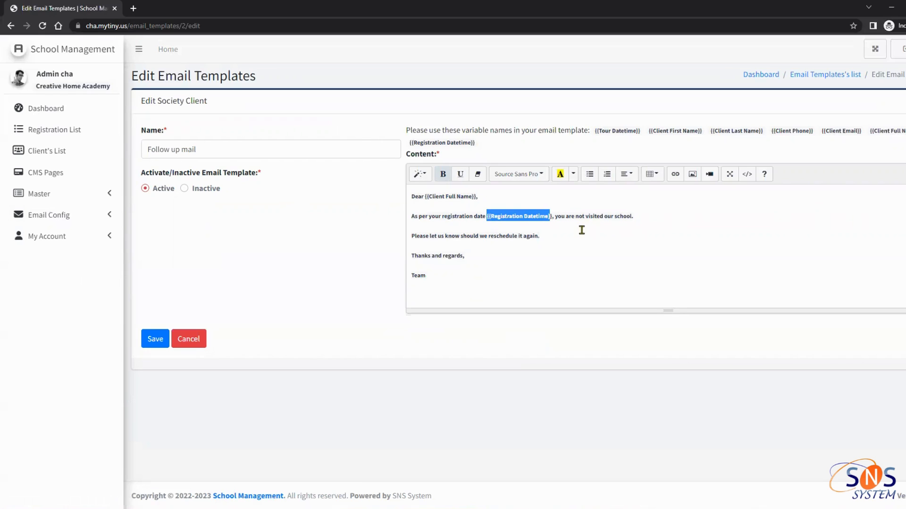
click(572, 217)
key(BackSpace)
key(BackSpace)
key(BackSpace)
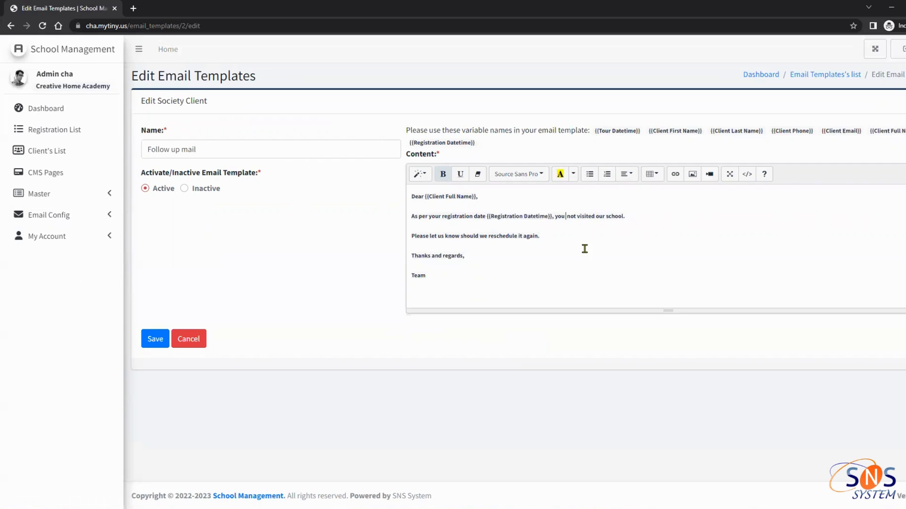
text(were)
drag(434, 276, 408, 277)
Go to the Email Events list under Email Config
click(29, 197)
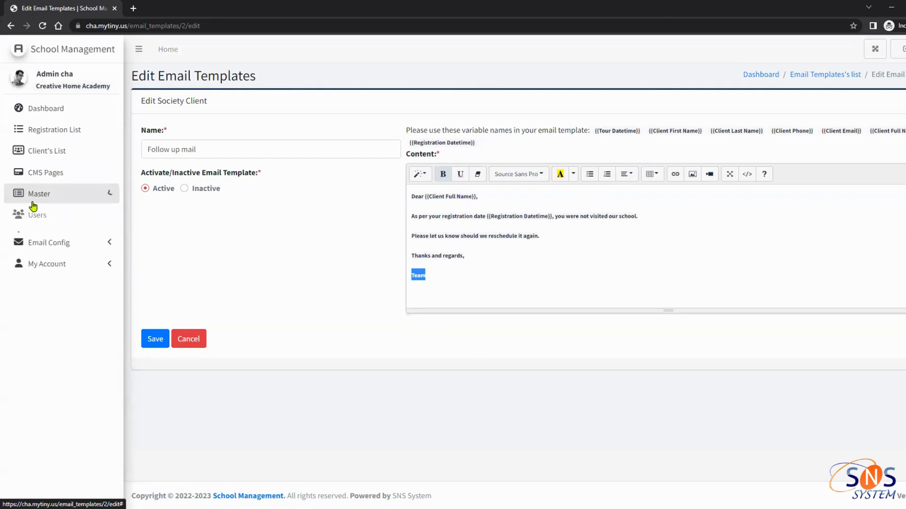
click(66, 300)
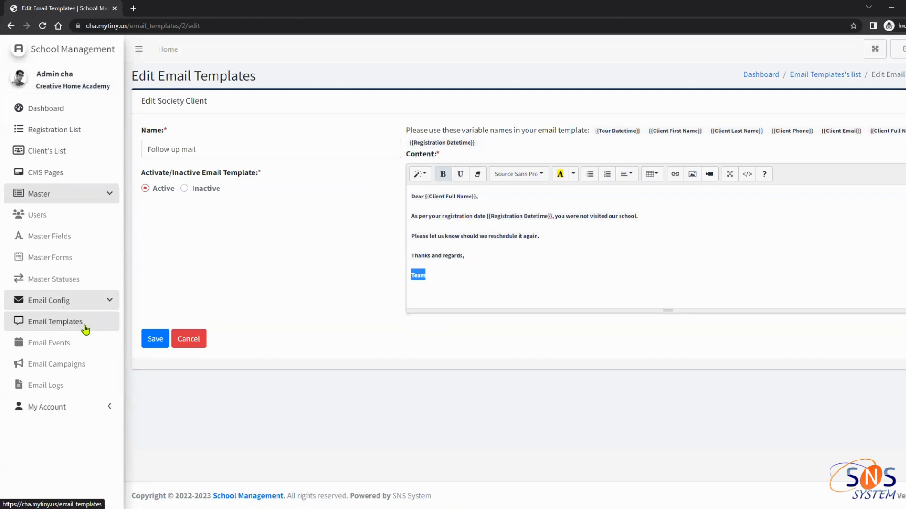
click(45, 349)
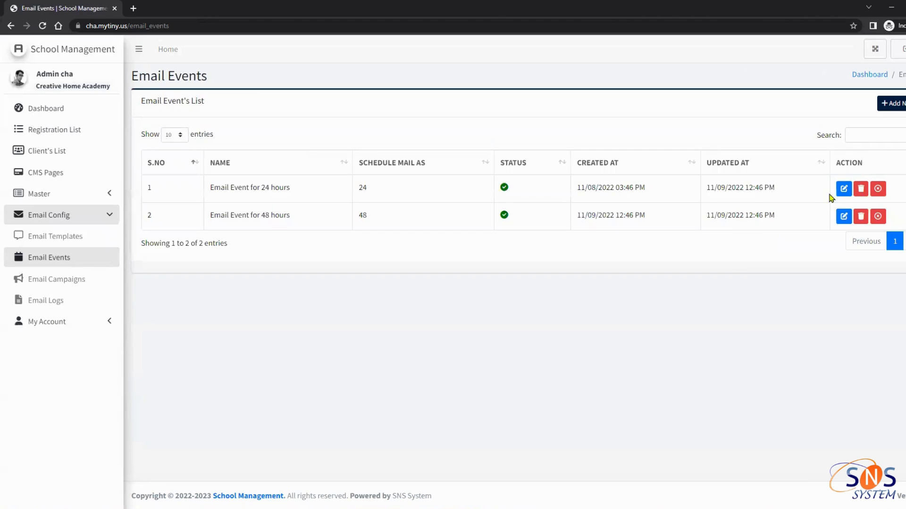
Start a new email event to view its schedule timing options, then return to Email Events
click(902, 104)
click(191, 151)
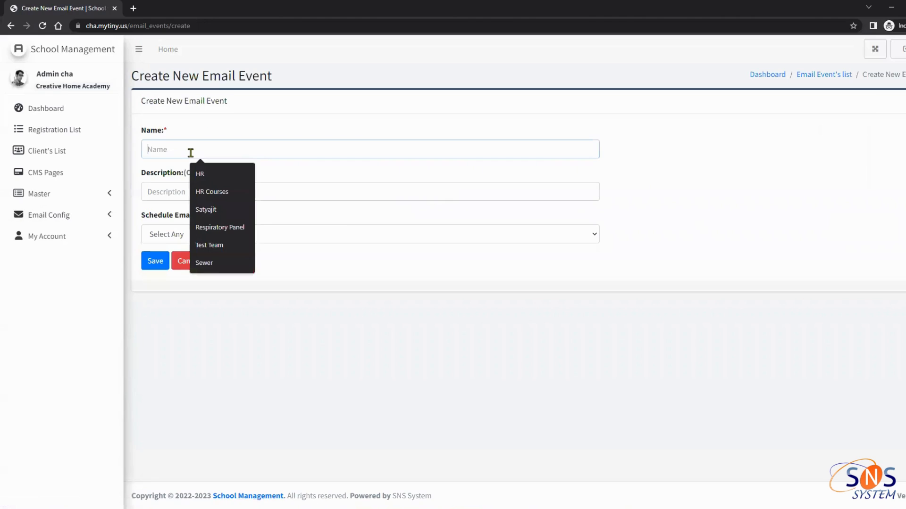
click(166, 234)
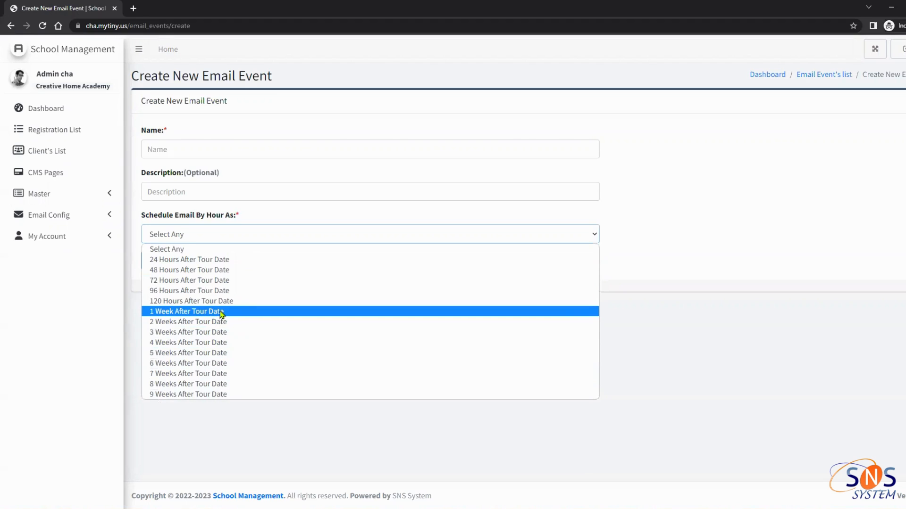
click(78, 216)
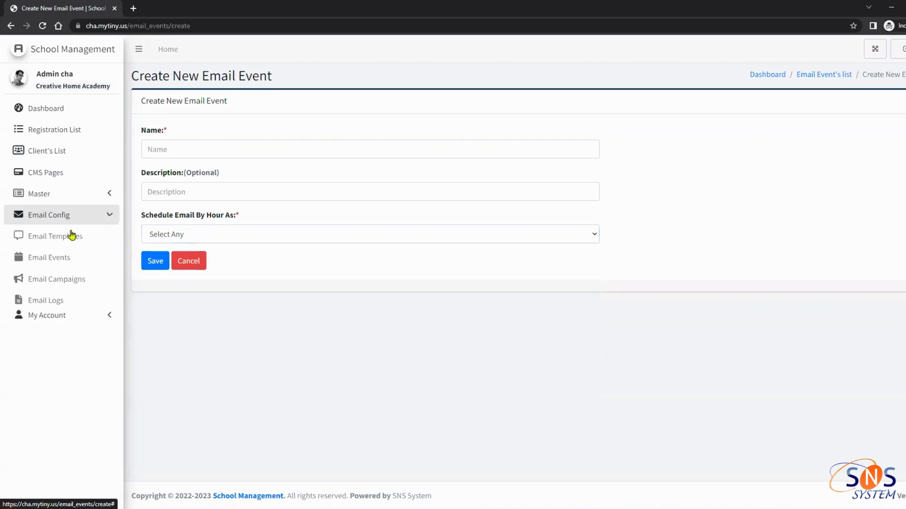
click(62, 261)
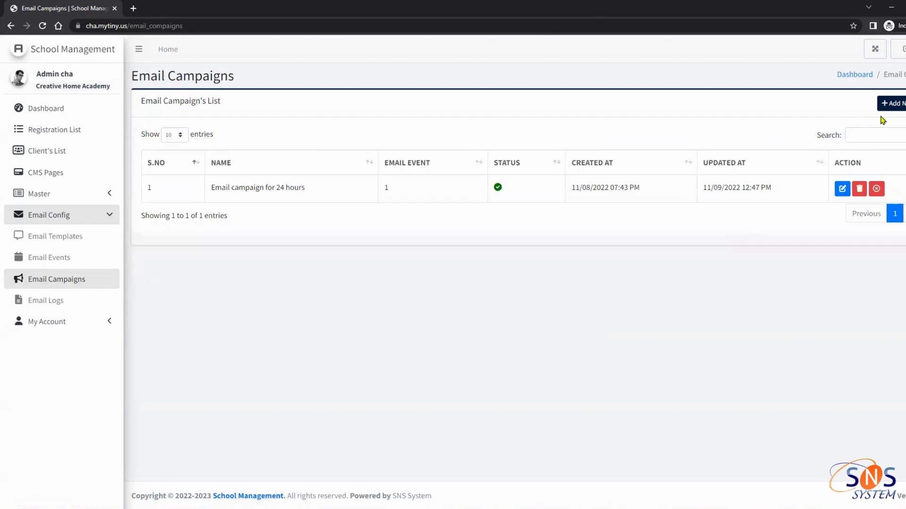
Start a new email campaign using Email Event for 24 hours and the Follow up mail template
click(892, 108)
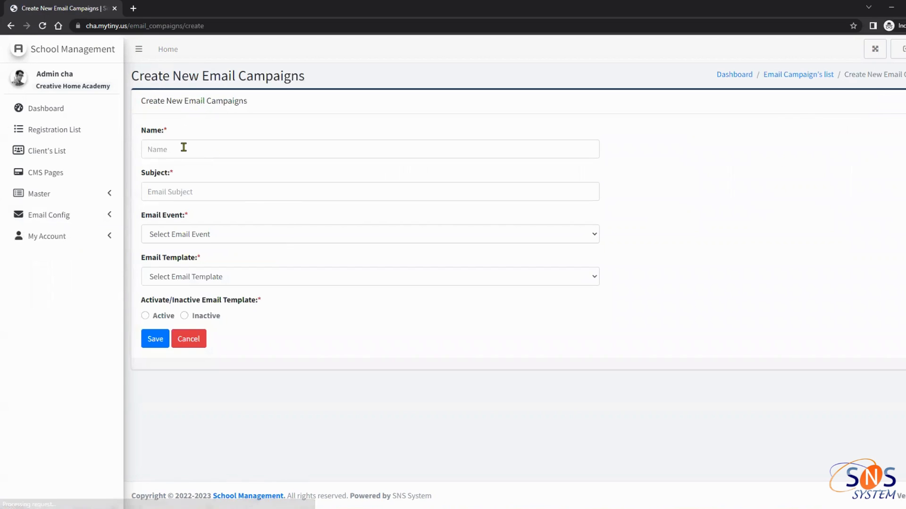
click(182, 147)
click(166, 190)
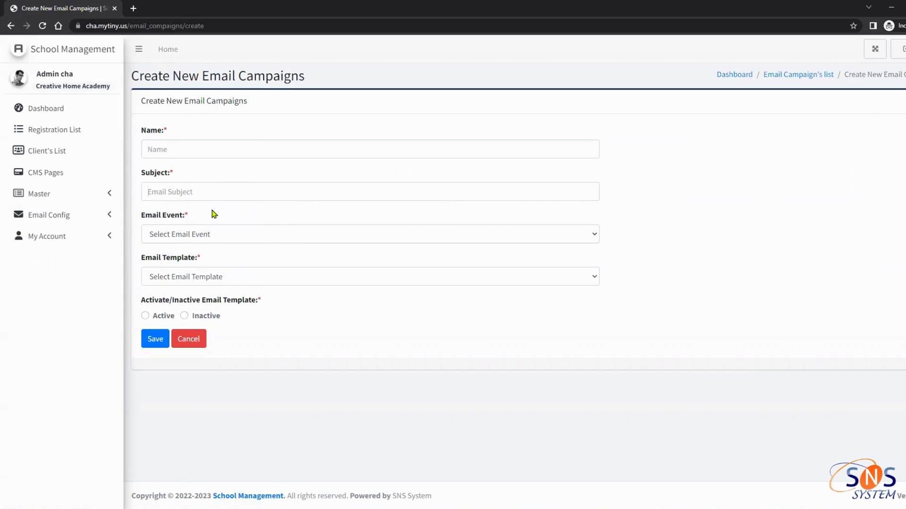
click(210, 239)
click(206, 259)
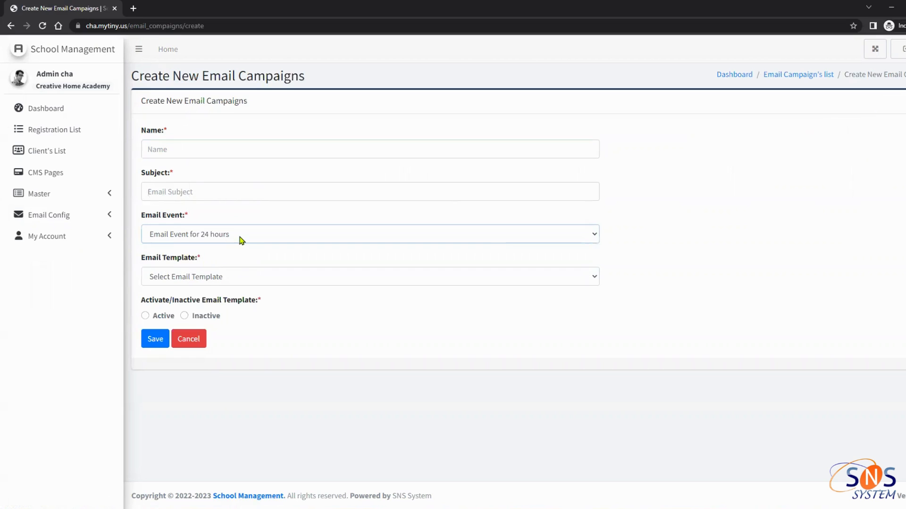
click(207, 277)
click(200, 302)
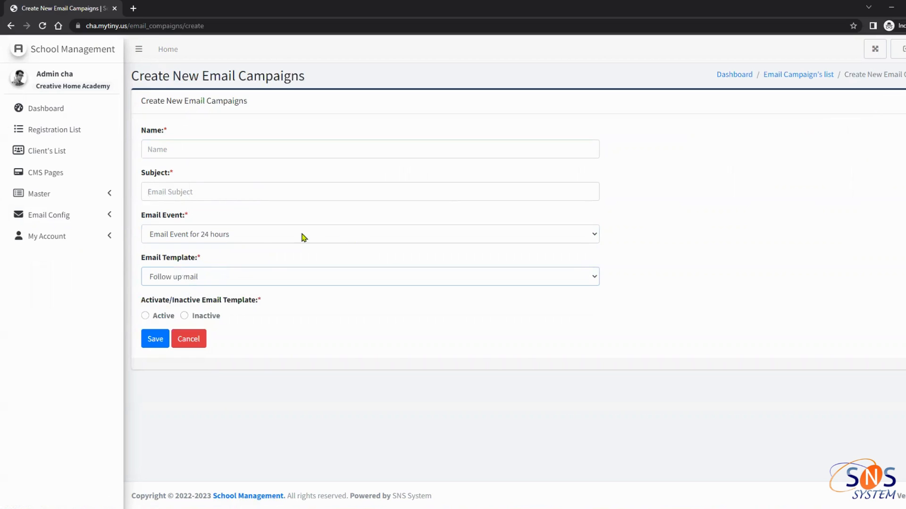
click(235, 237)
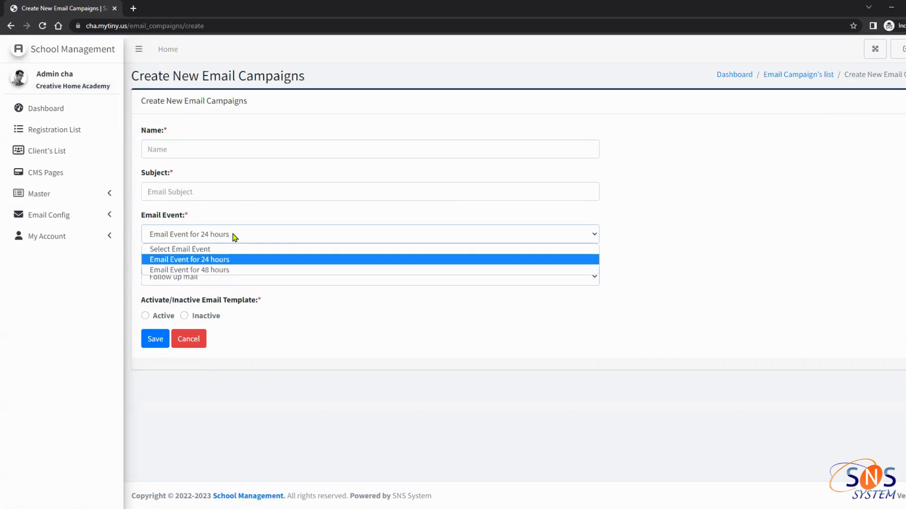
click(217, 263)
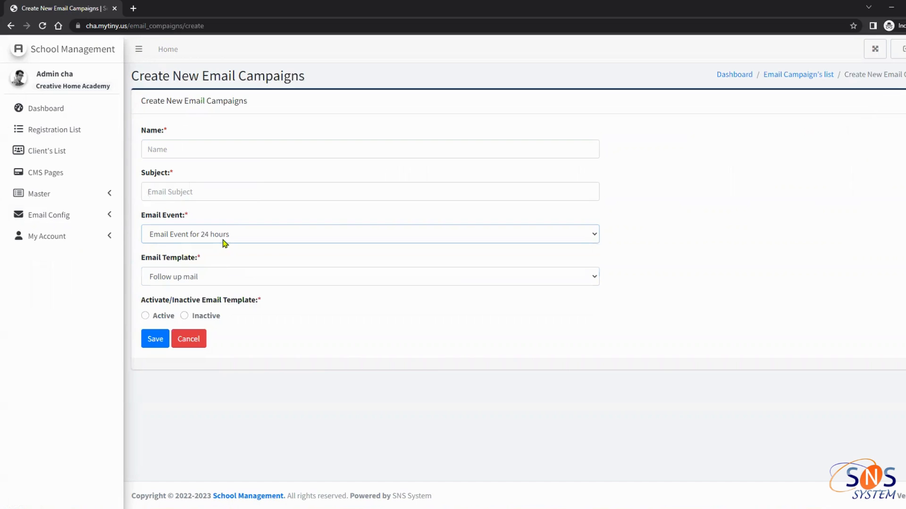
click(216, 283)
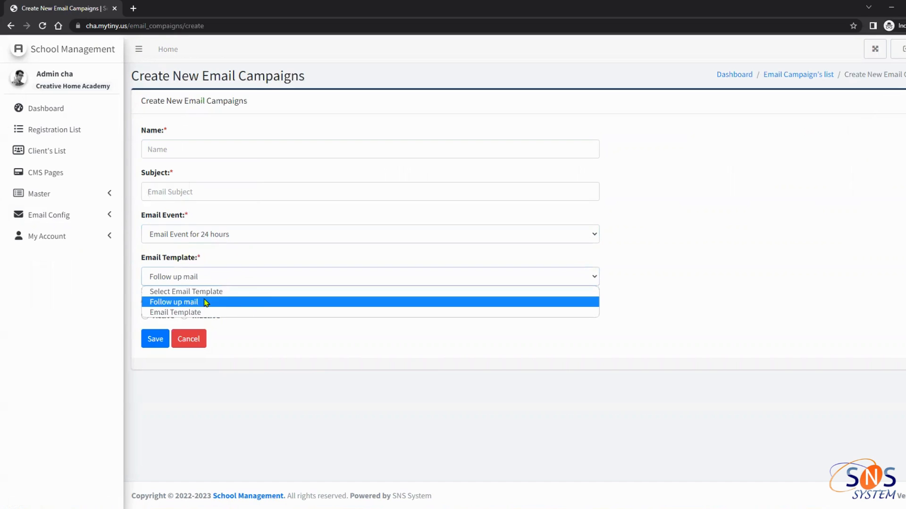
click(206, 303)
Autofill the subject with the saved reminder text and type 'Email camp' as the name
click(212, 194)
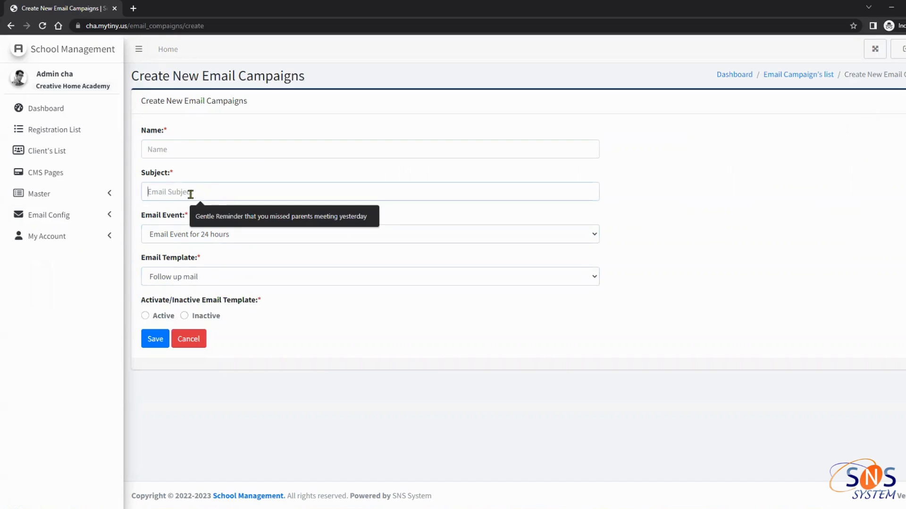
click(216, 220)
click(234, 149)
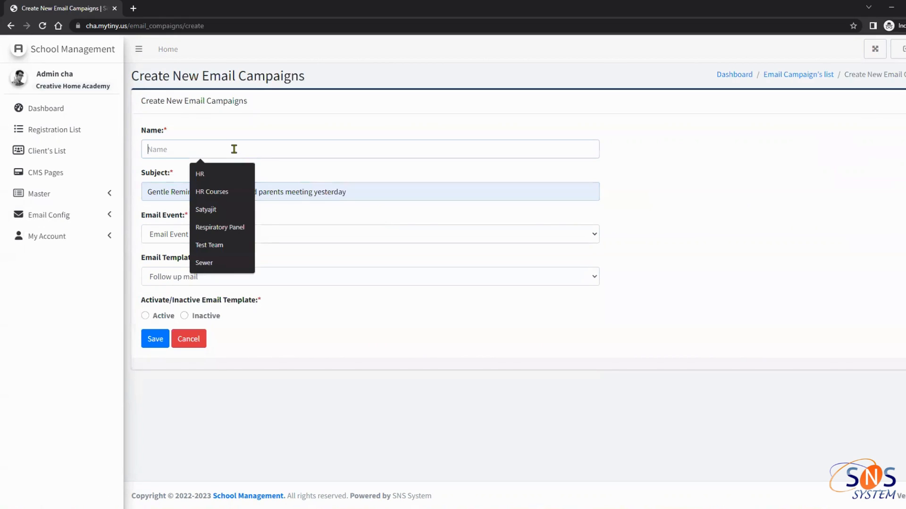
click(217, 168)
drag(160, 155, 142, 154)
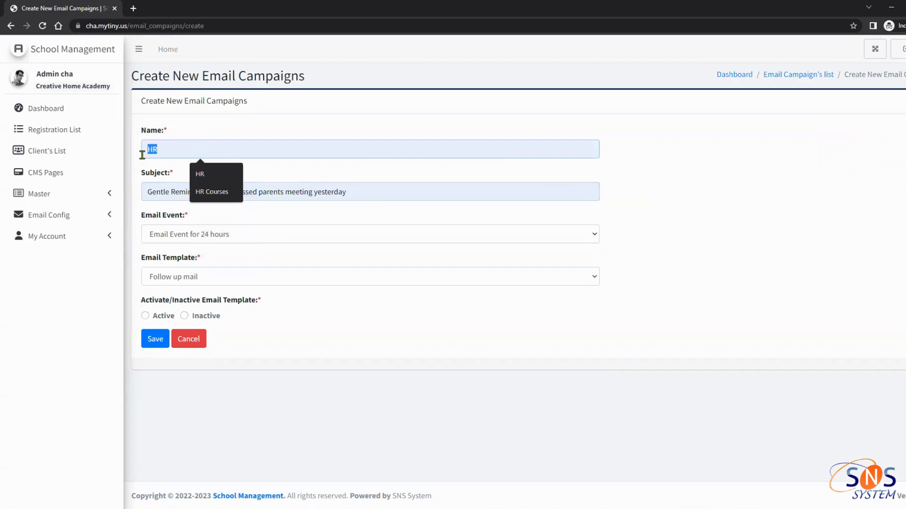
text(Email campai)
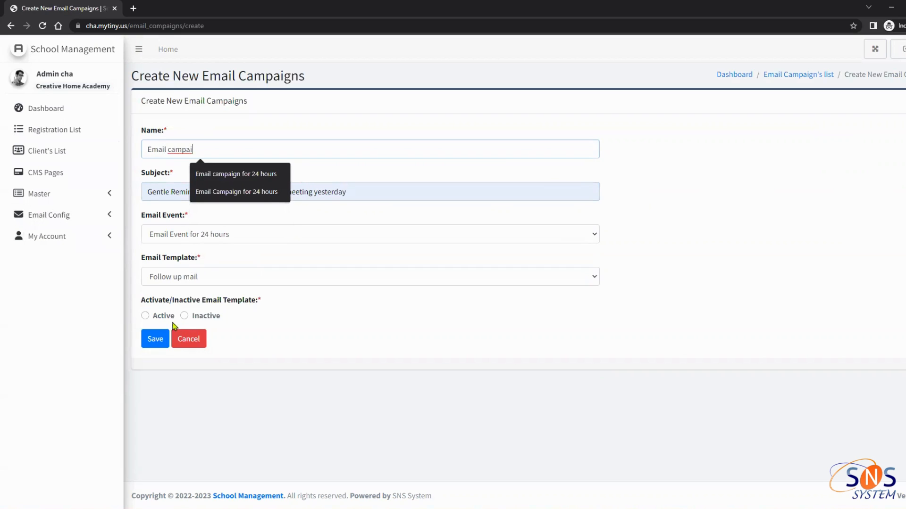
Leave the form unsaved, review the existing campaign in Email Campaigns, and go to Email Logs
click(87, 219)
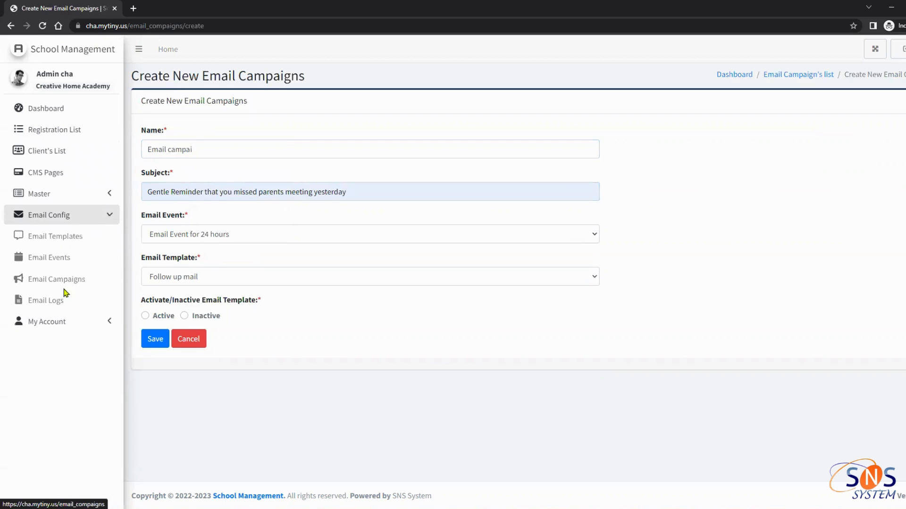
click(84, 281)
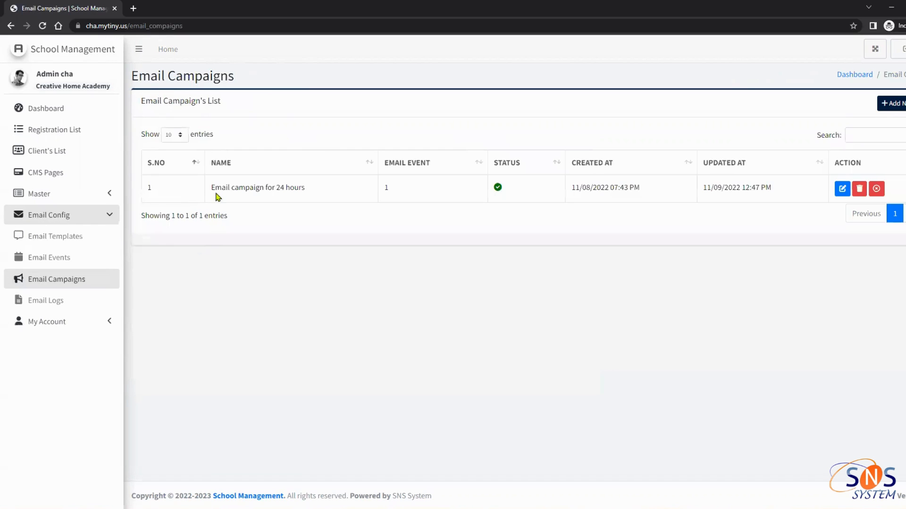
drag(214, 188, 315, 189)
click(320, 191)
click(40, 302)
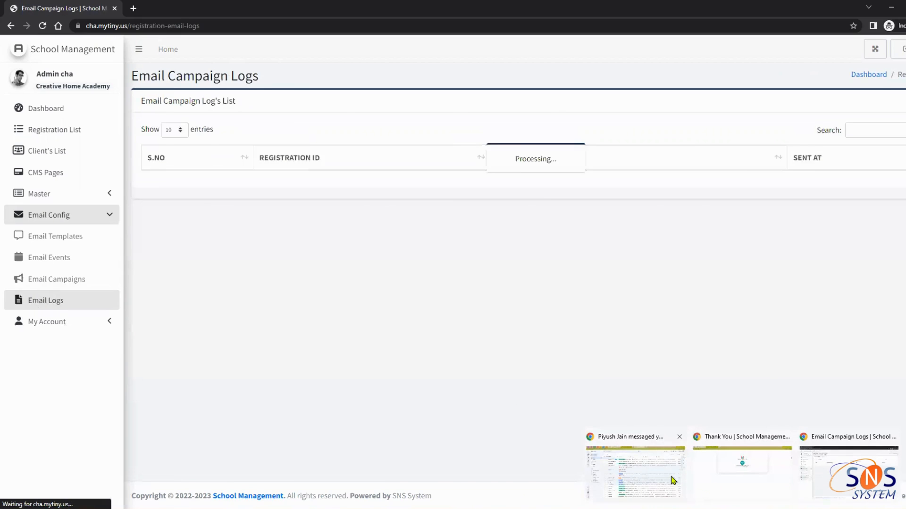
Read the 'Follow up for reschedule' mail's subject and body in Gmail, then return to School Management
click(668, 469)
click(265, 148)
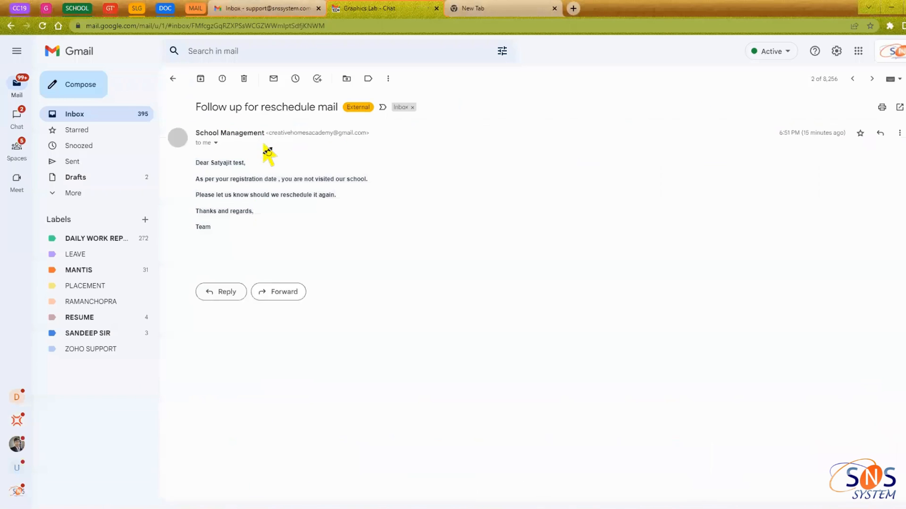
drag(195, 108, 335, 112)
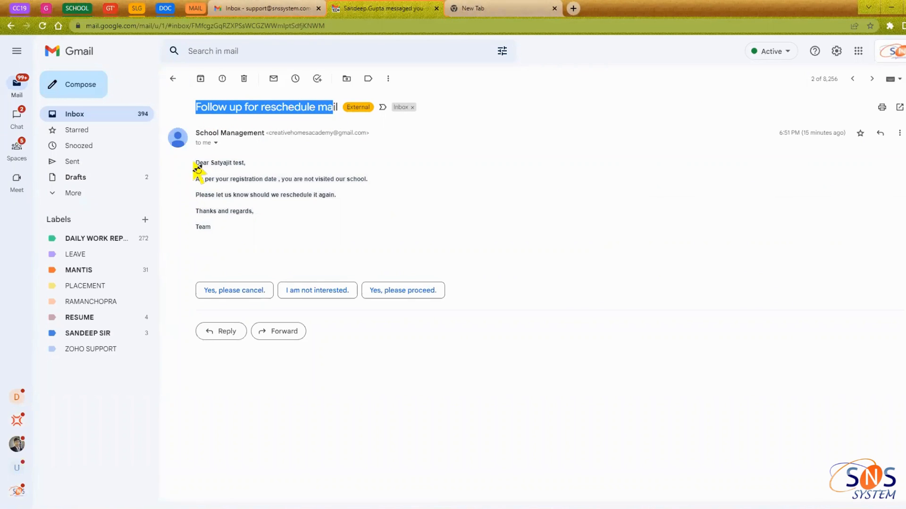
drag(197, 163, 246, 226)
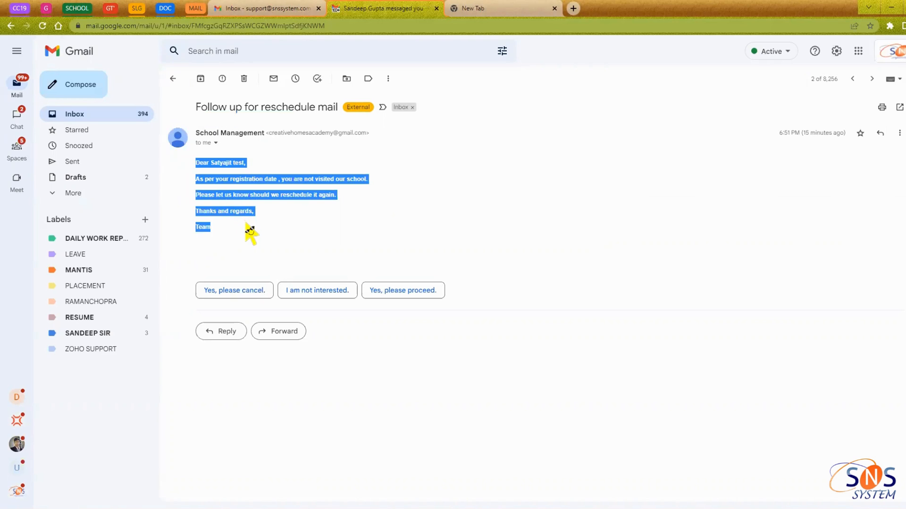
click(280, 218)
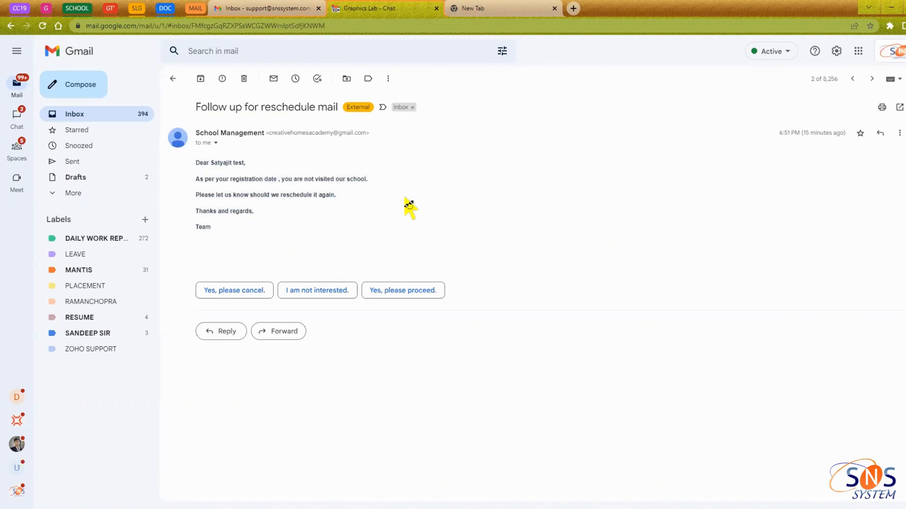
drag(257, 215, 200, 162)
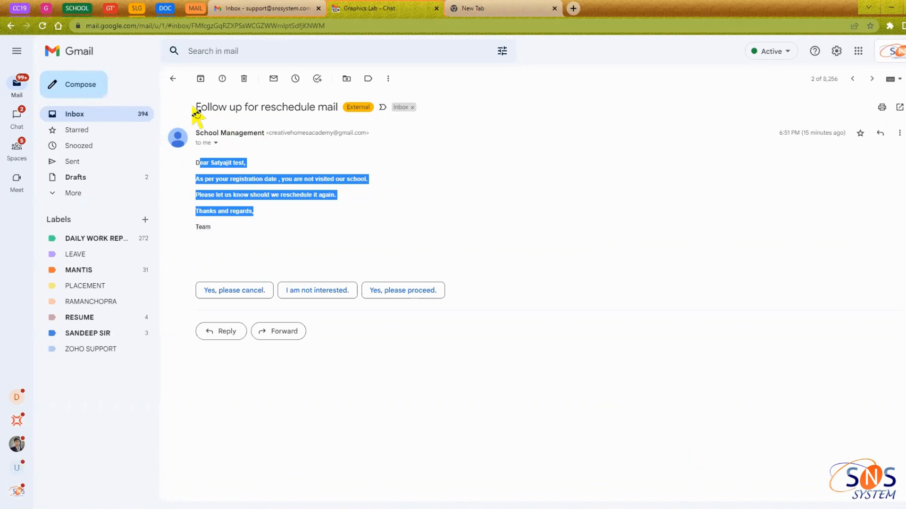
drag(196, 108, 228, 109)
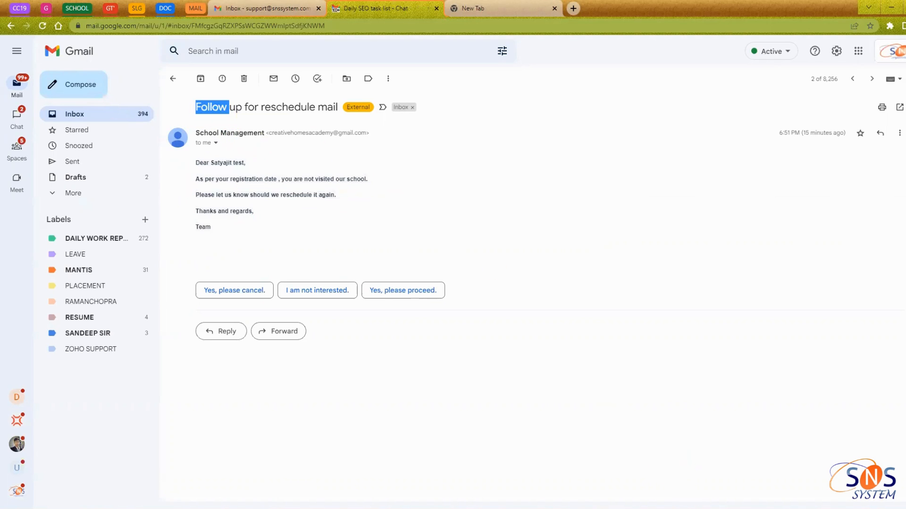
click(808, 490)
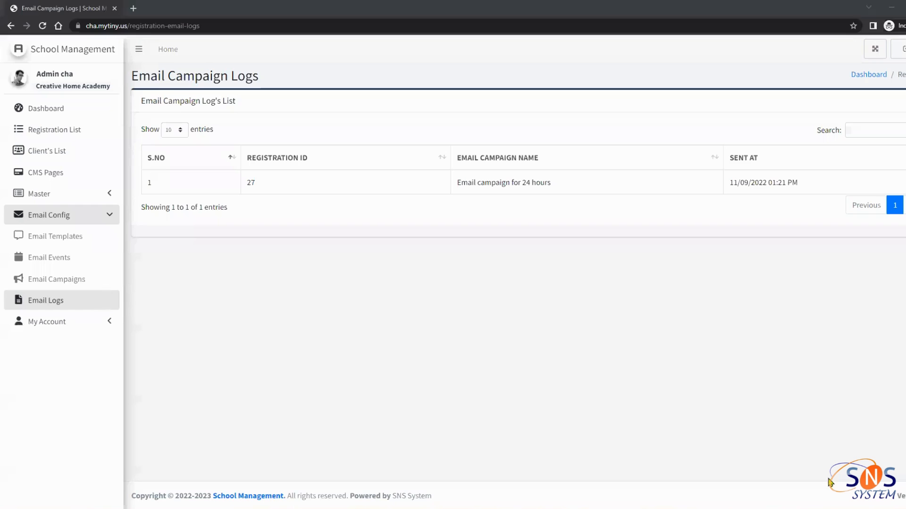
click(67, 306)
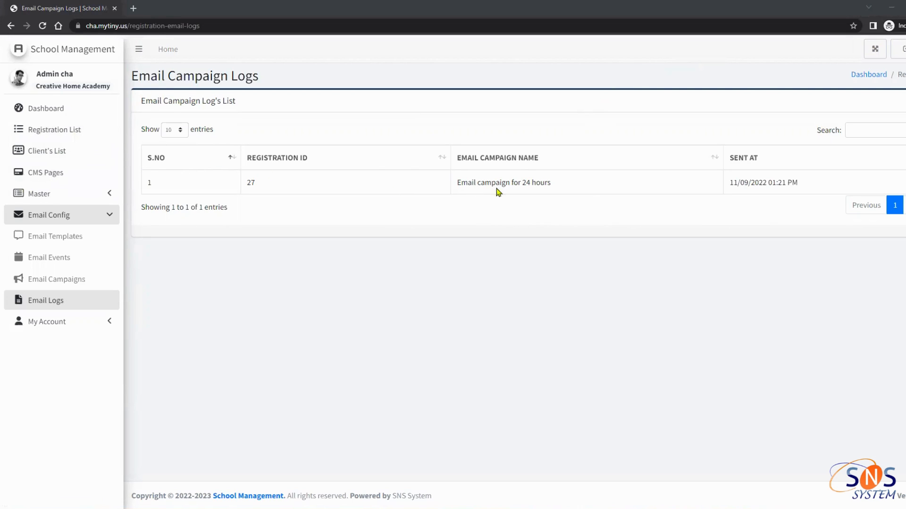
mouse_move(250, 182)
mouse_down()
mouse_move(238, 182)
mouse_move(262, 182)
mouse_move(245, 182)
mouse_up()
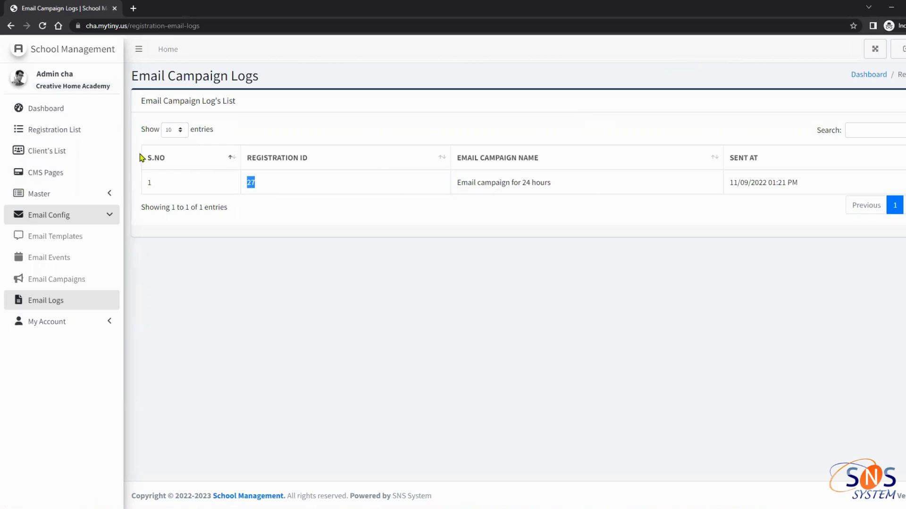
click(546, 183)
drag(546, 183, 459, 181)
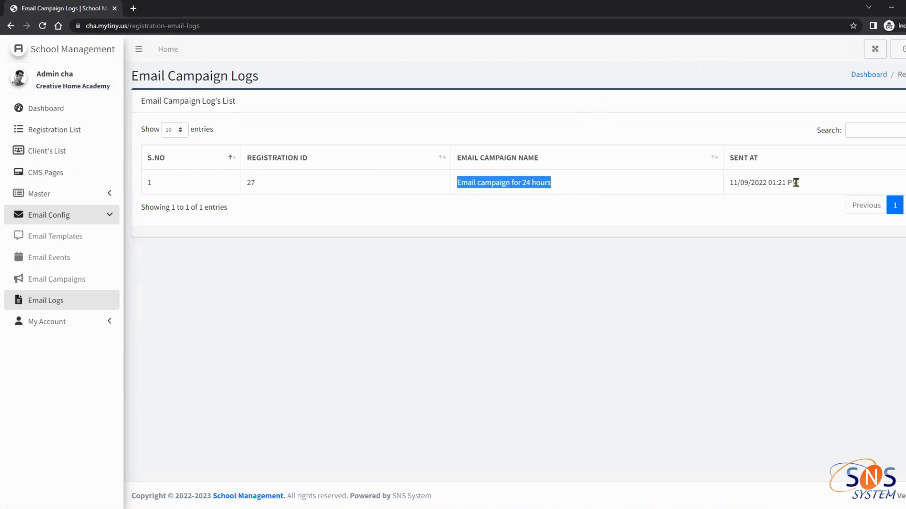
drag(798, 183, 730, 187)
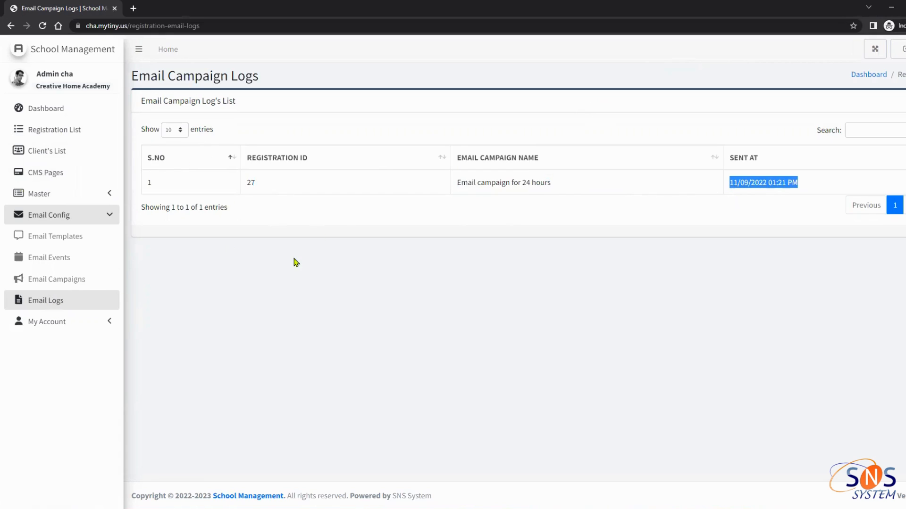
click(72, 136)
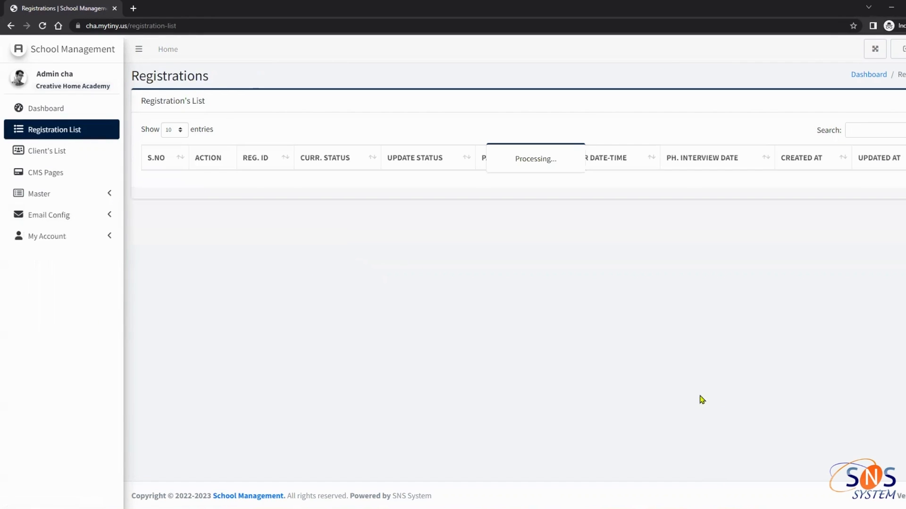
scroll(830, 438, down, 3)
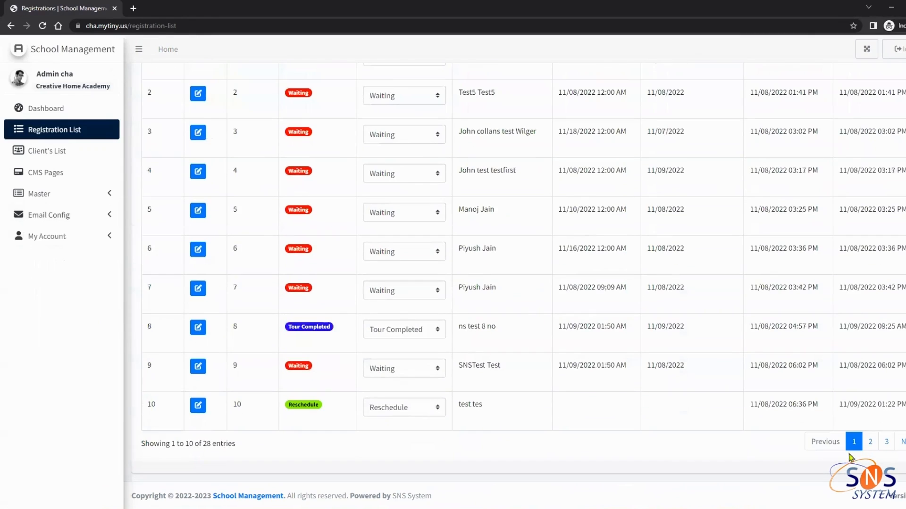
click(886, 442)
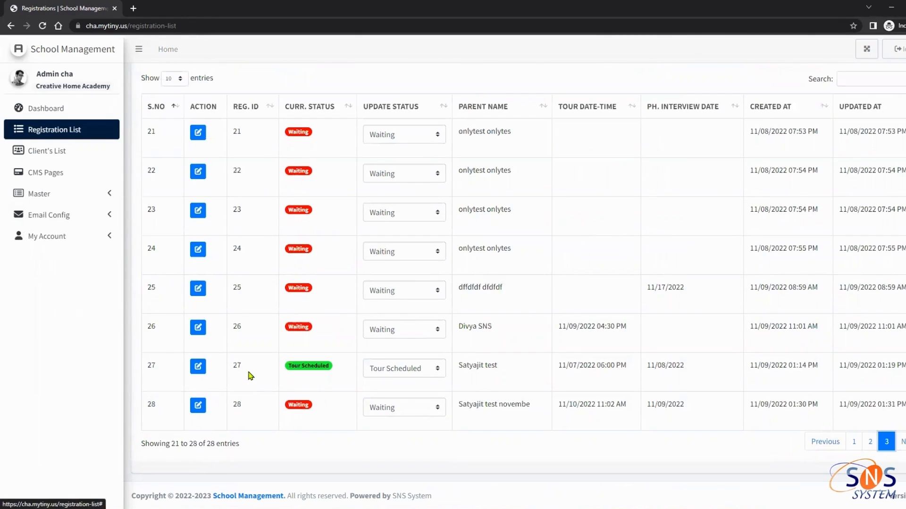
drag(250, 376, 225, 371)
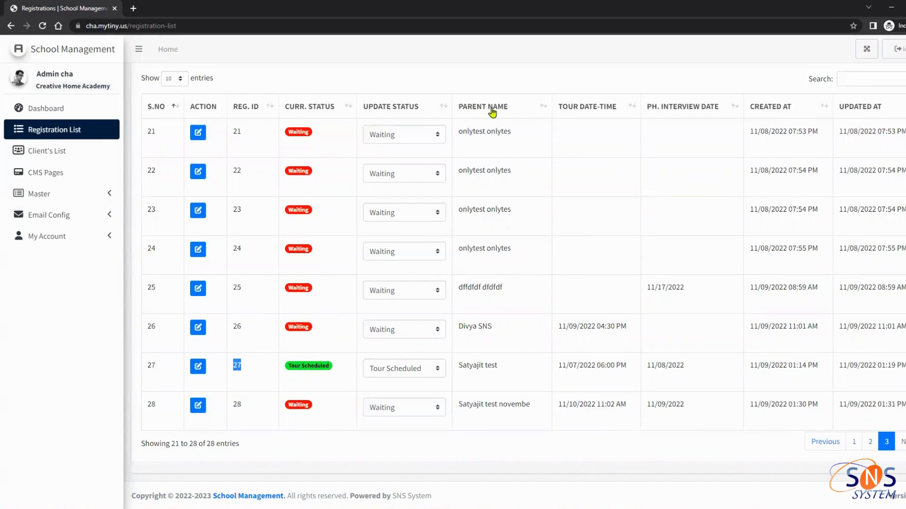
click(518, 112)
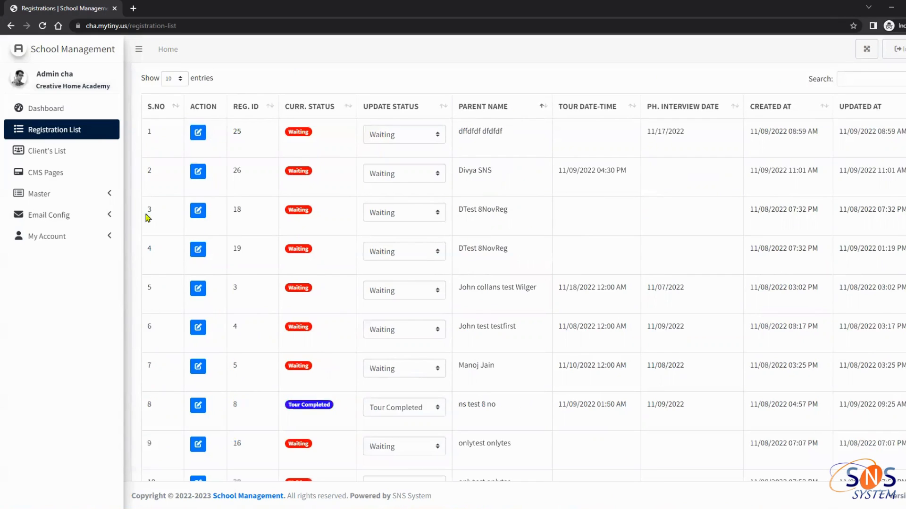
click(71, 216)
click(60, 301)
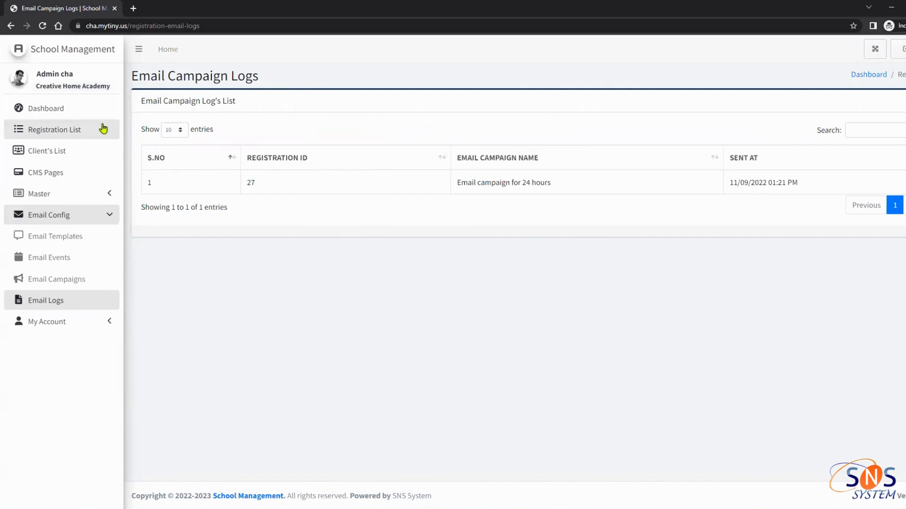
Go to the Dashboard, then open My Account > Profile
click(78, 116)
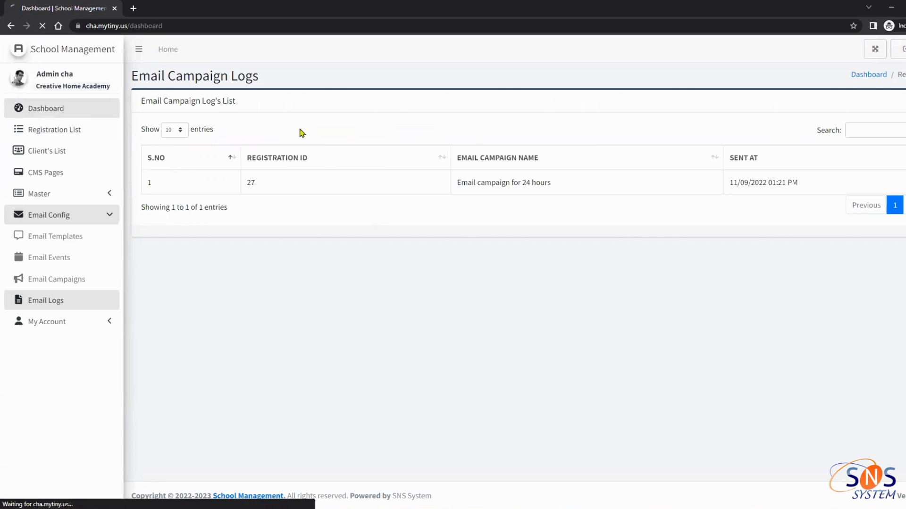
click(87, 237)
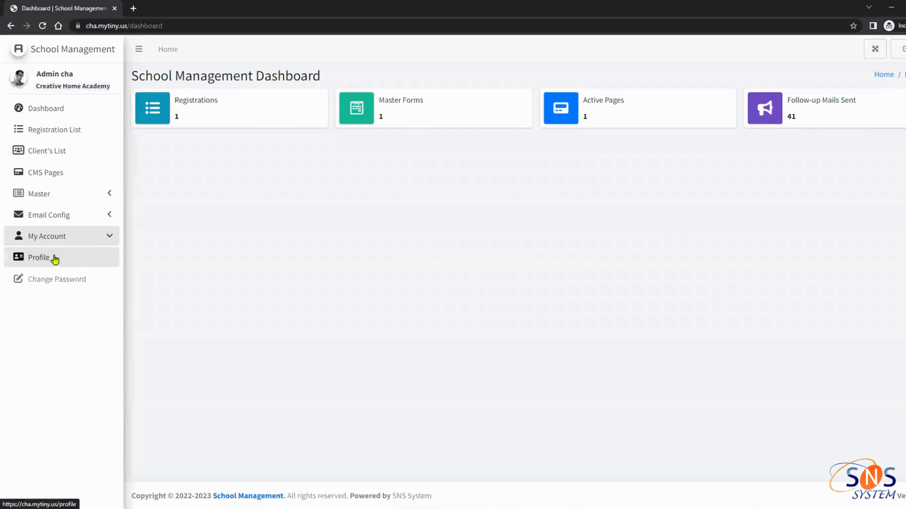
click(52, 257)
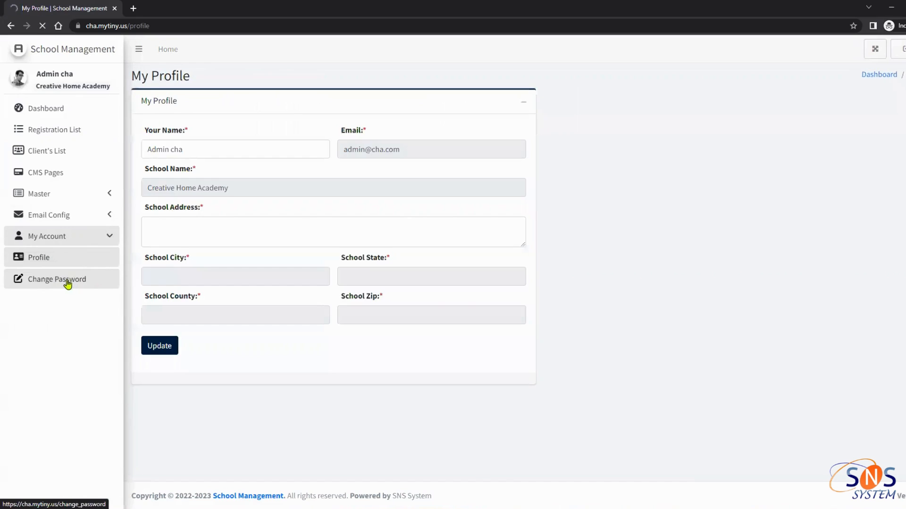
click(70, 112)
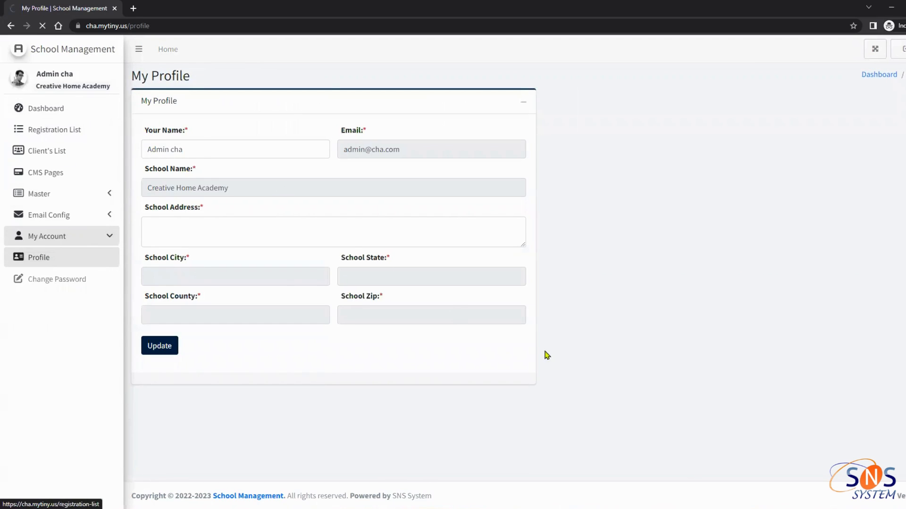